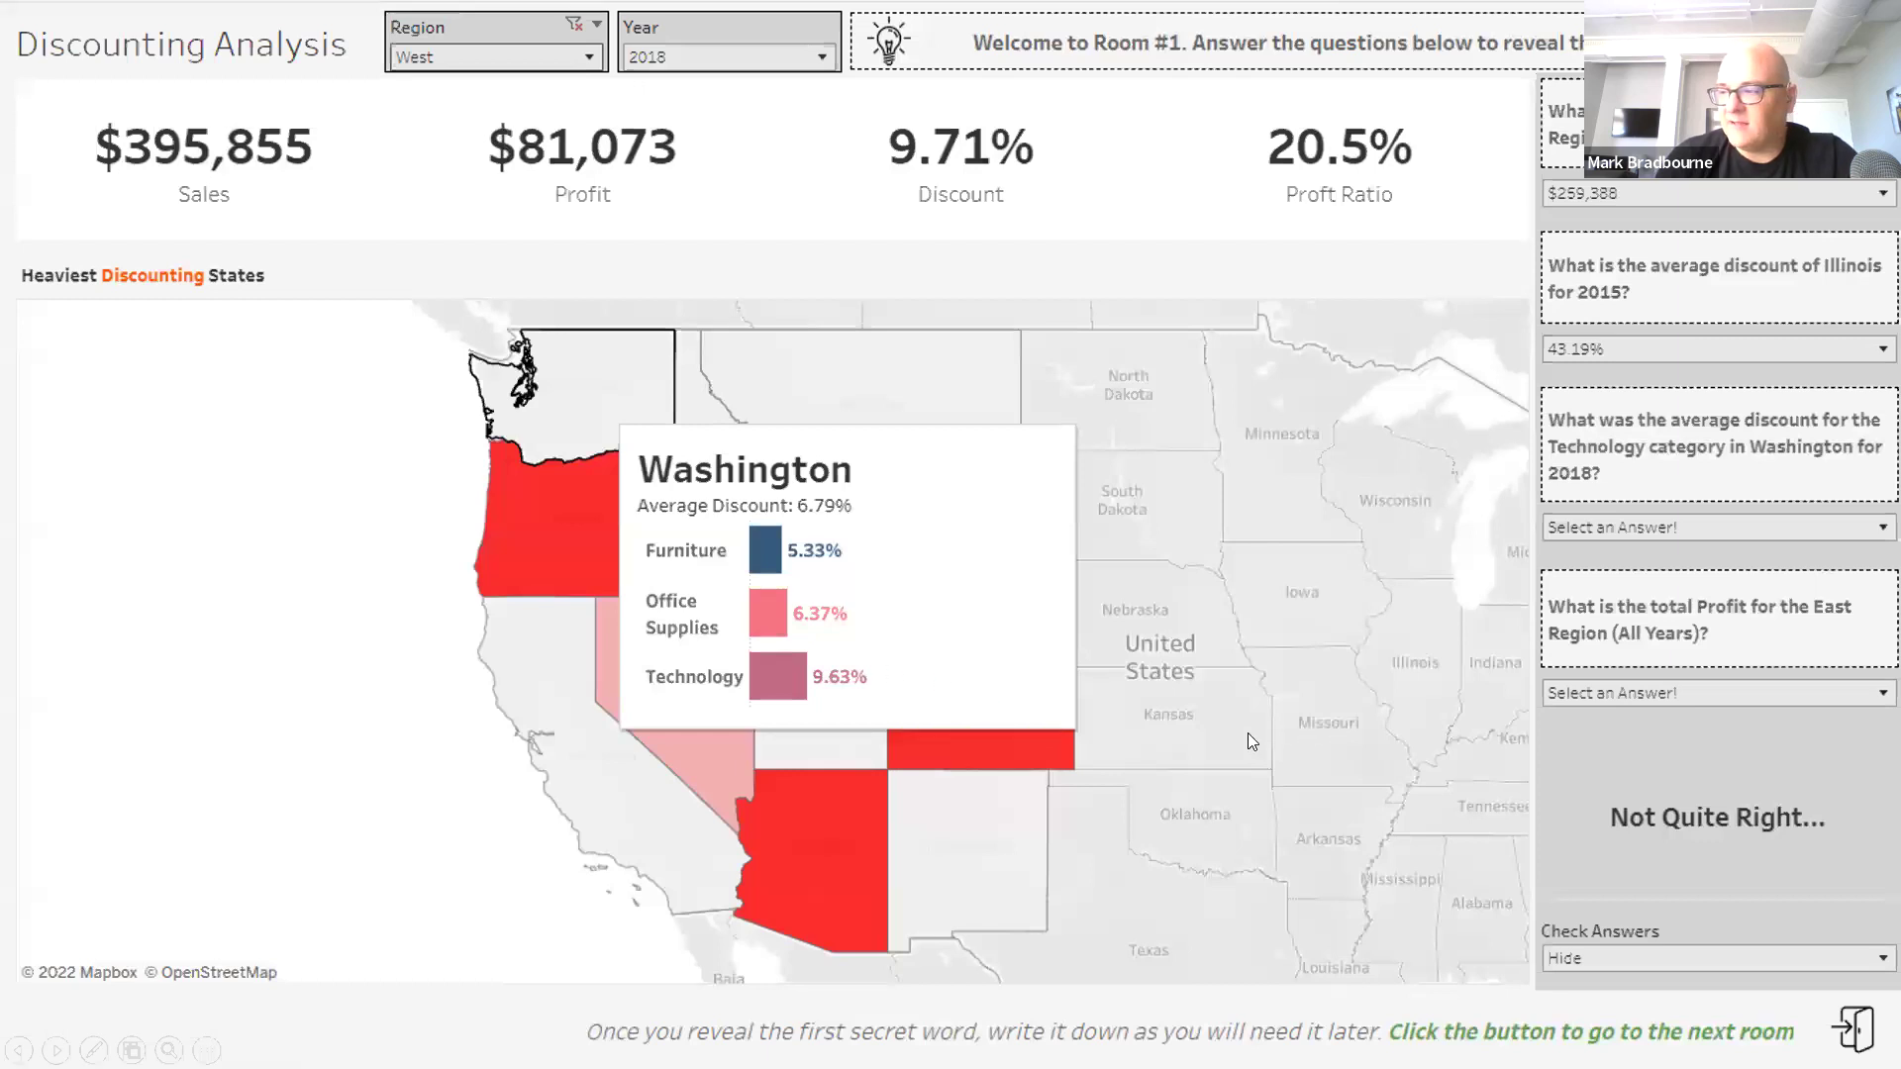
pyautogui.click(1689, 802)
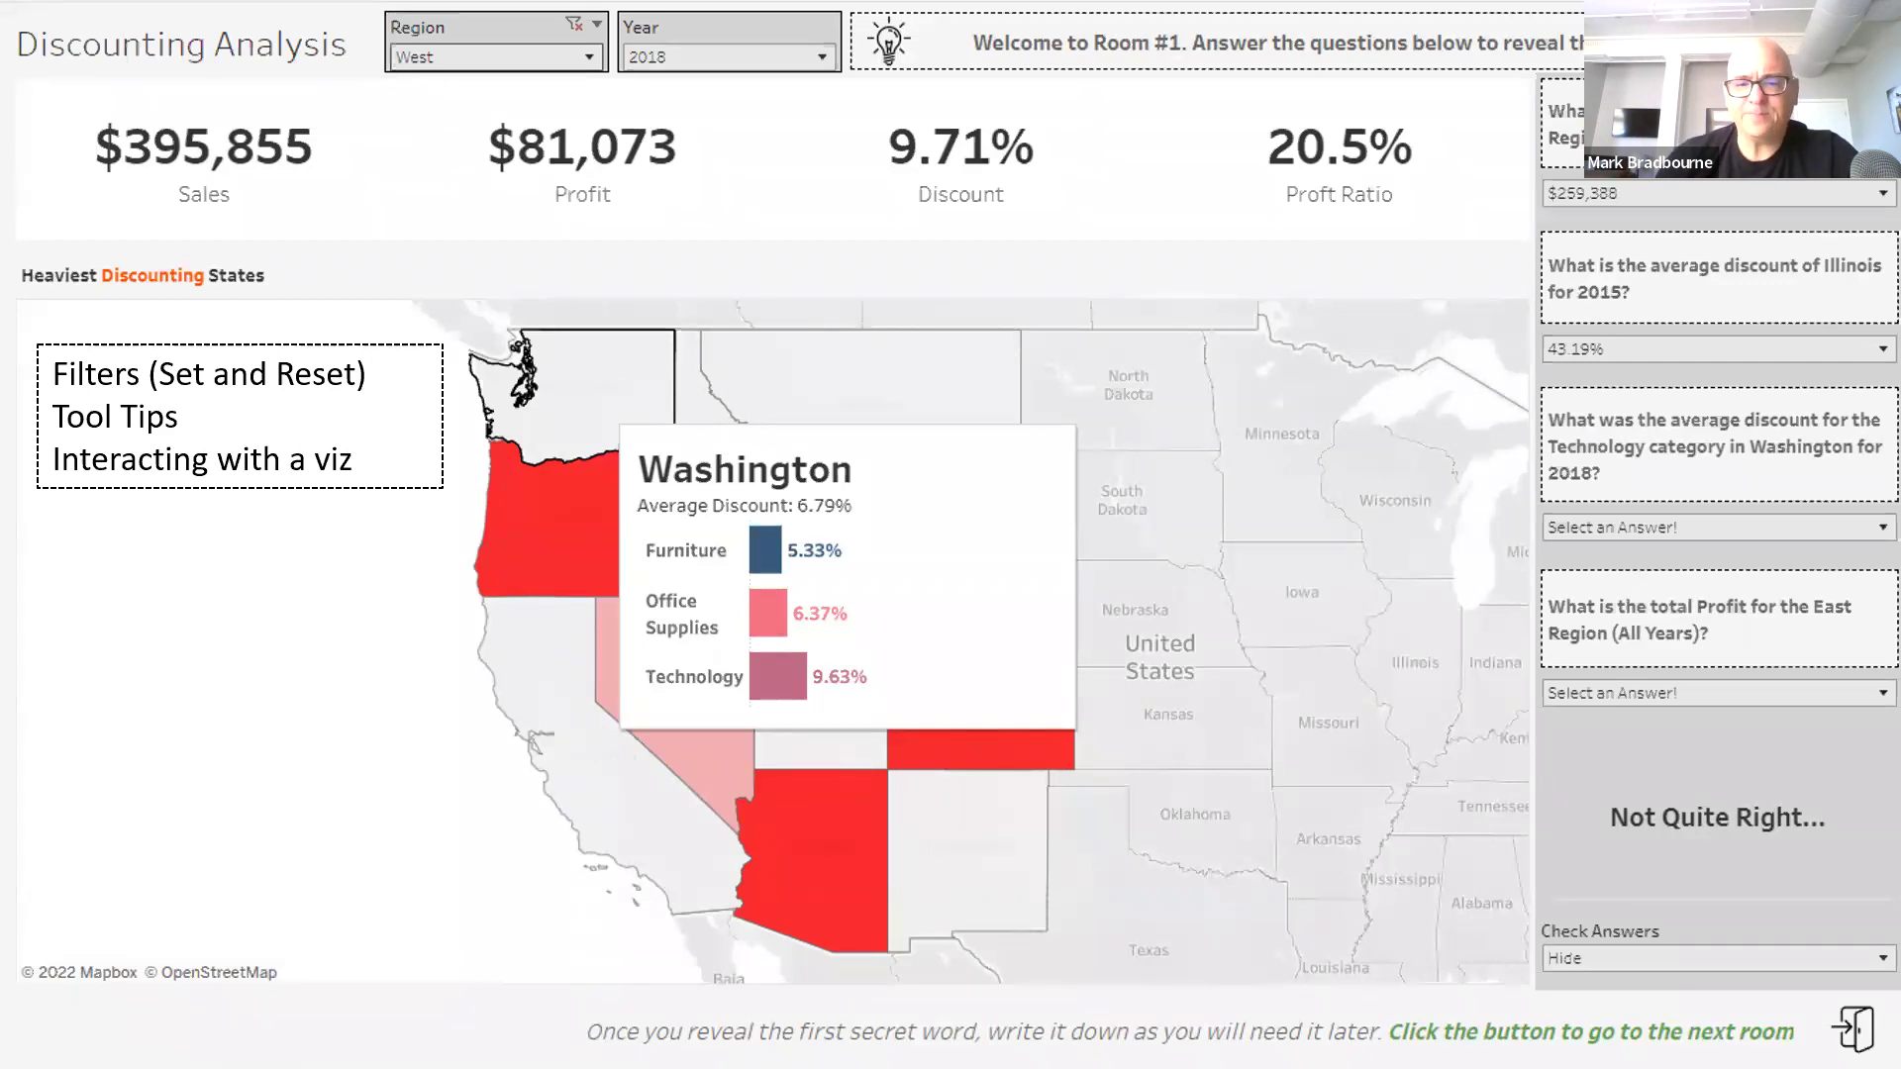
pyautogui.press('Right')
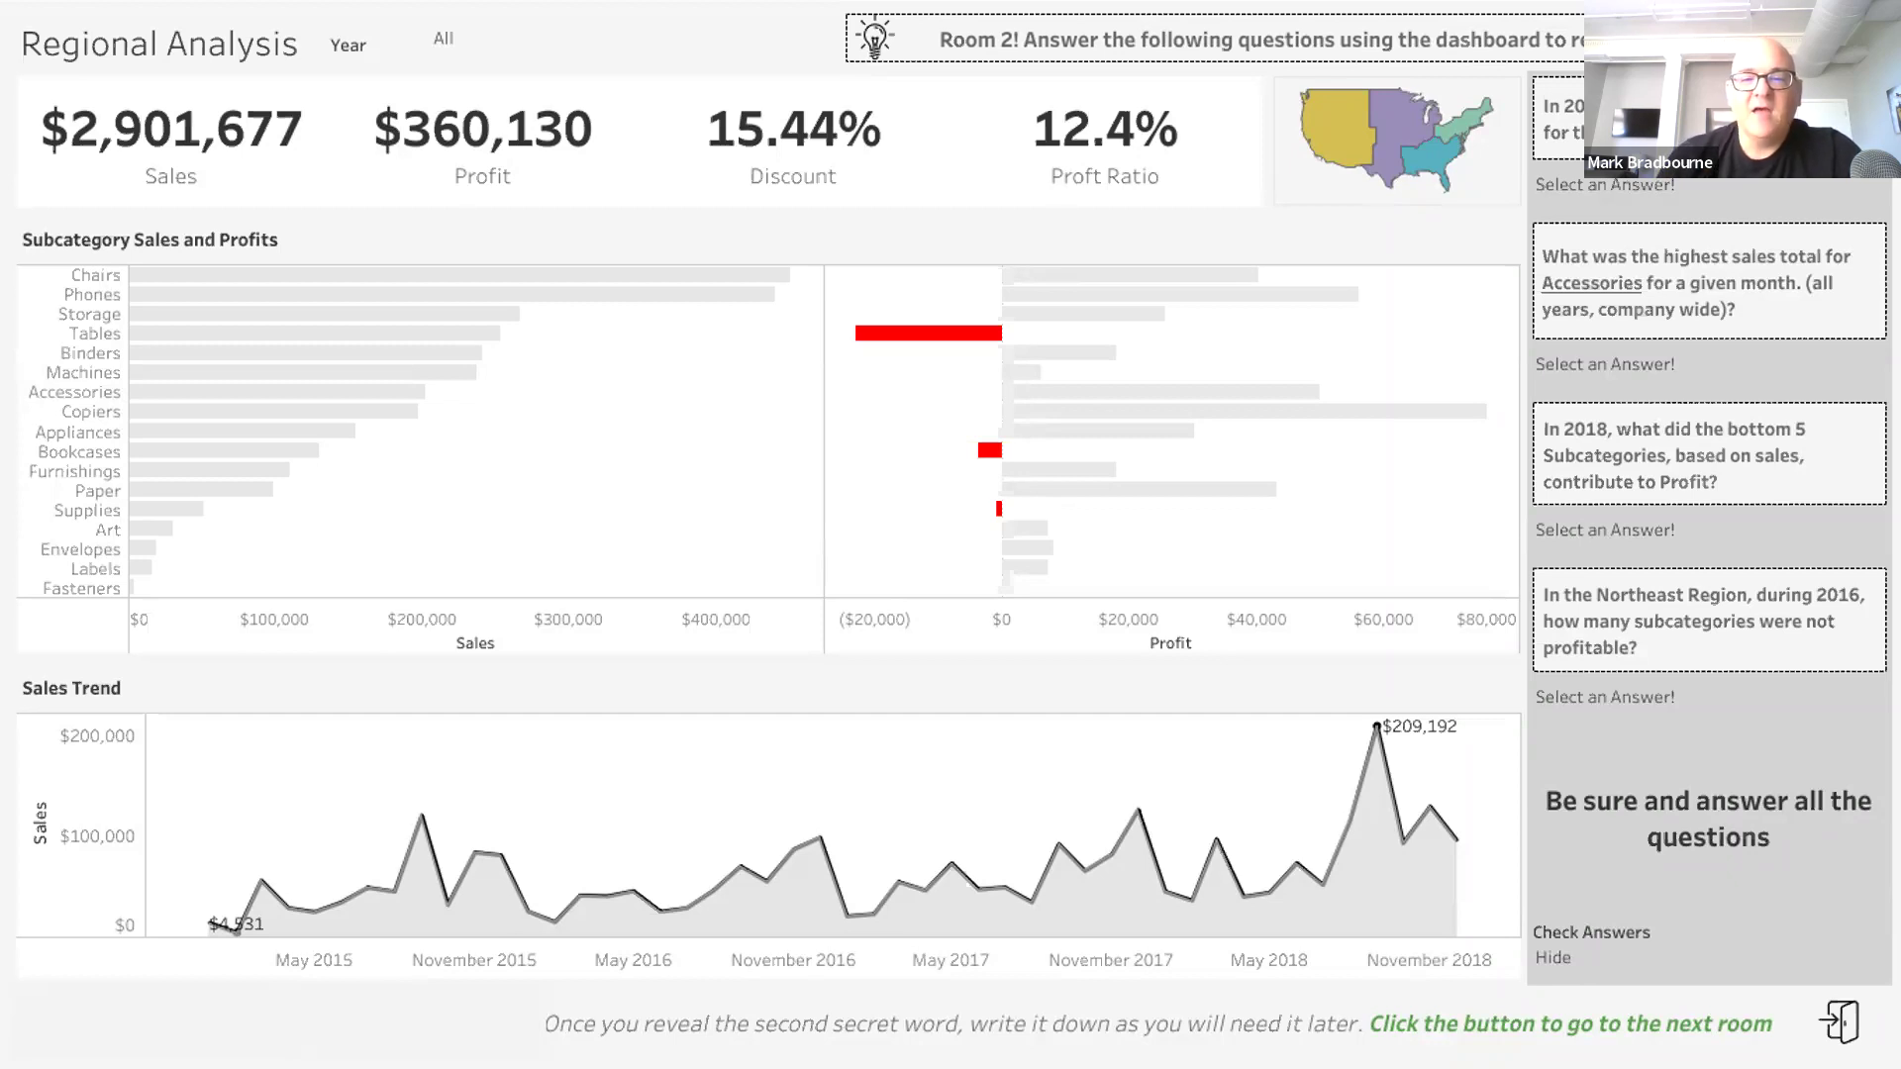
pyautogui.press('Right')
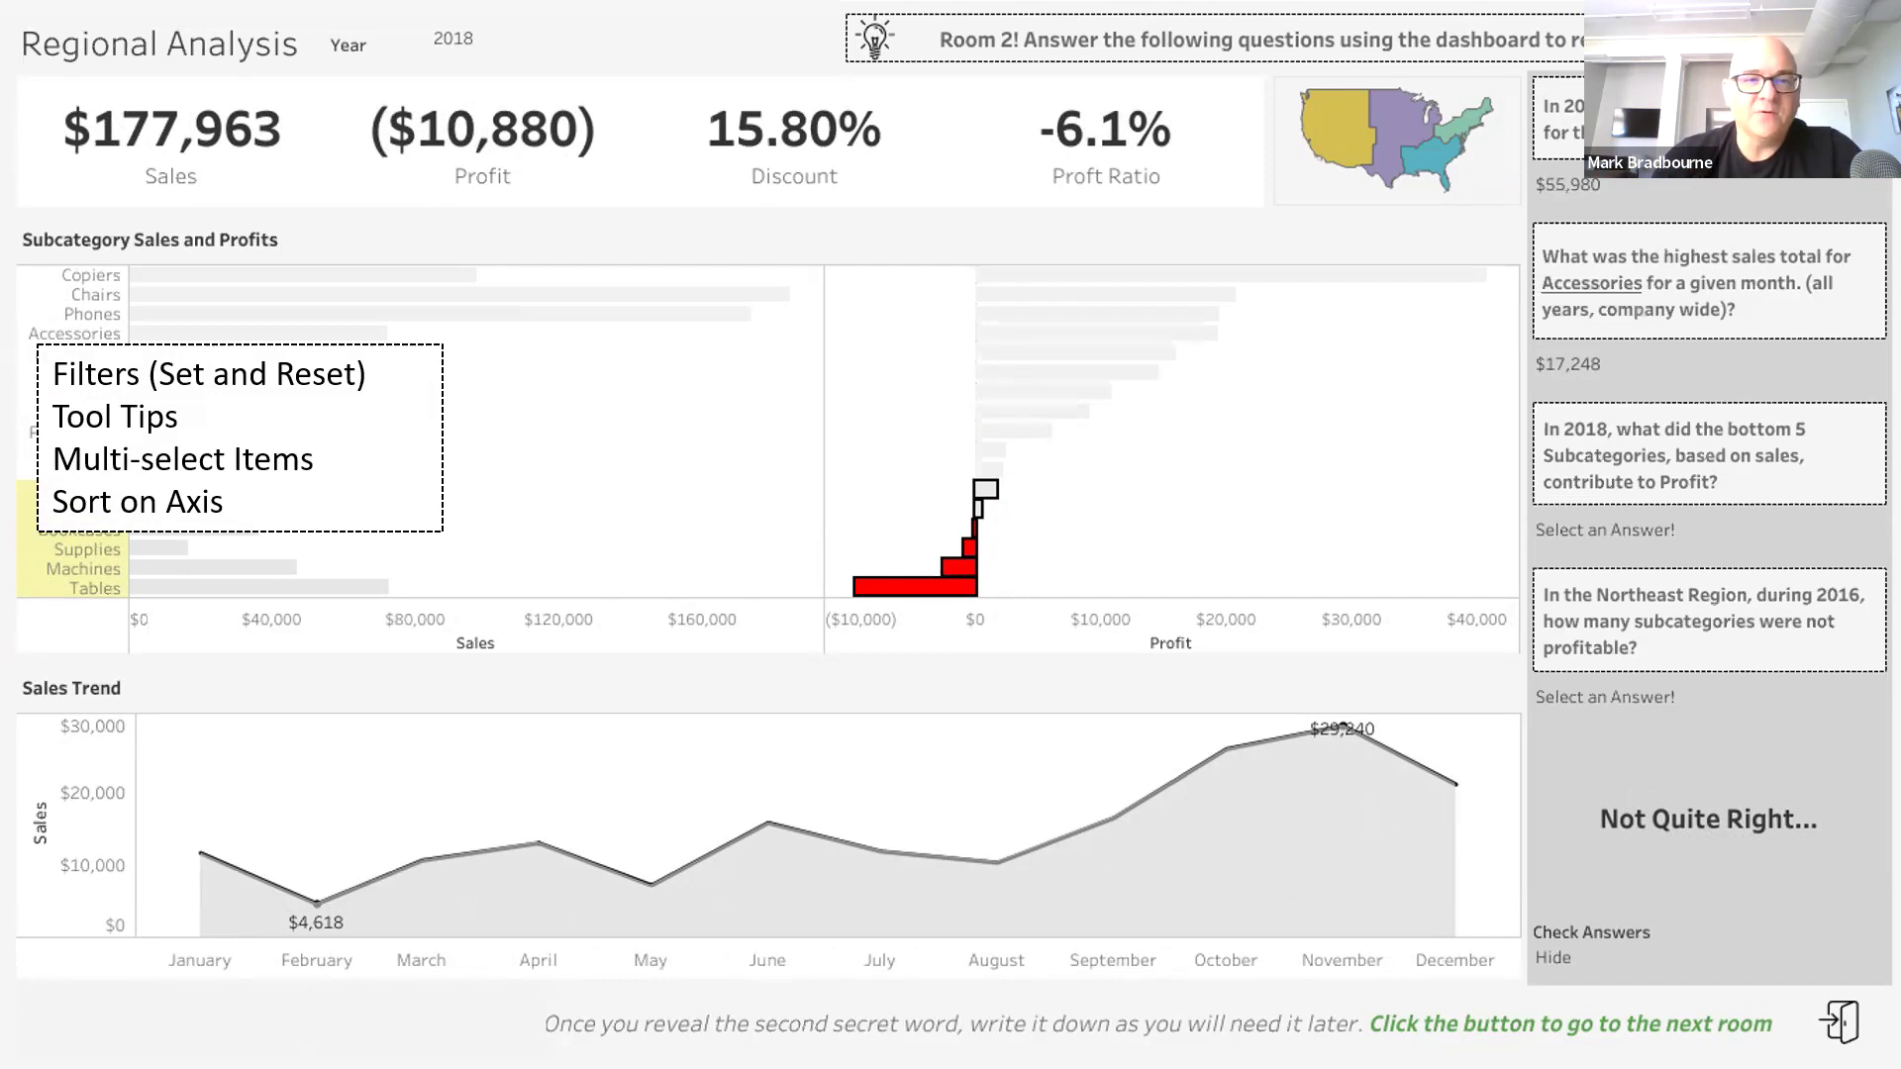
pyautogui.press('Right')
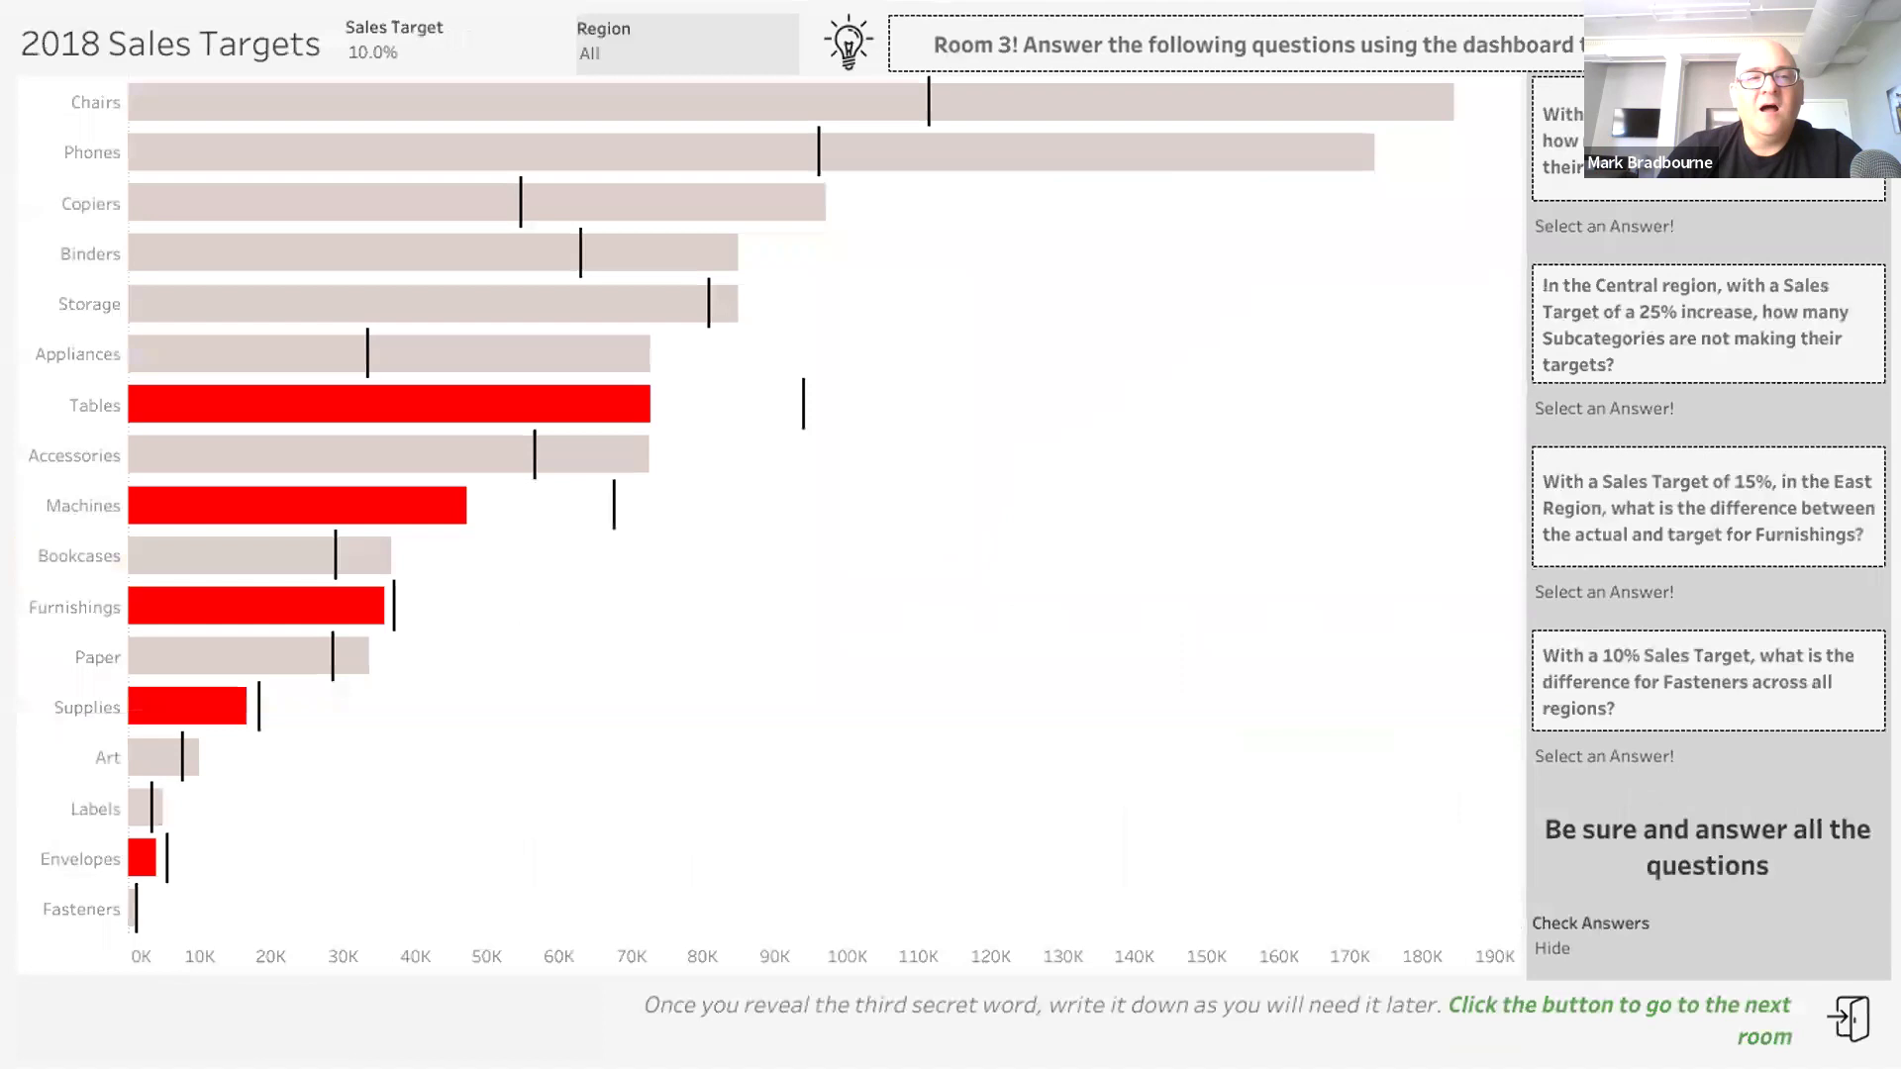
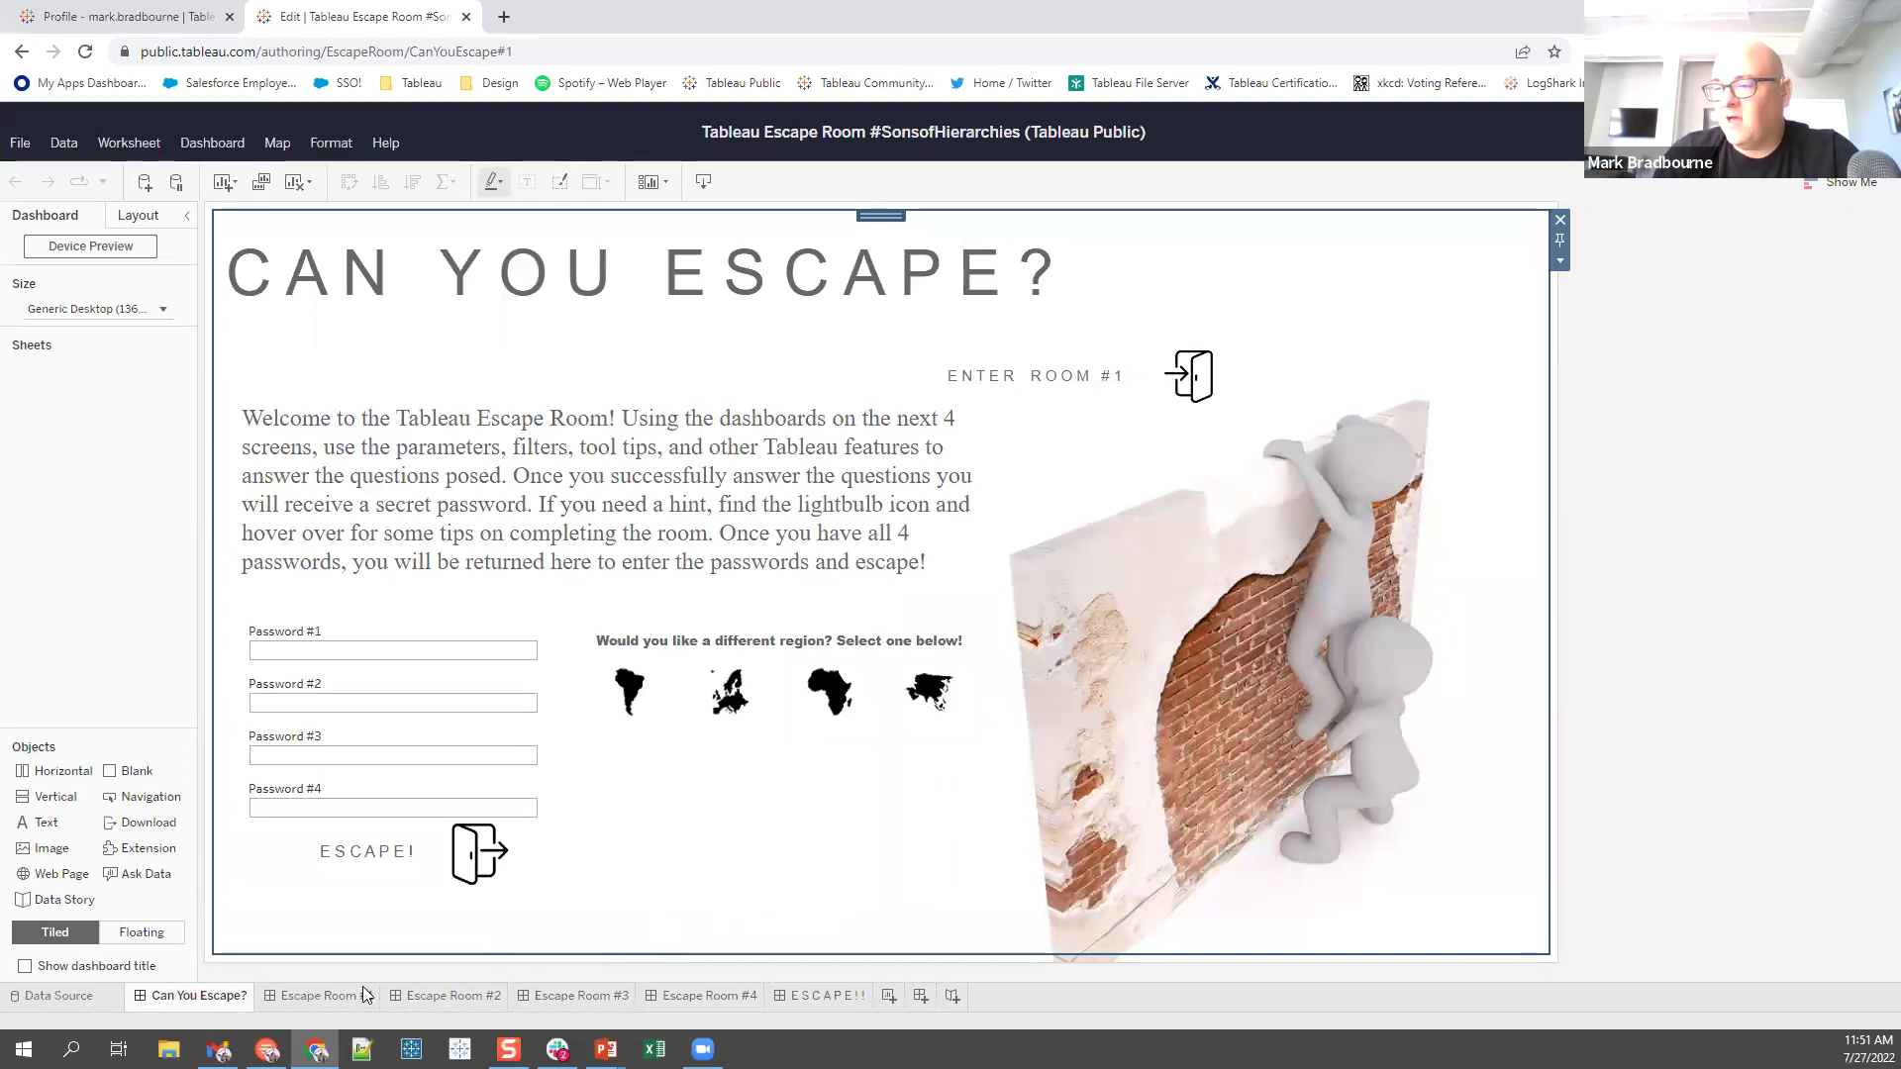
# - Go to the Discounting Map worksheet from the Escape Room #1 dashboard and widen the data pane
pyautogui.click(331, 997)
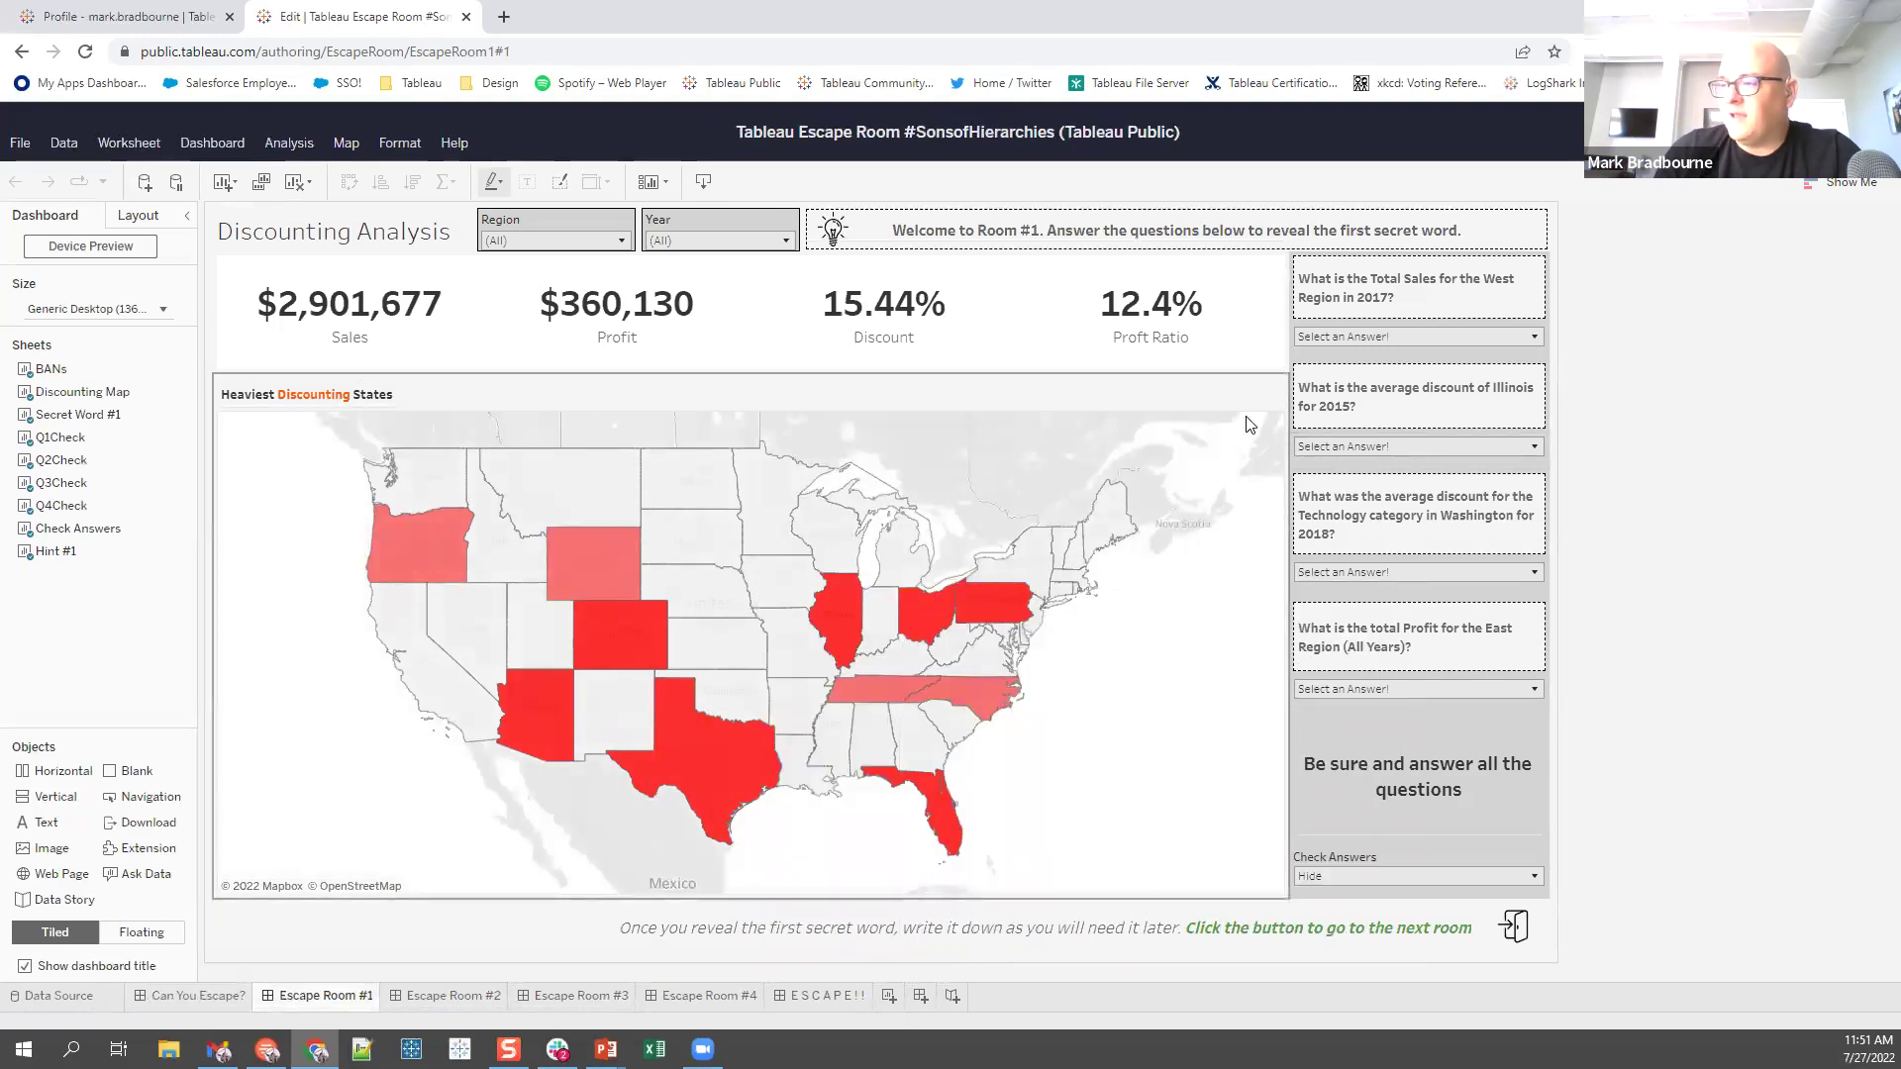
pyautogui.click(1274, 415)
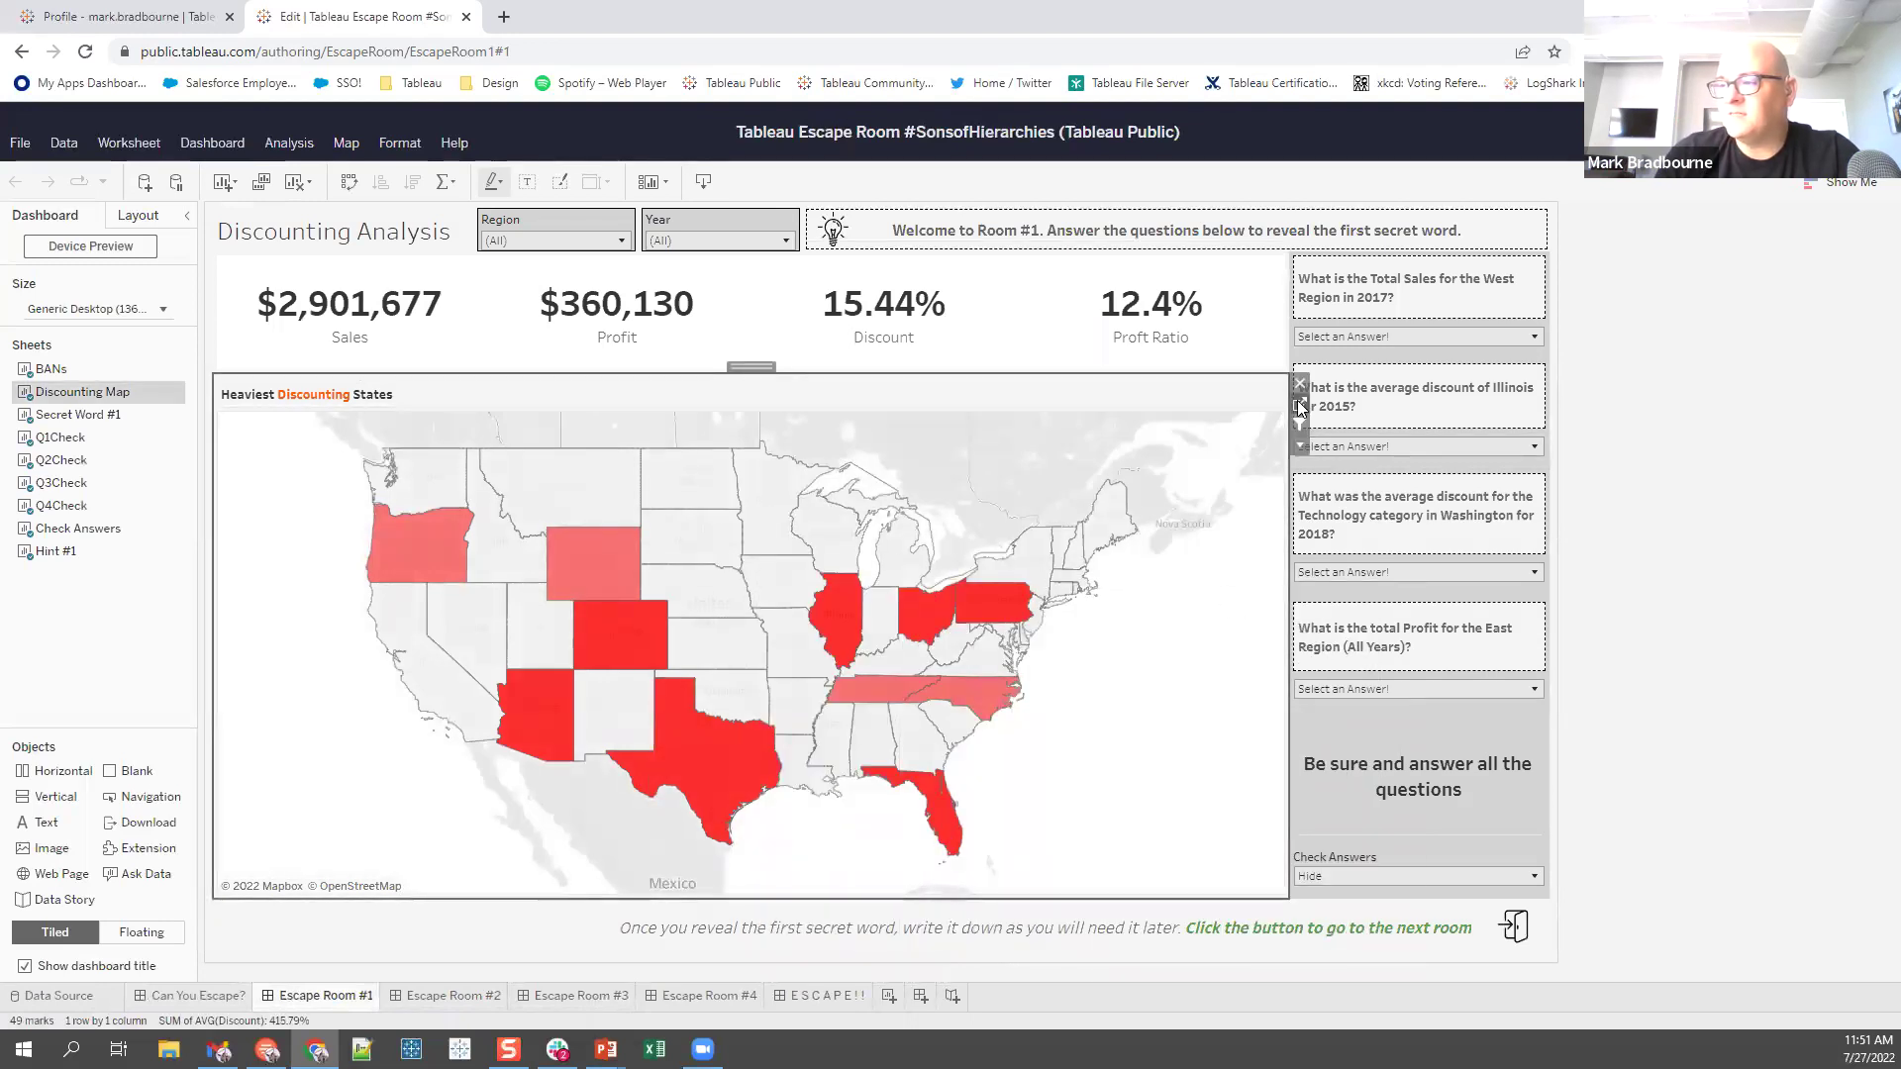
pyautogui.click(1300, 409)
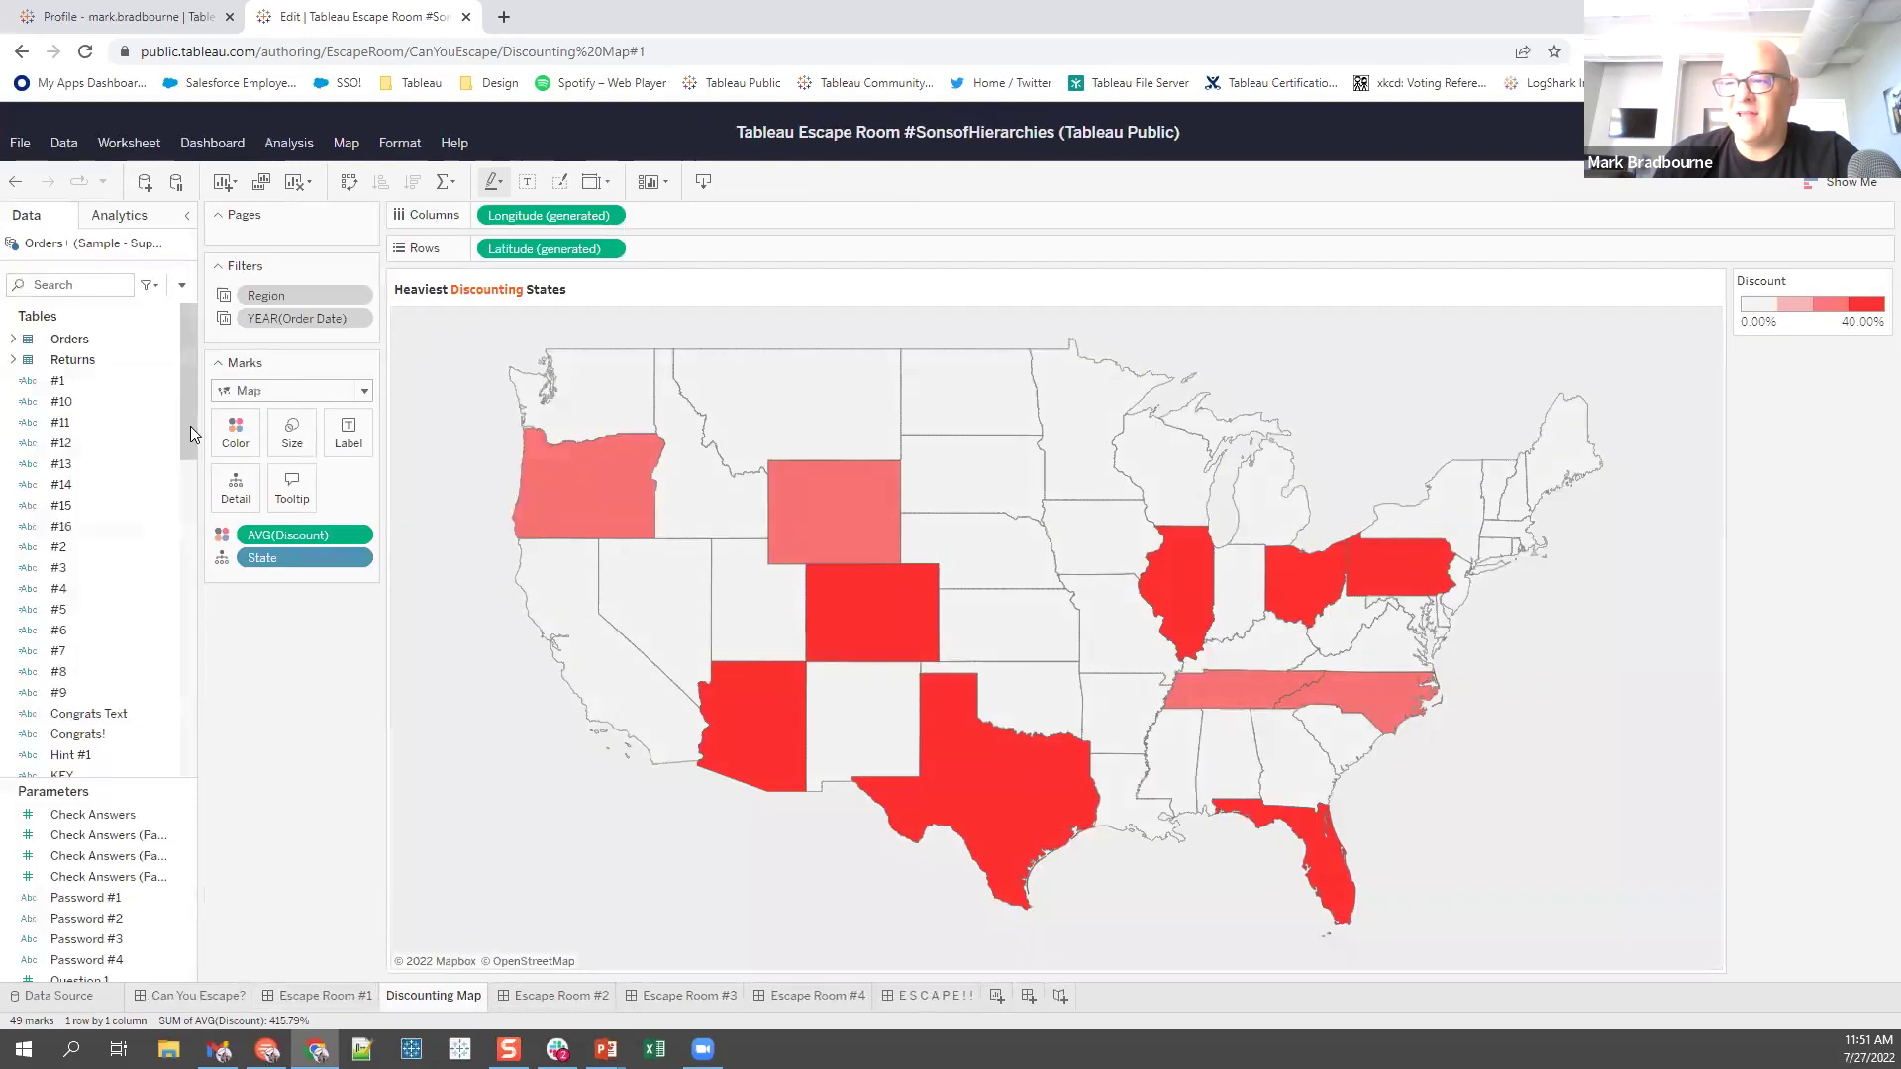
pyautogui.moveTo(234, 422); pyautogui.dragTo(339, 422)
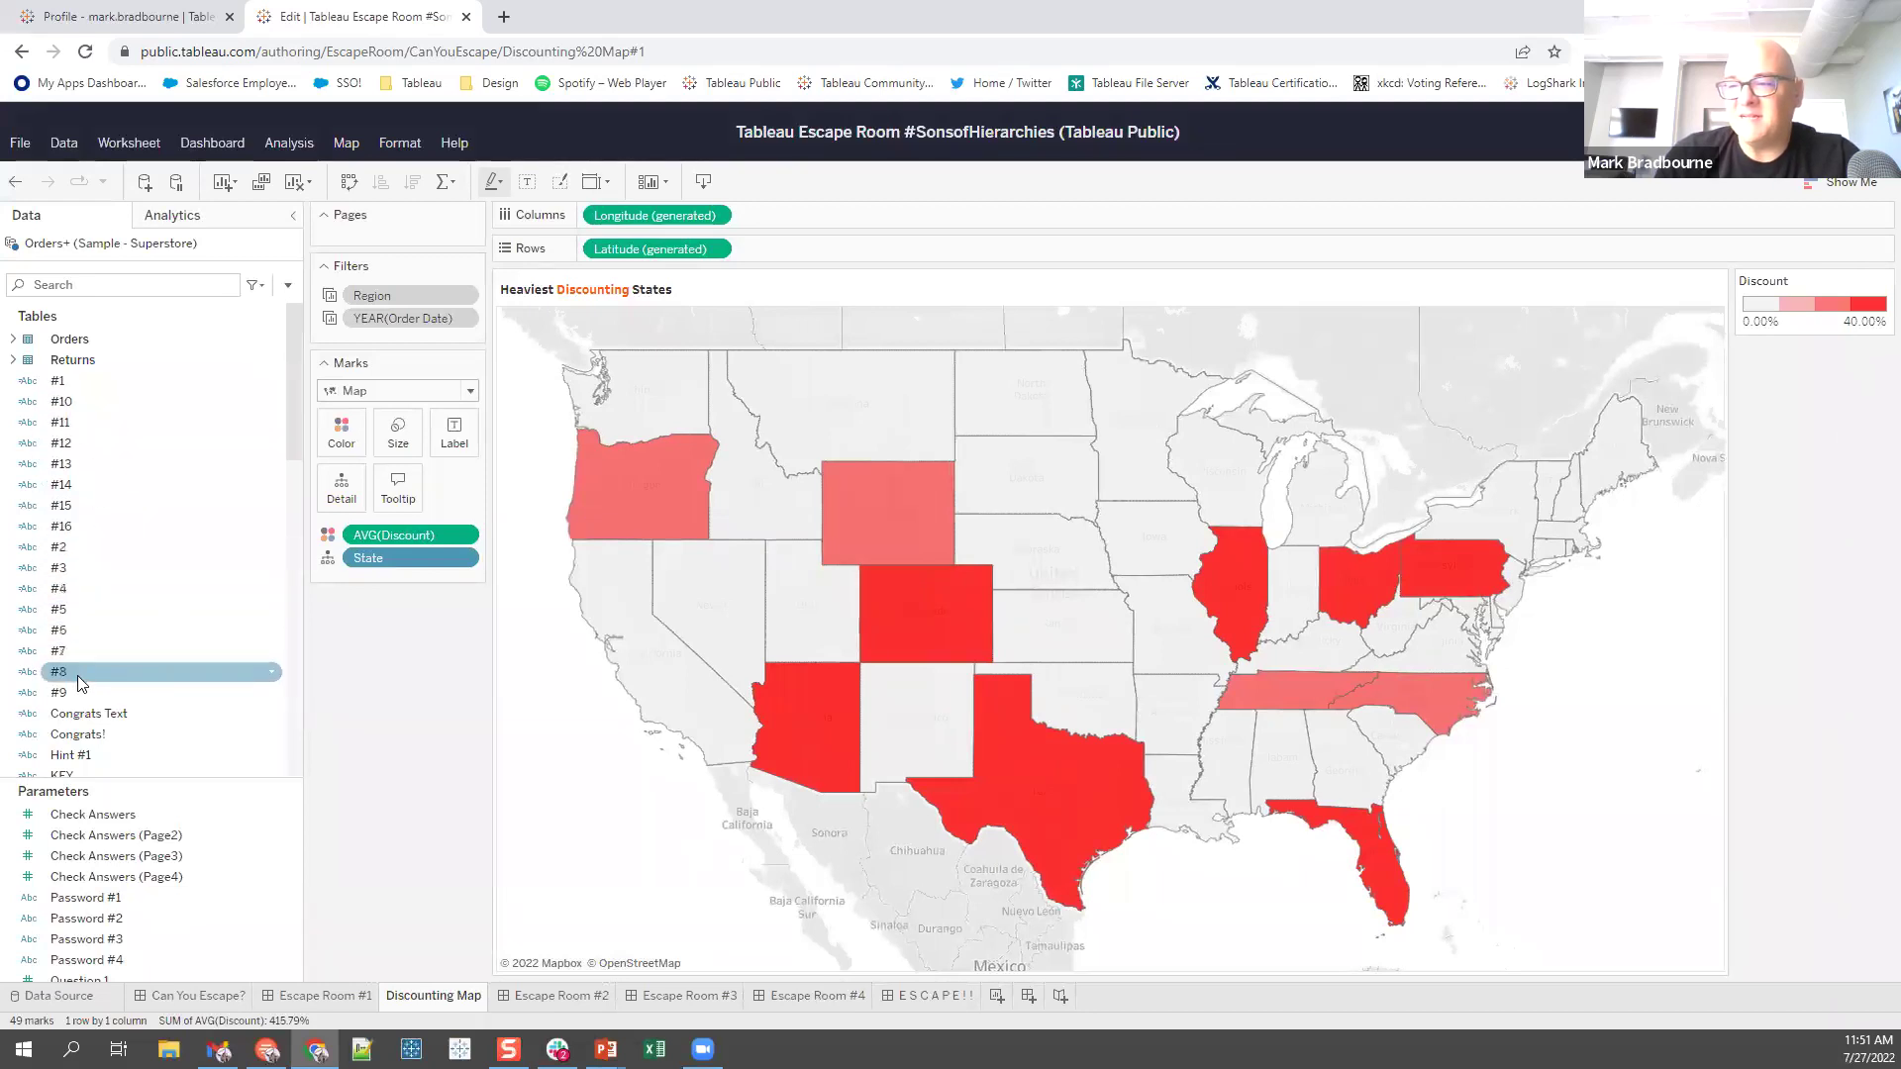
# - Inspect the formula of the #12 calculated field and close its editor
pyautogui.rightClick(77, 441)
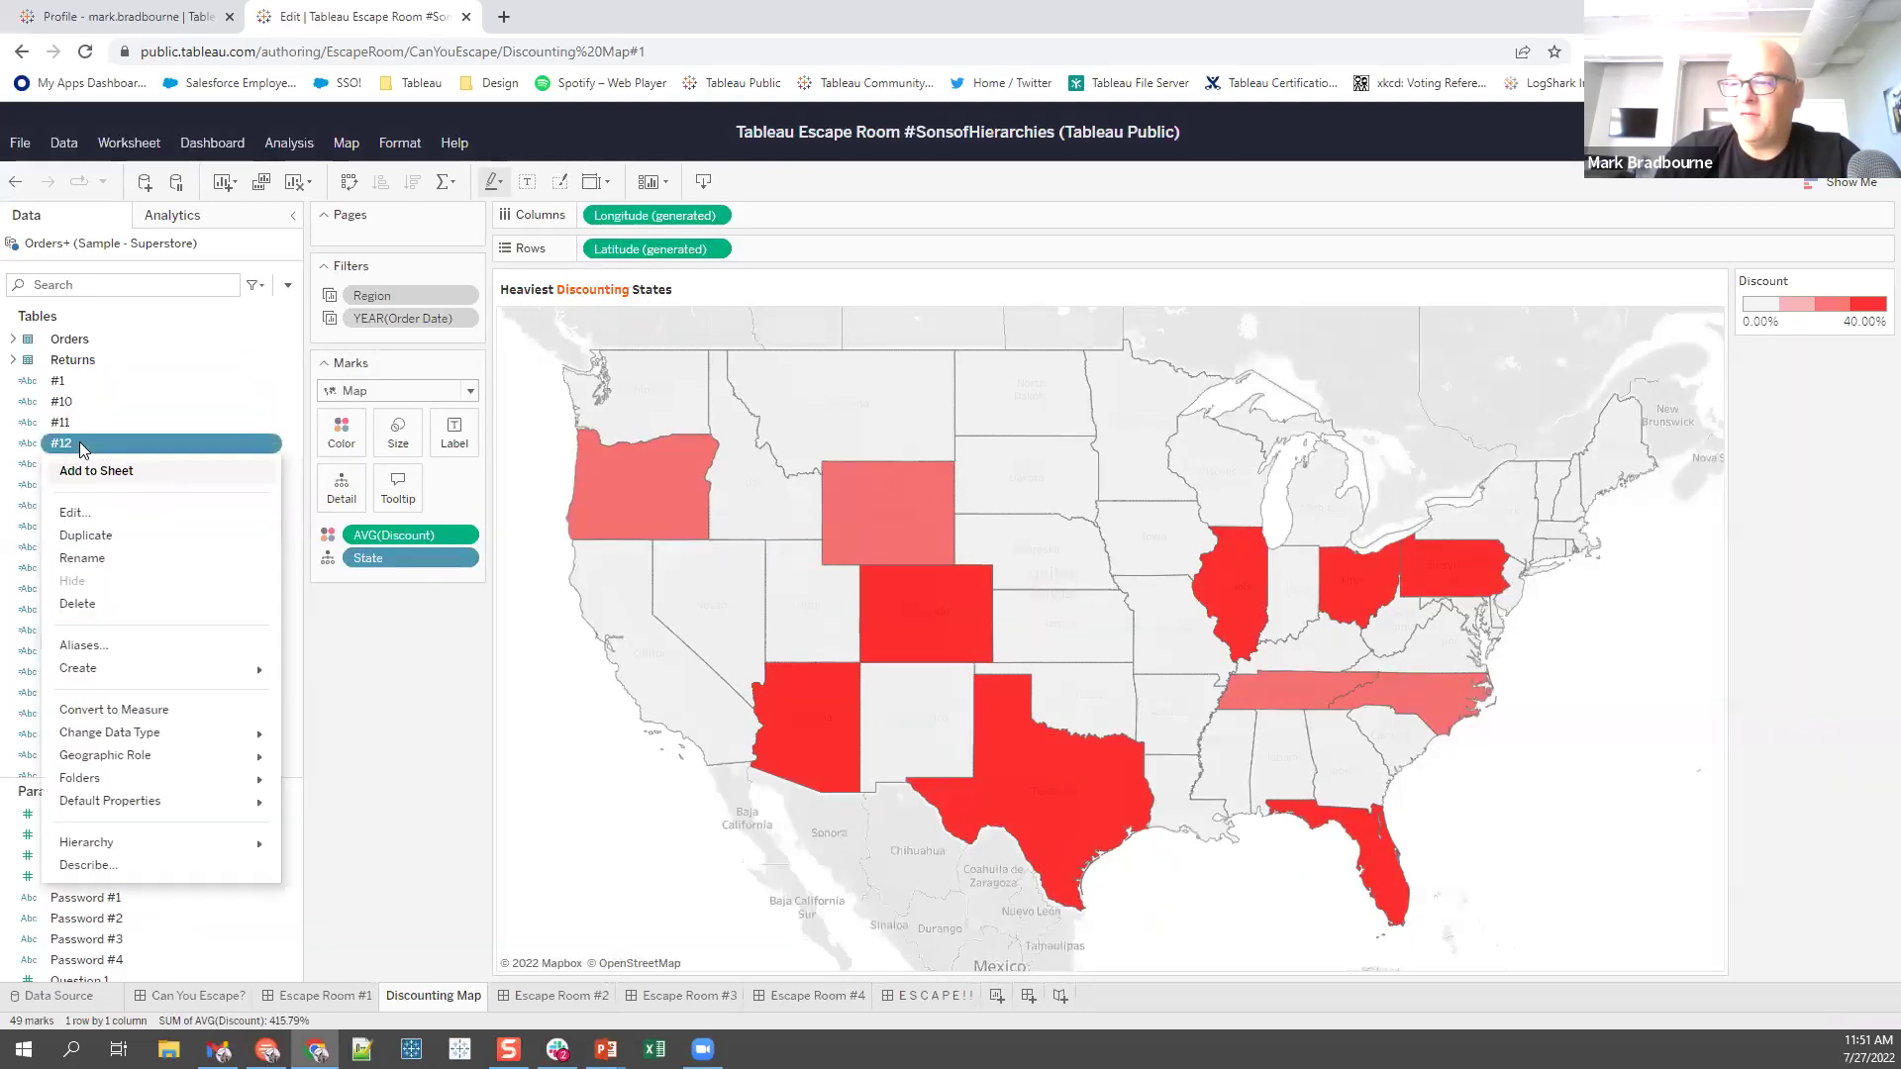
pyautogui.click(96, 508)
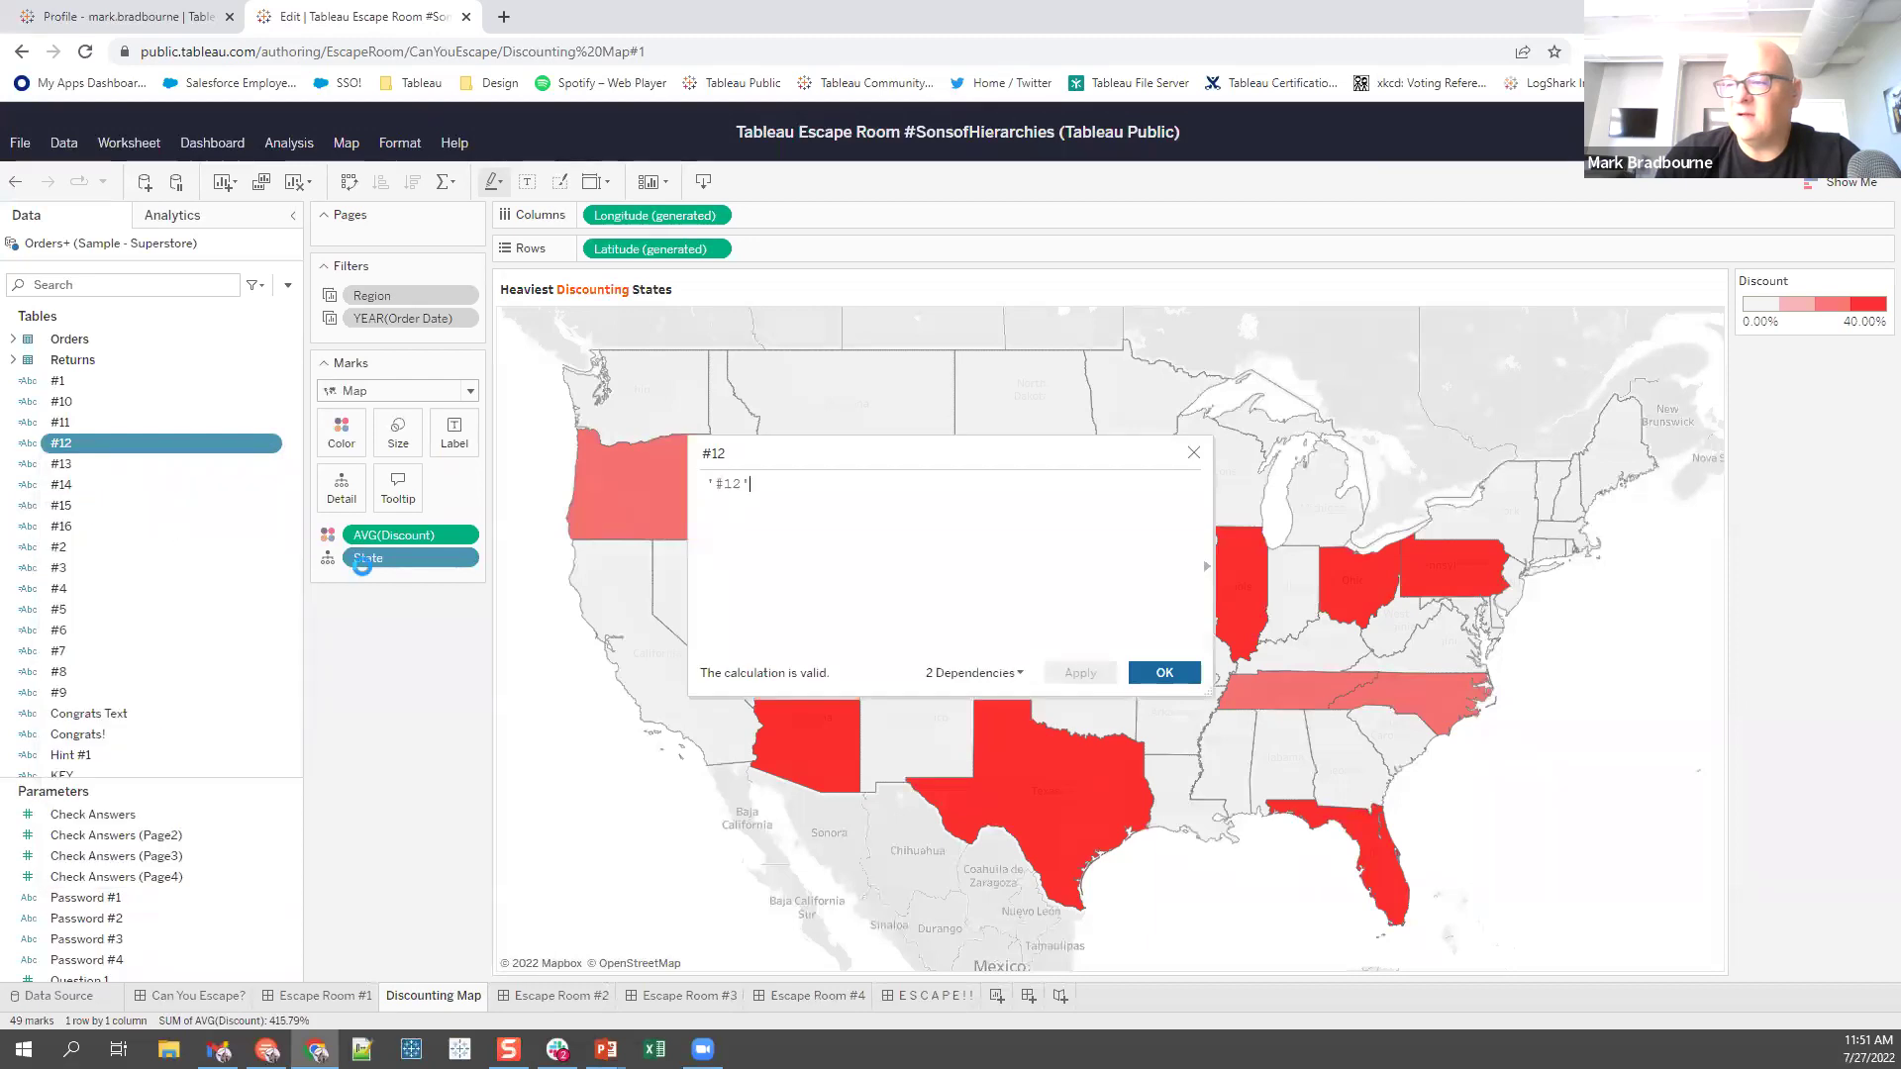
pyautogui.click(1191, 455)
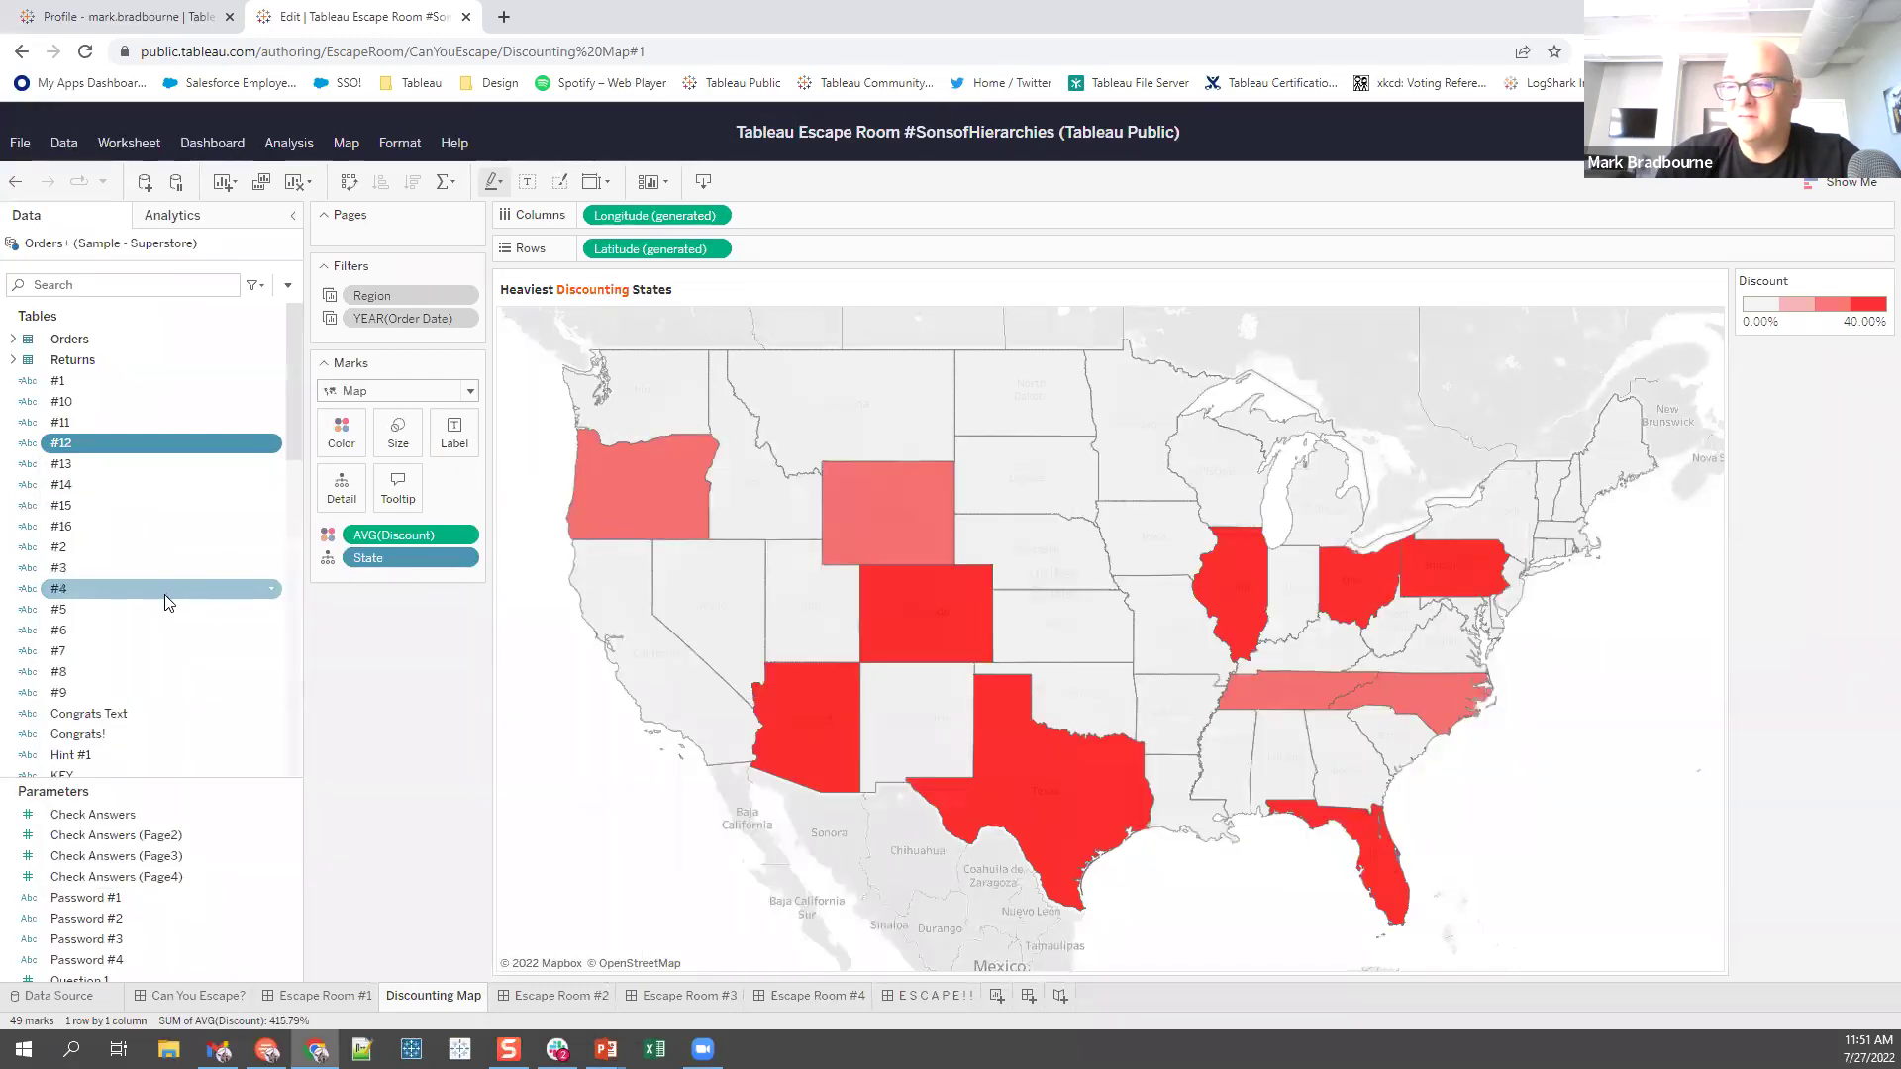
# - Inspect the formula of the Question10Check calculated field and close its editor
pyautogui.scroll(-3, 163, 605)
pyautogui.scroll(-3, 163, 605)
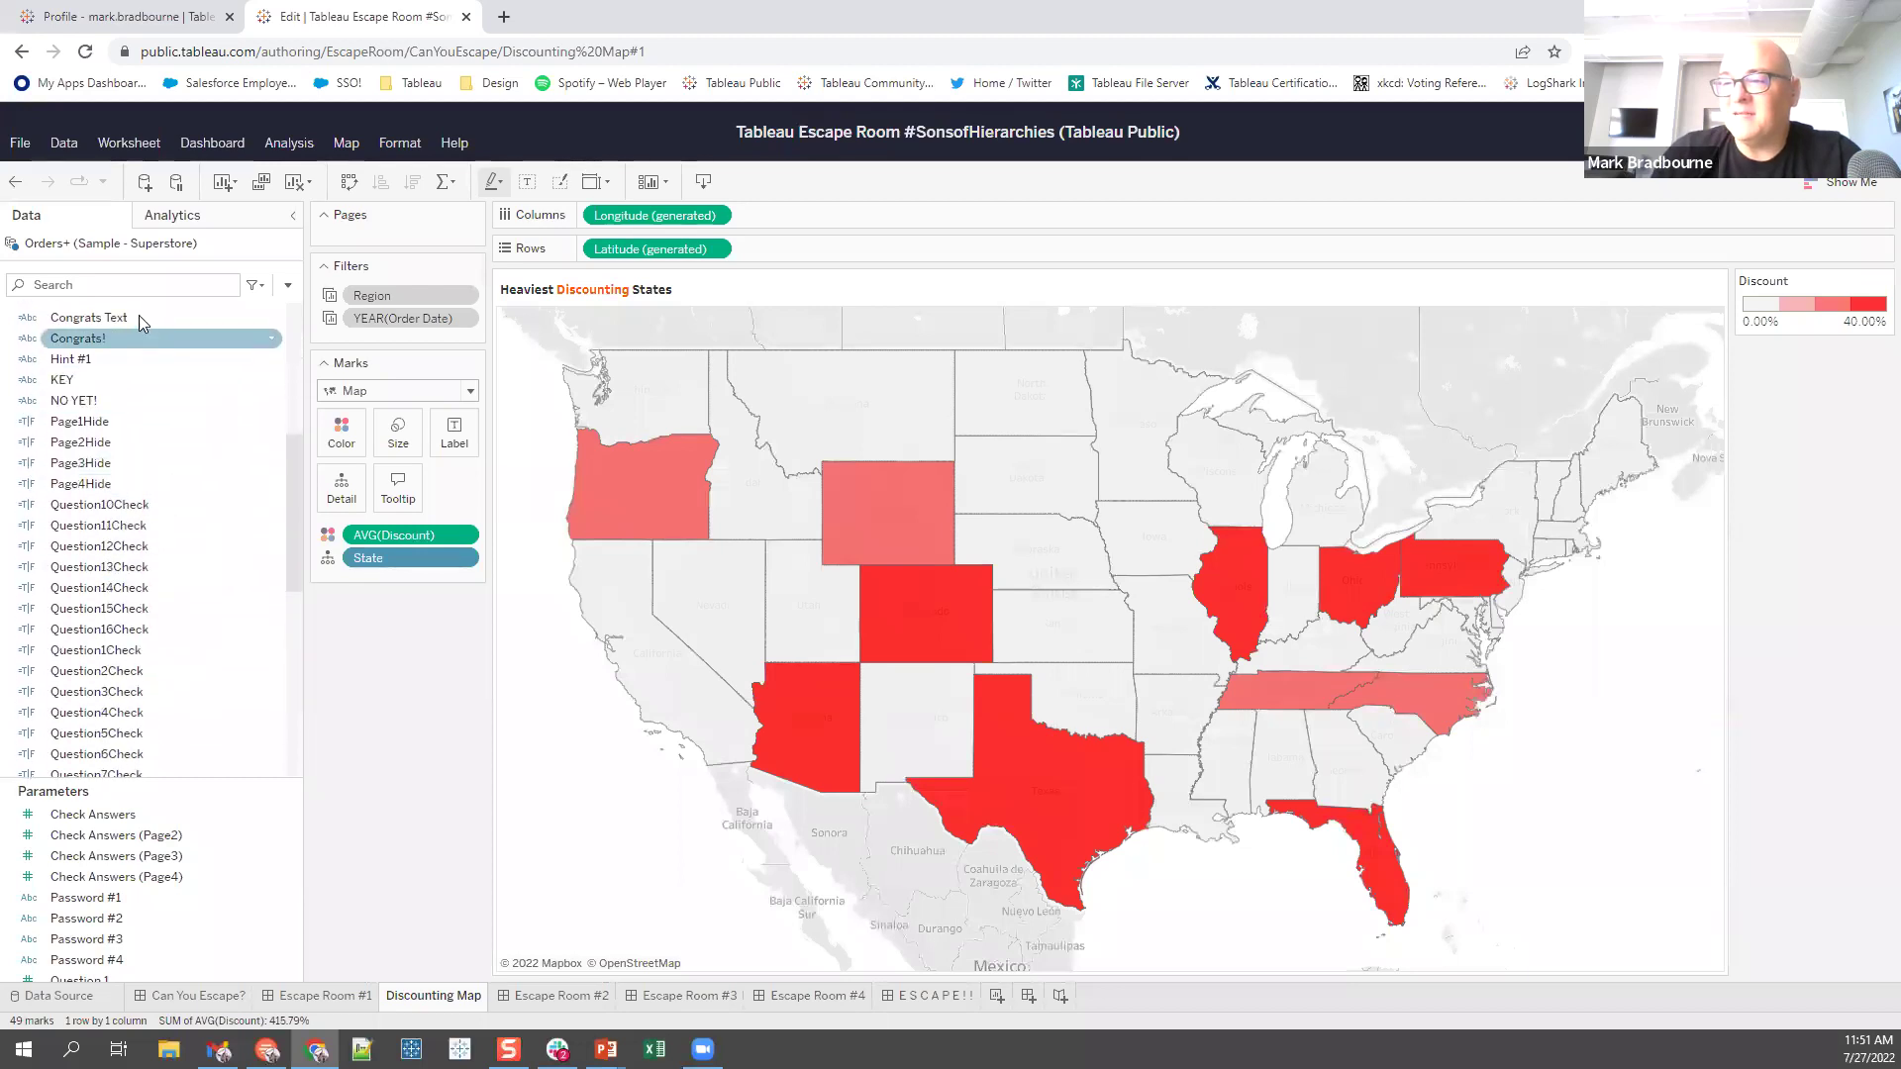
pyautogui.click(140, 505)
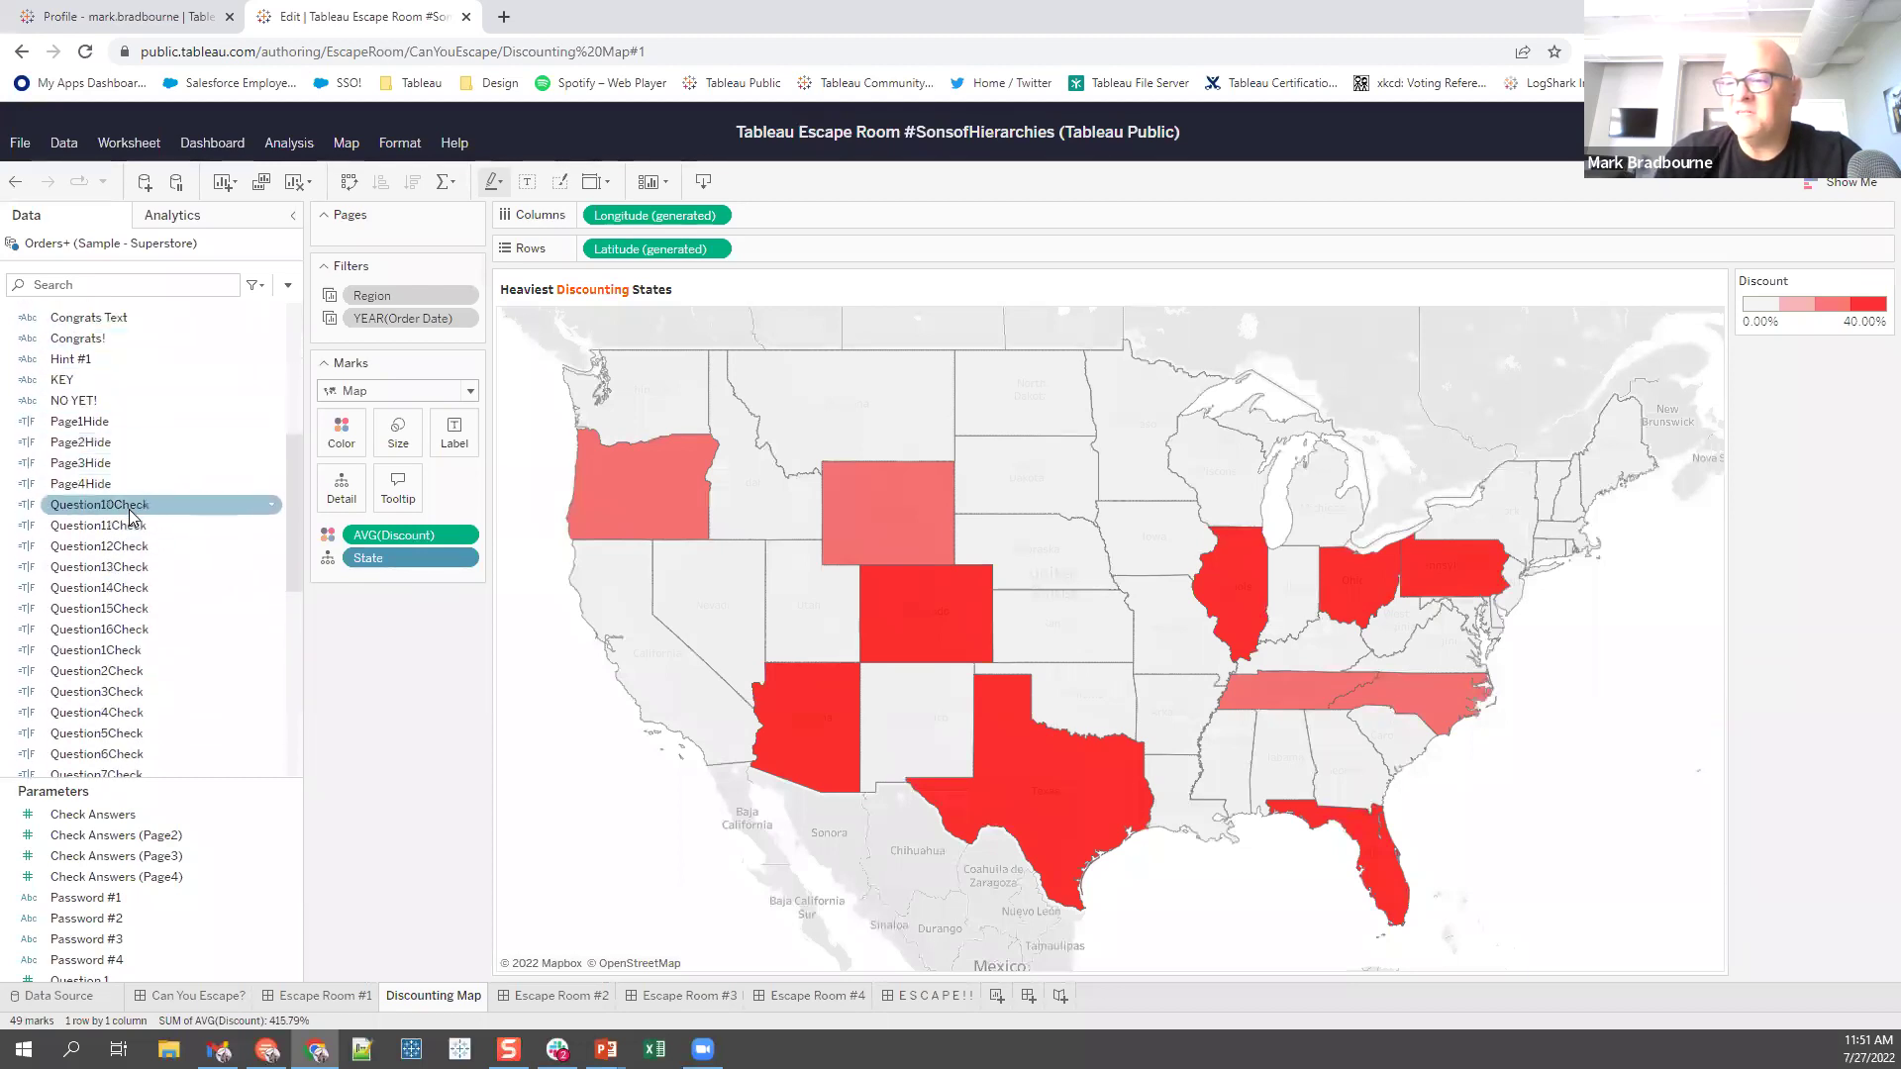
pyautogui.rightClick(139, 507)
pyautogui.click(159, 584)
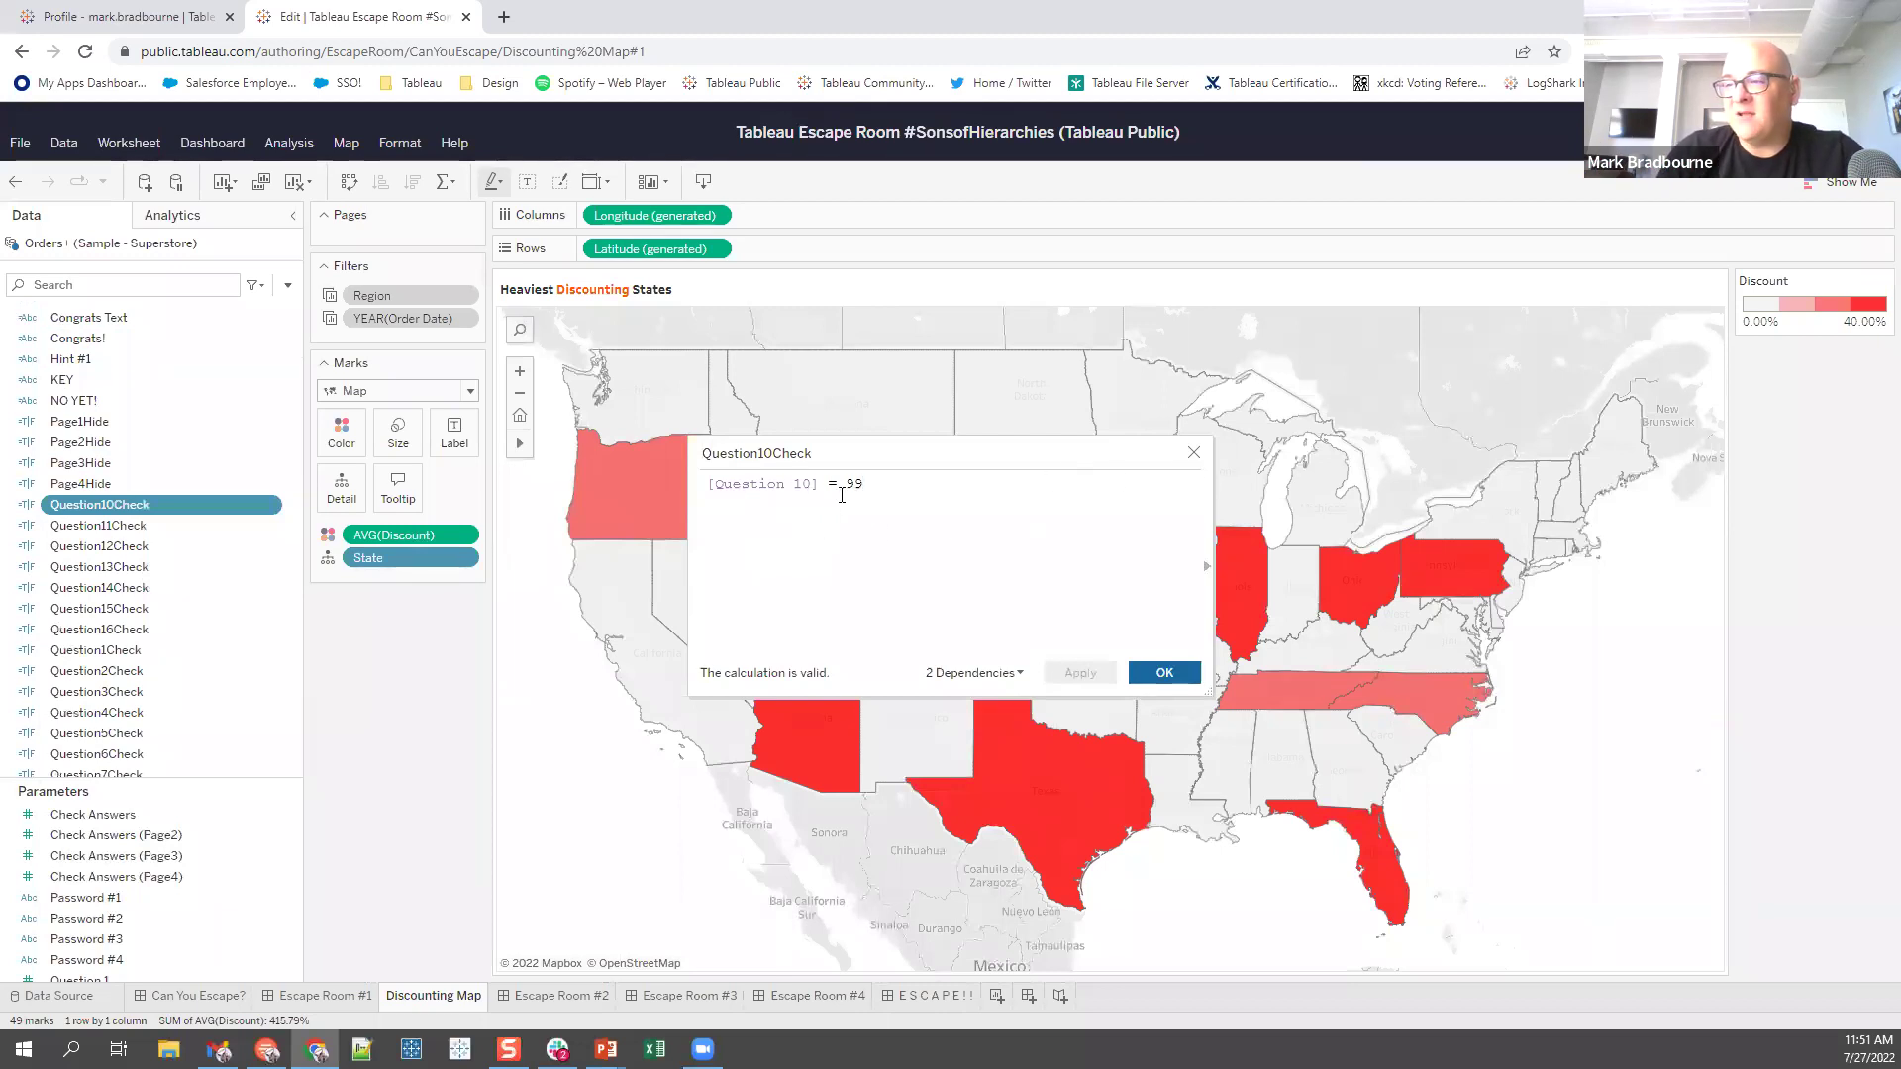
pyautogui.click(1193, 453)
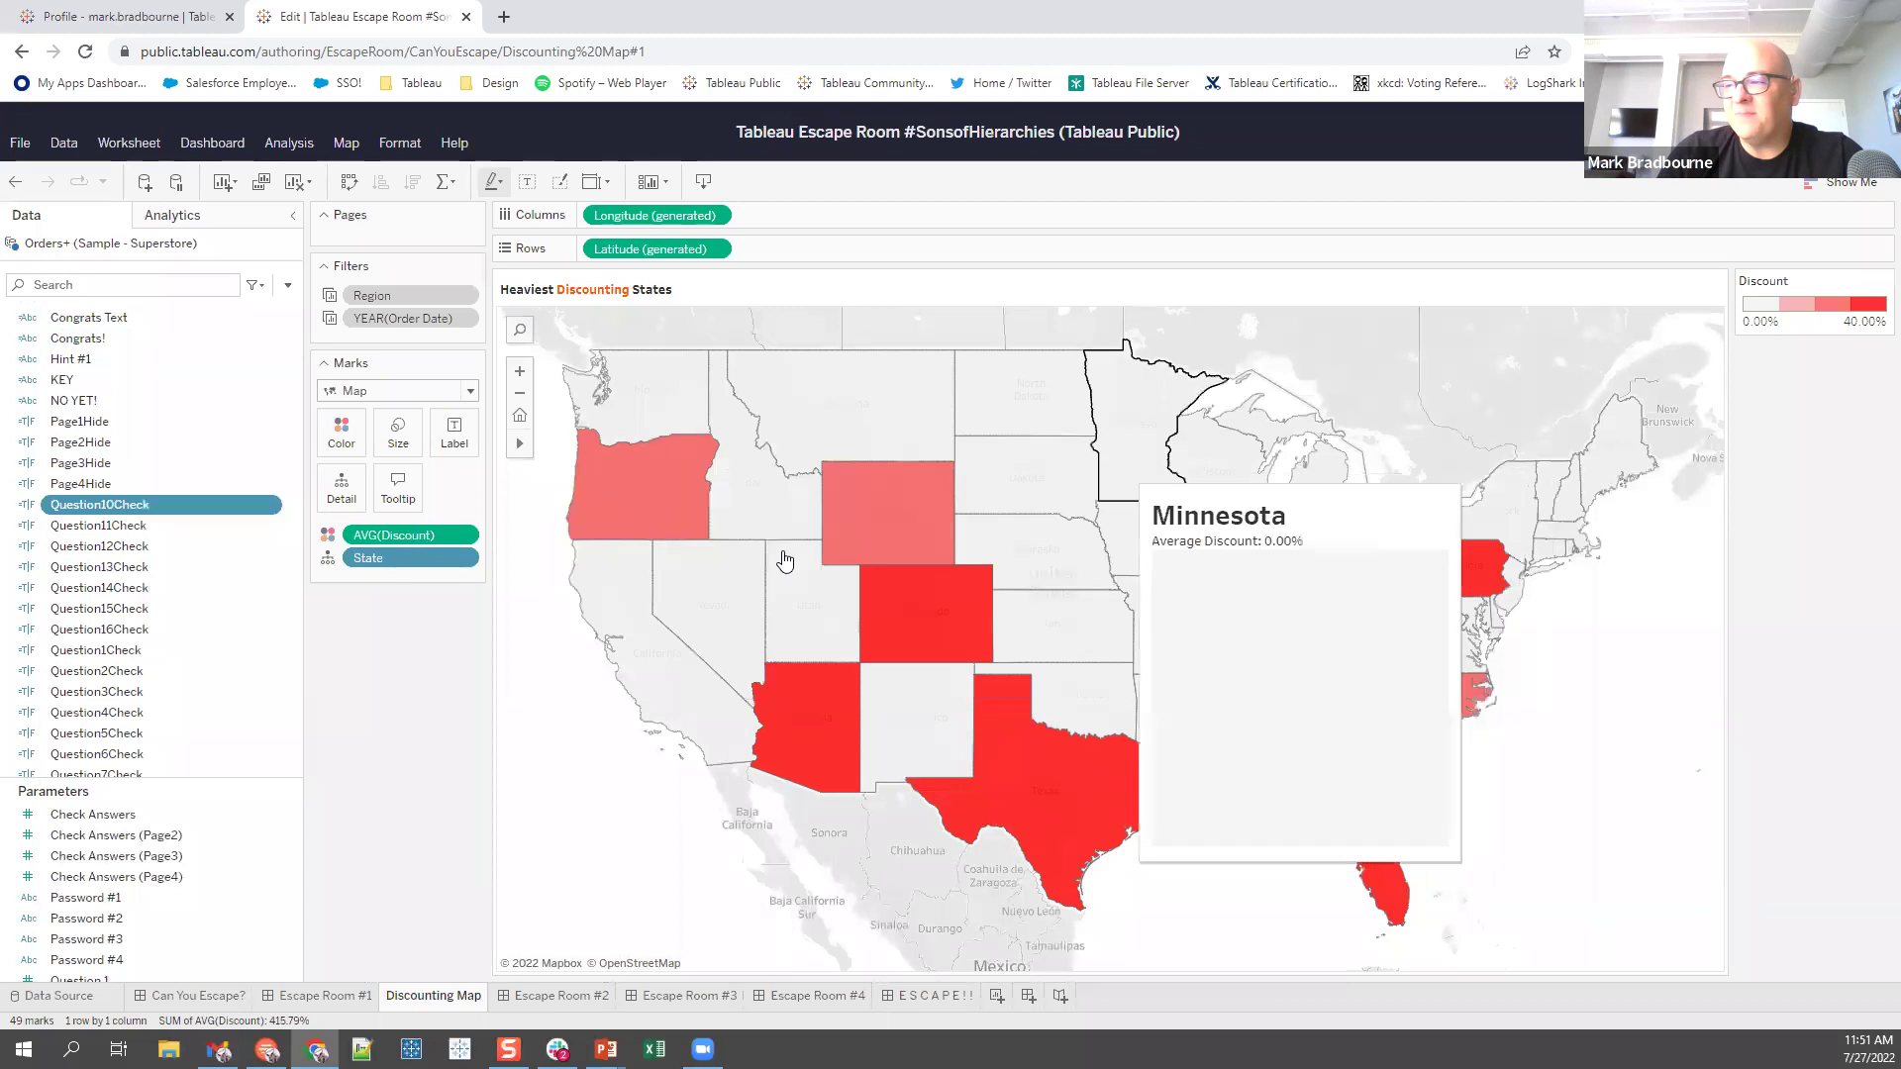
# - Review the Question 3 parameter's settings and its list of allowable answers, leaving the parameter unedited
pyautogui.scroll(-2, 94, 631)
pyautogui.scroll(-3, 129, 873)
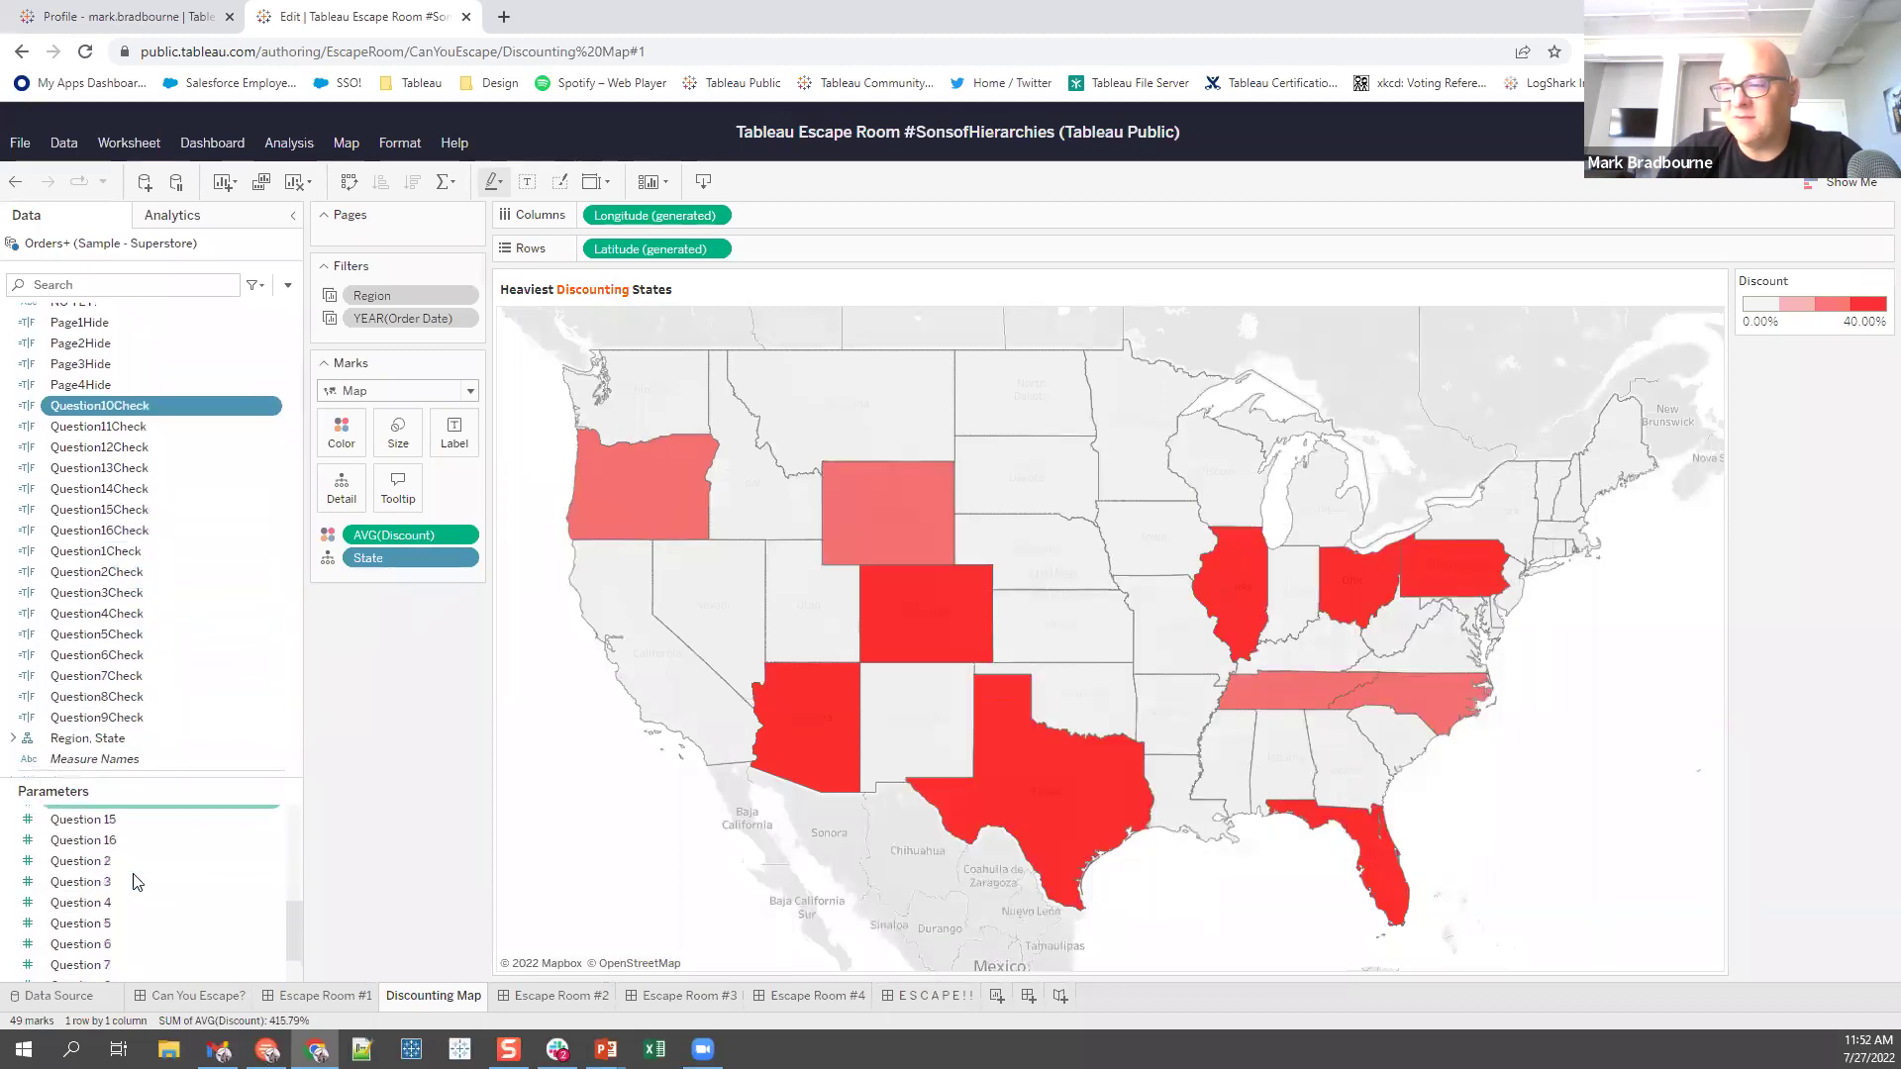
pyautogui.scroll(-2, 128, 886)
pyautogui.rightClick(121, 914)
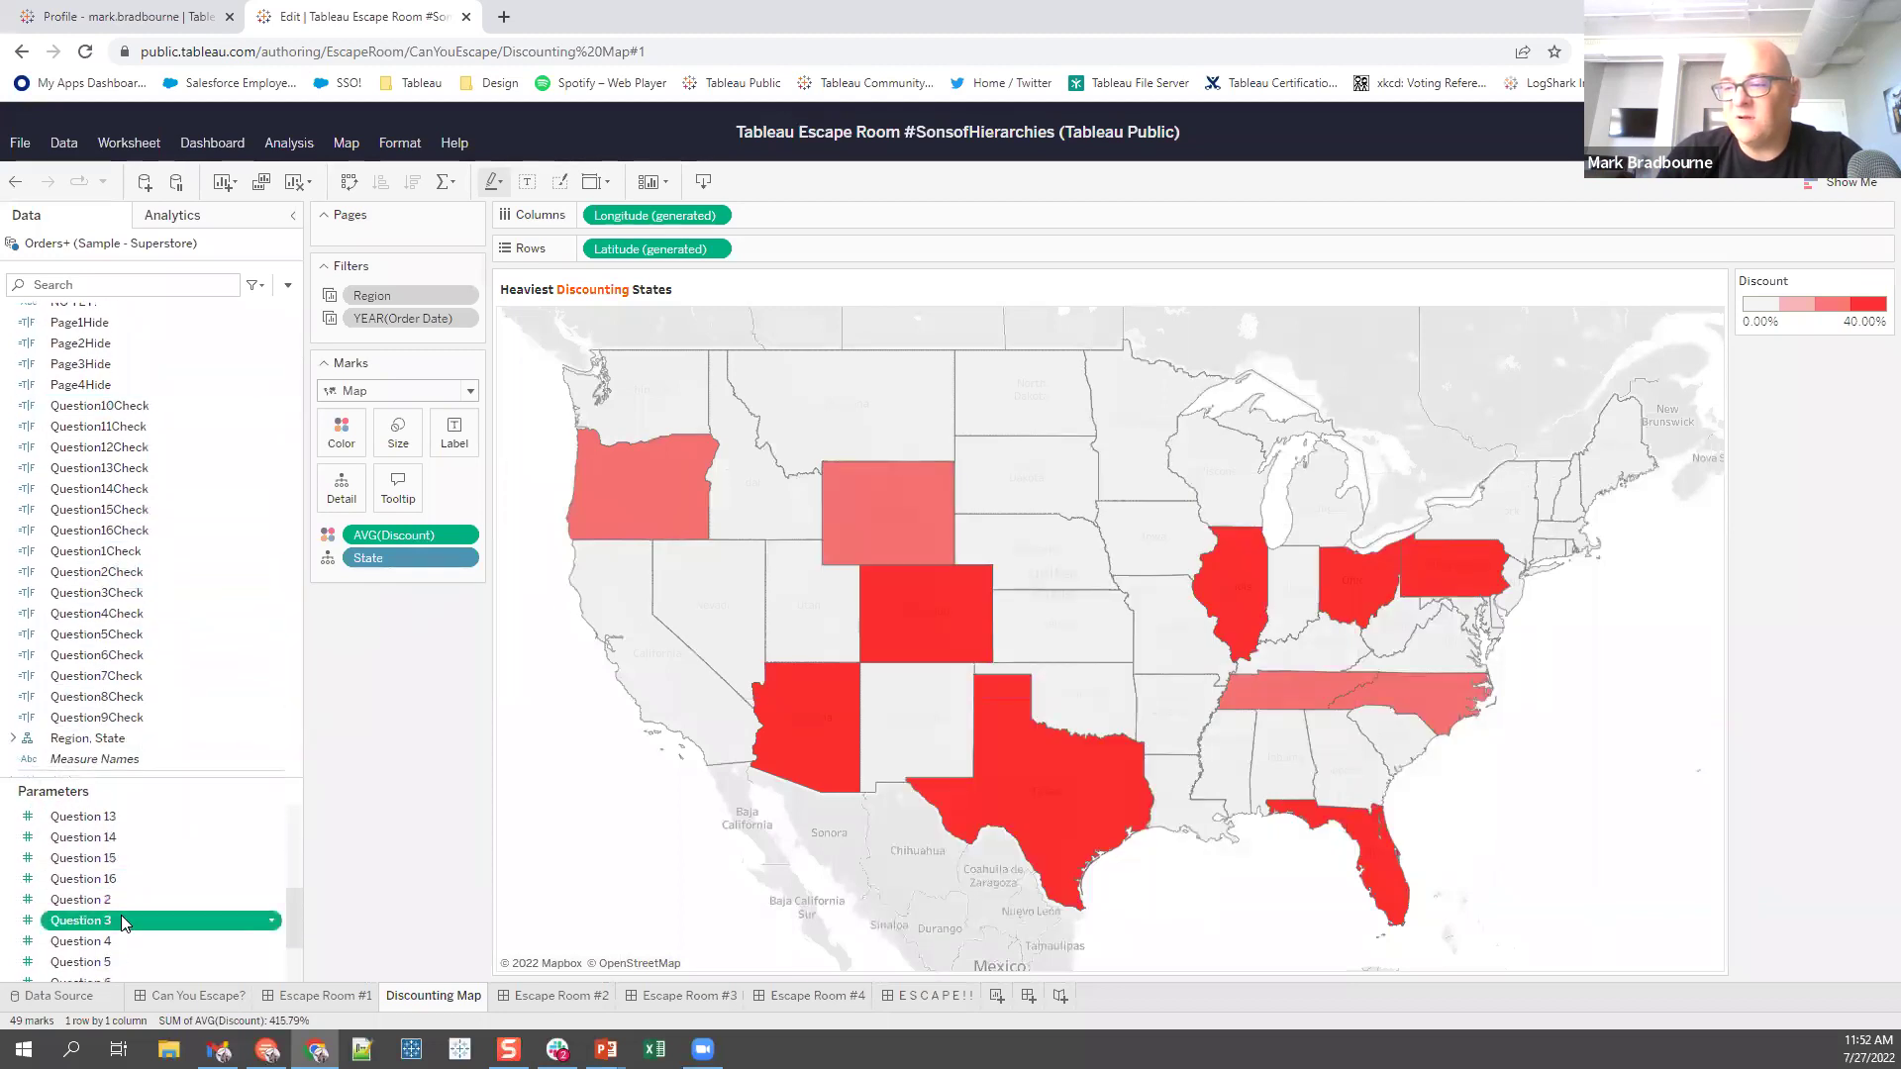
pyautogui.click(138, 694)
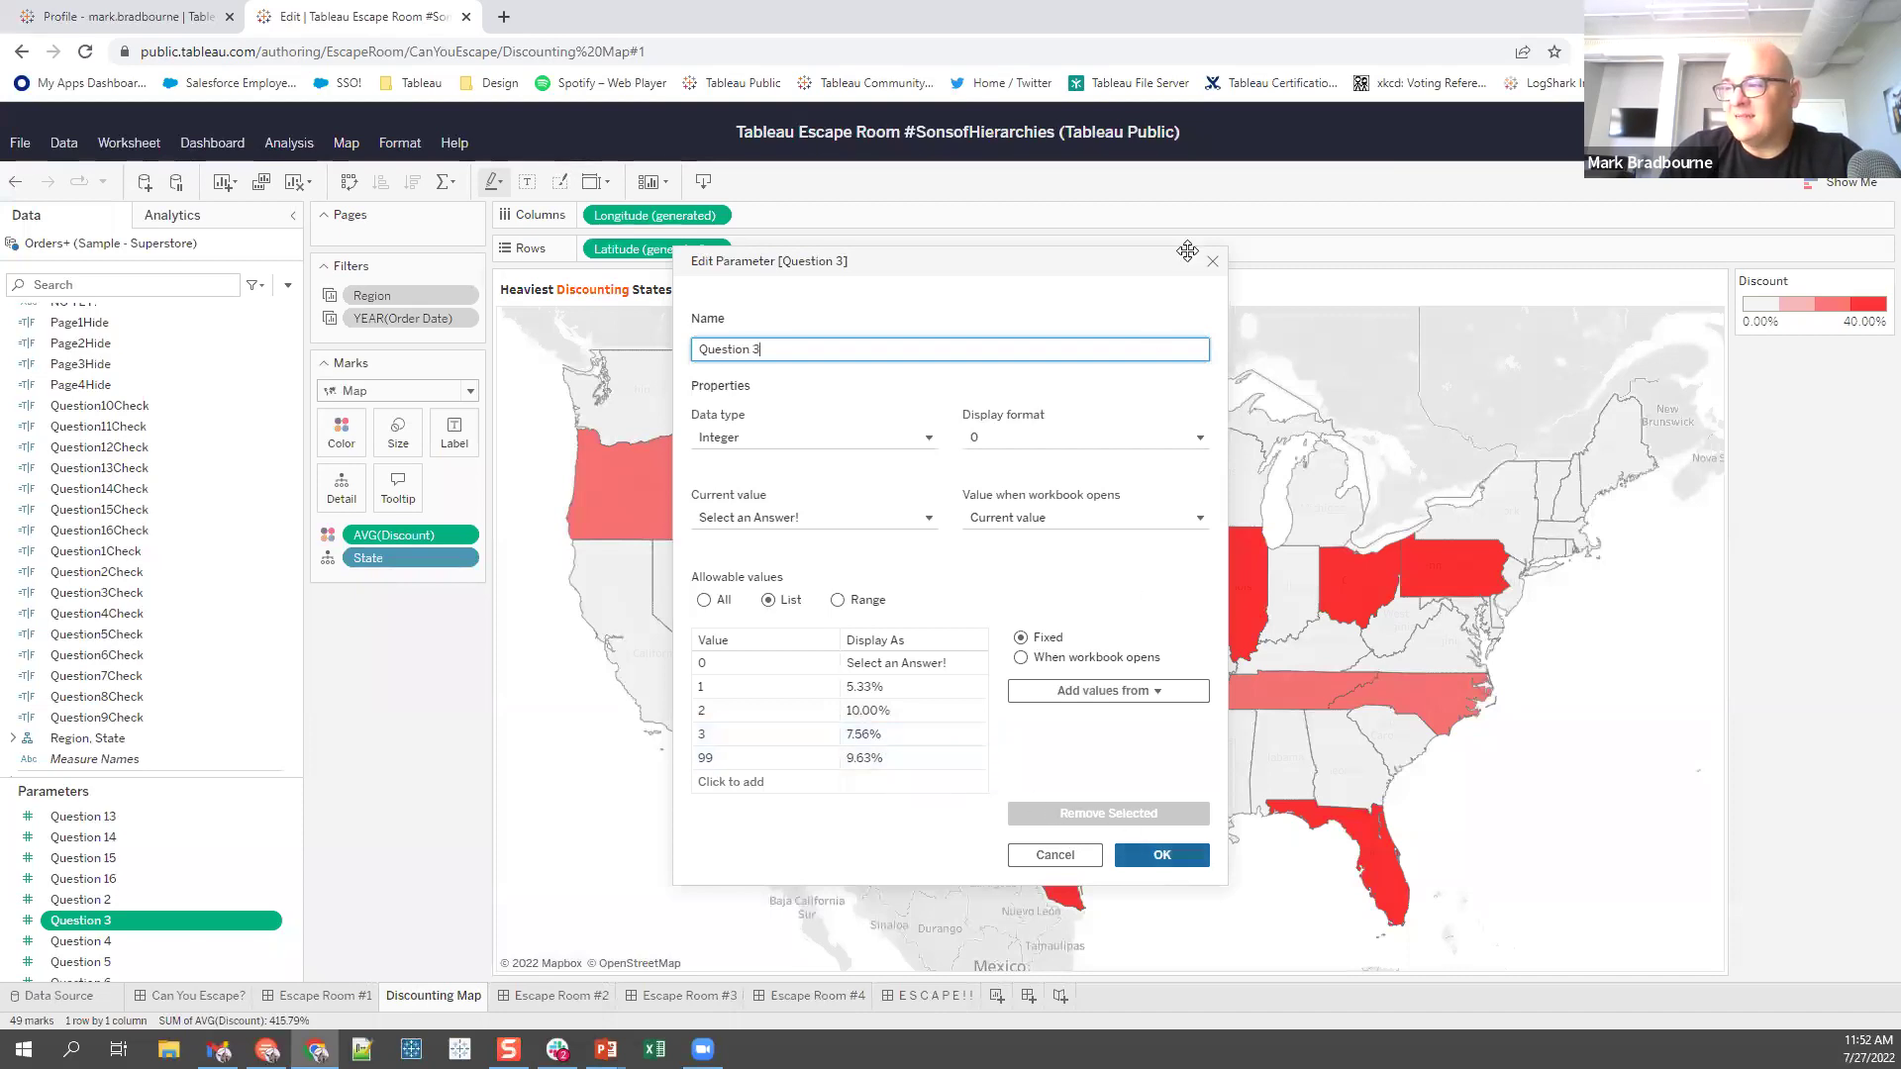
pyautogui.click(1215, 262)
# - Find the Congrats Text calculated field, inspect its formula and close the editor
pyautogui.scroll(-3, 174, 618)
pyautogui.scroll(-1, 155, 620)
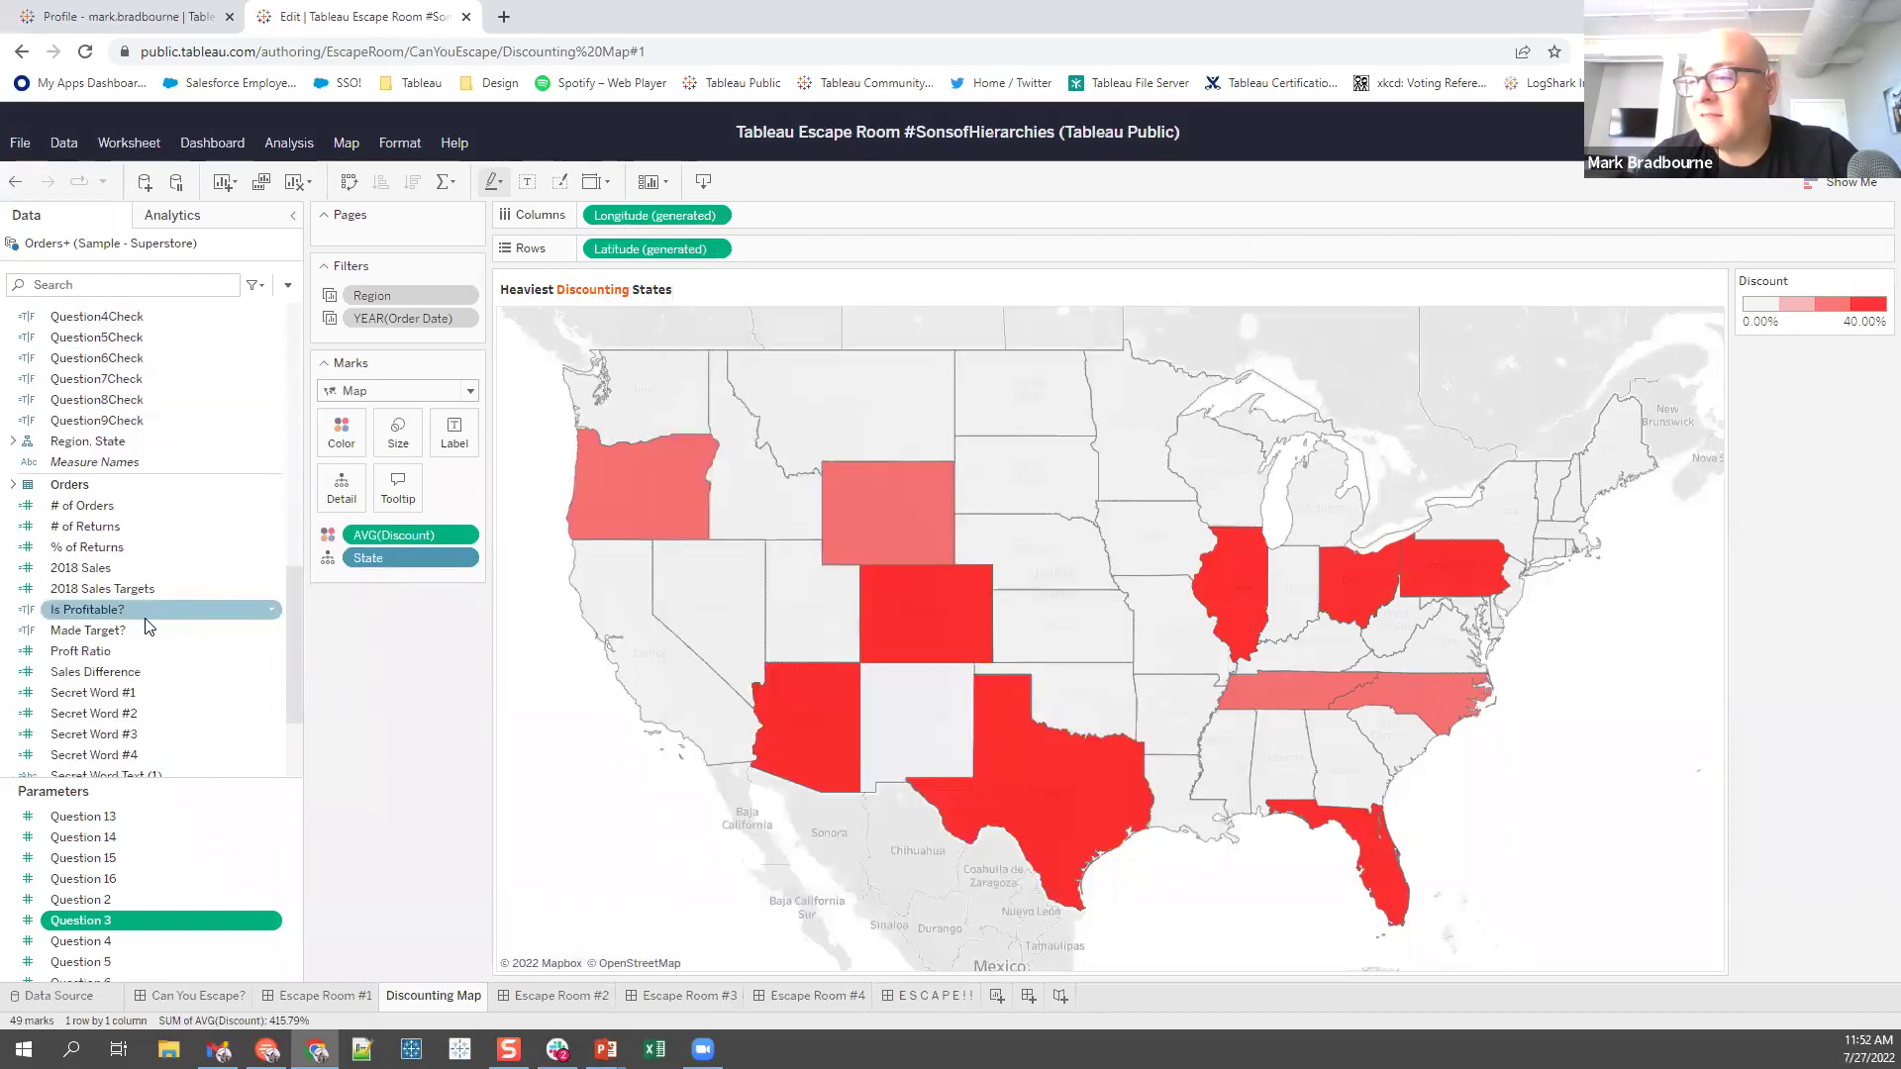
pyautogui.scroll(-1, 148, 614)
pyautogui.scroll(5, 144, 611)
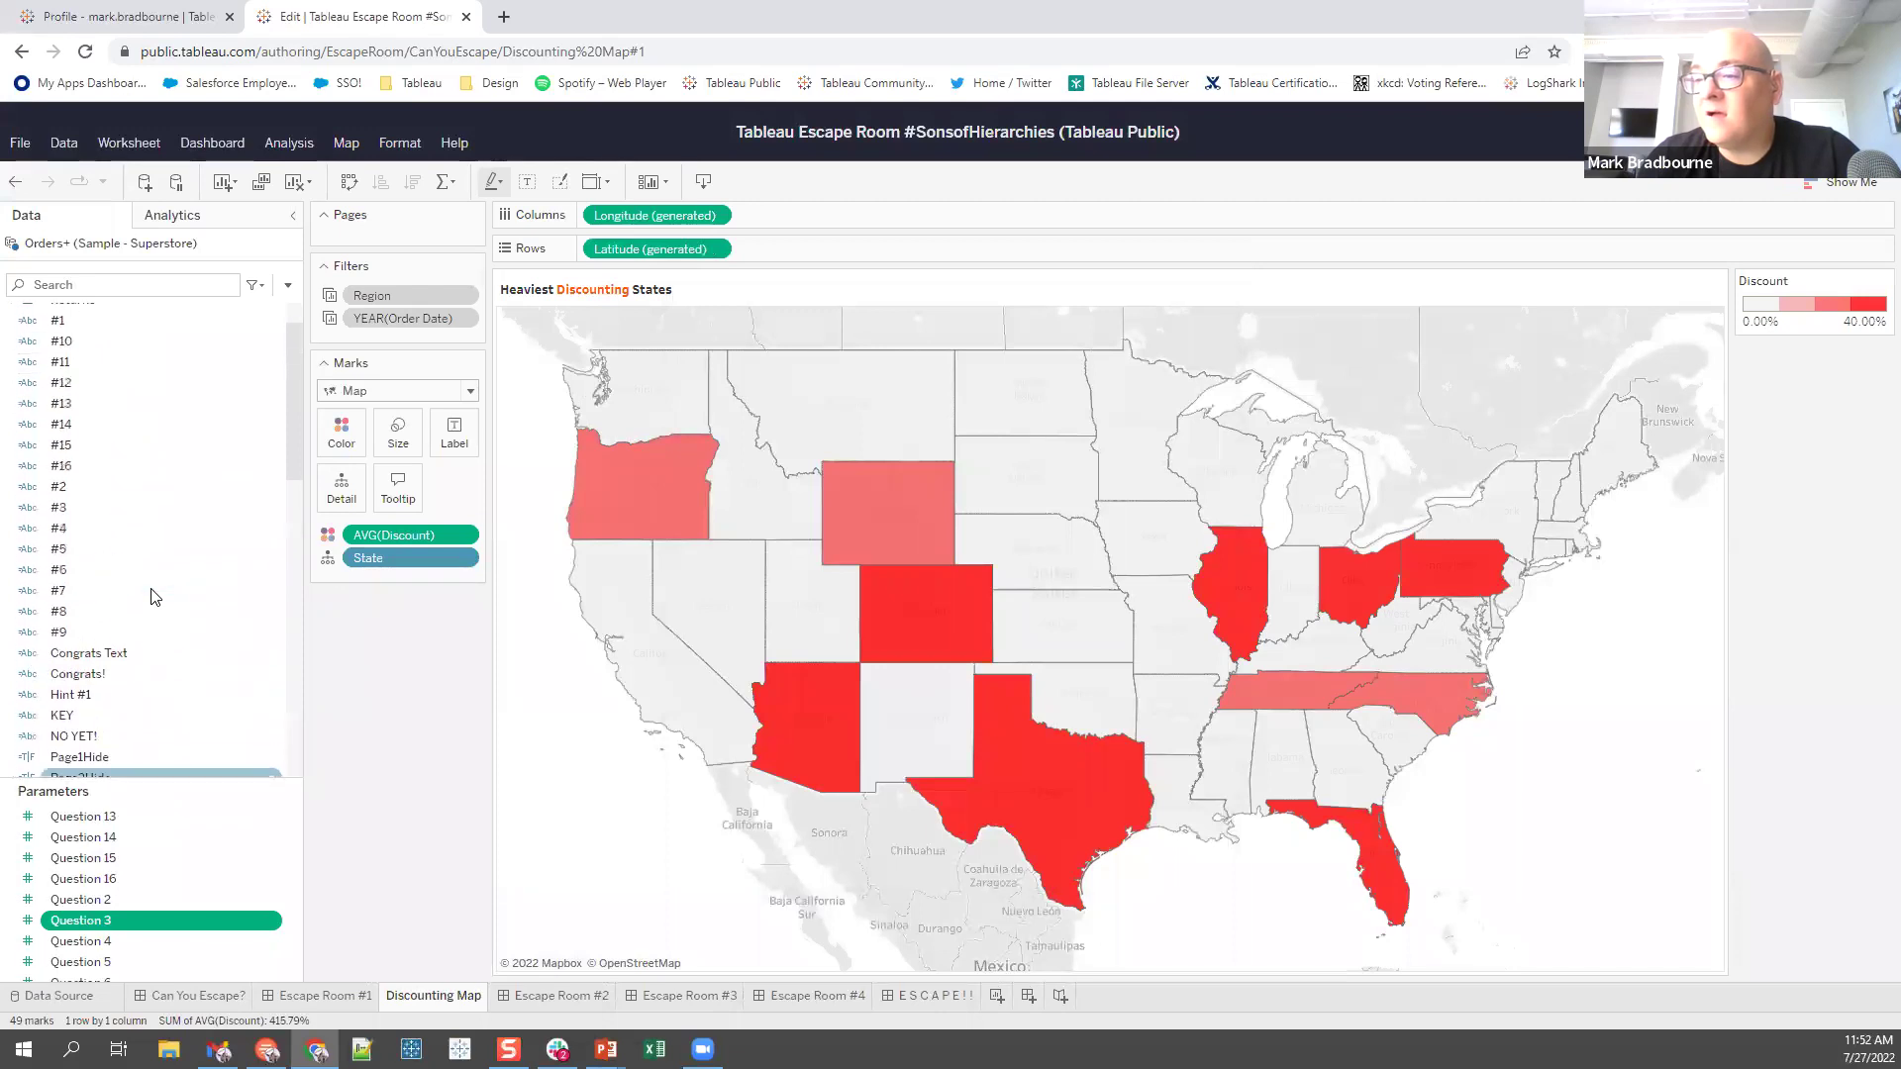
pyautogui.rightClick(125, 652)
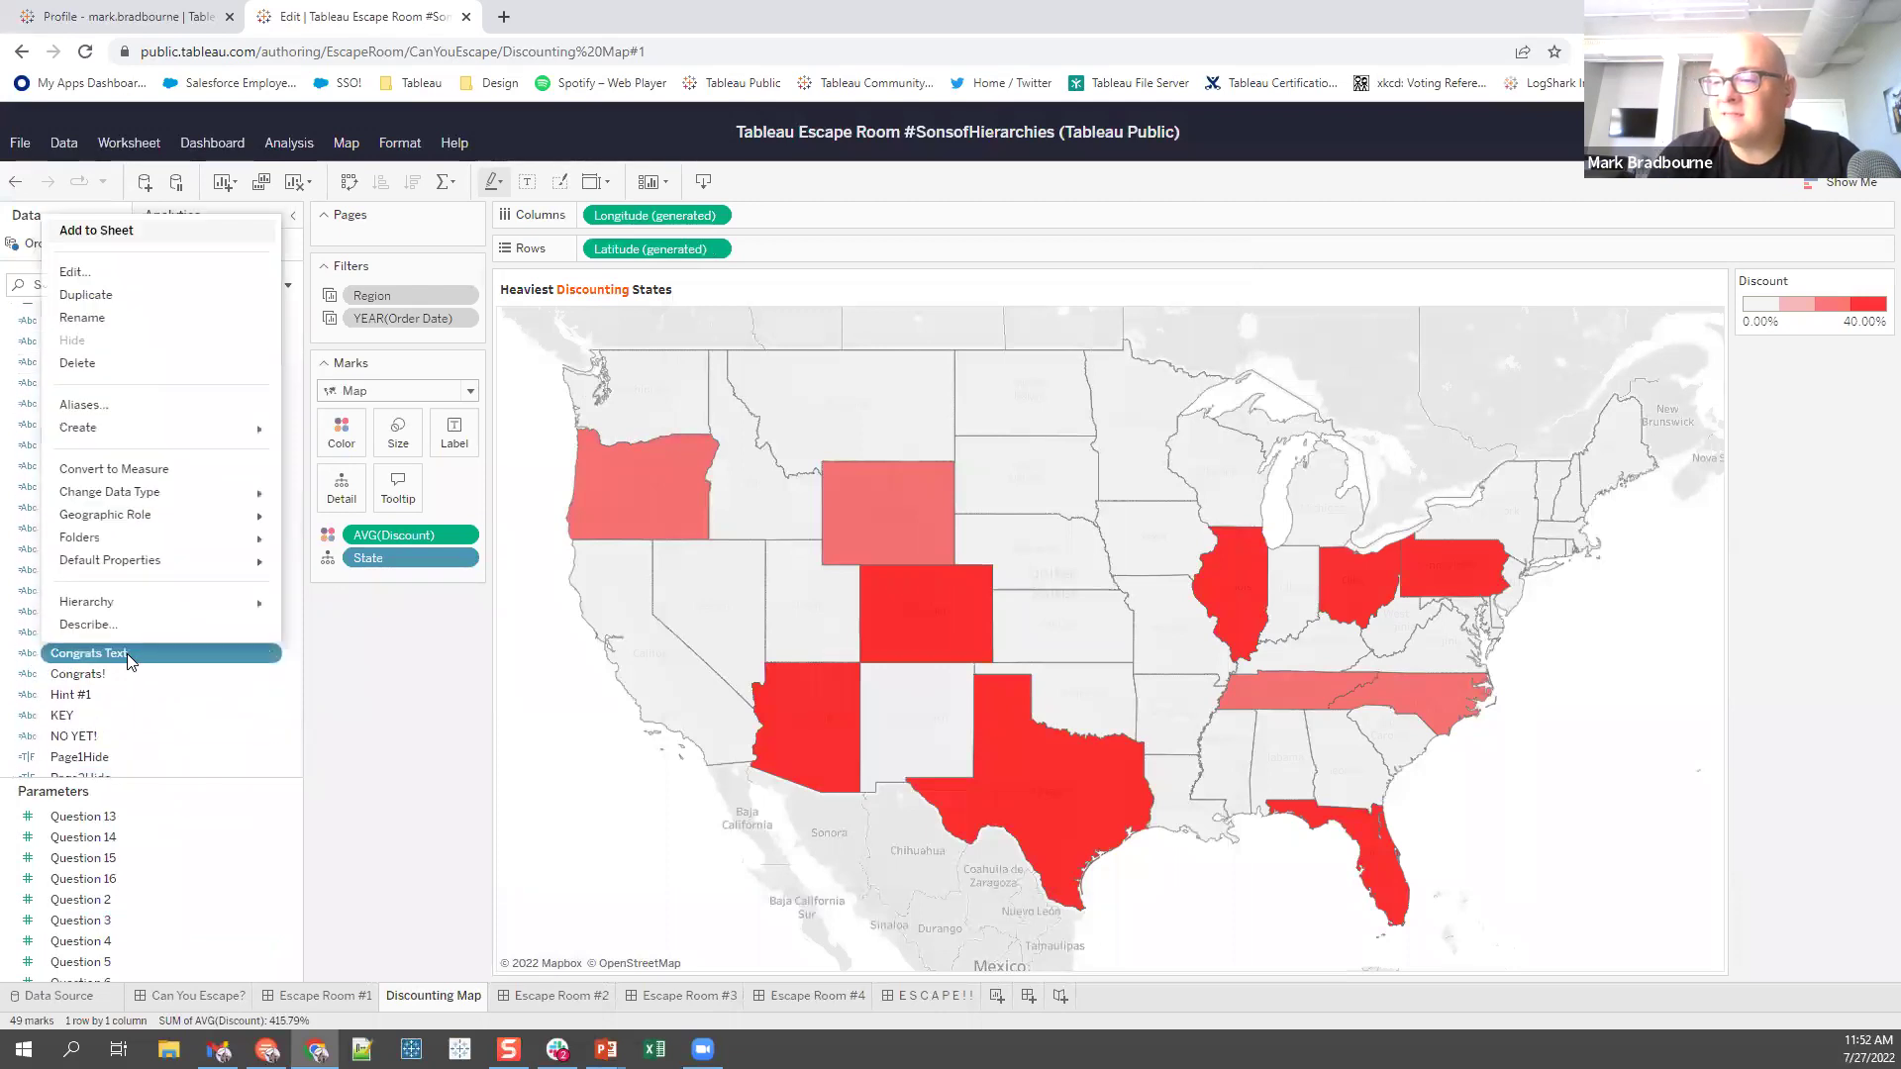
pyautogui.click(109, 272)
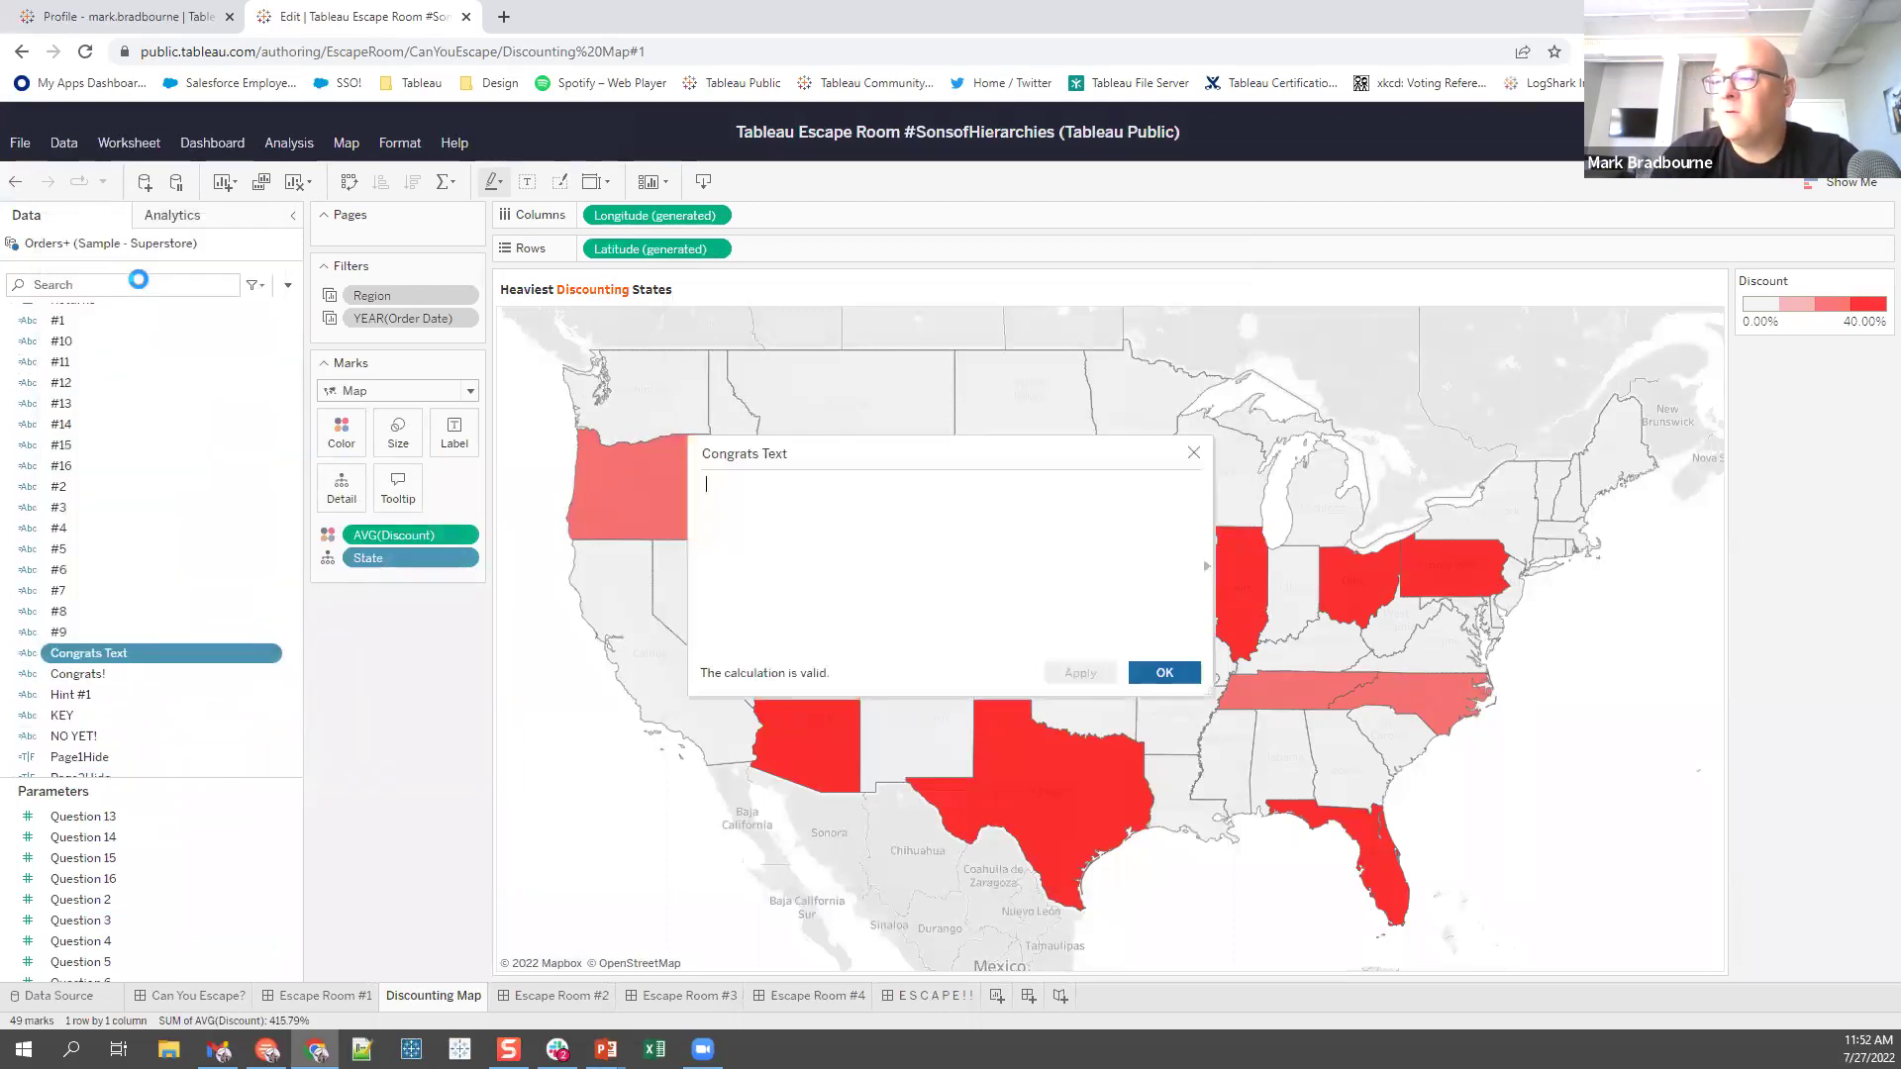
pyautogui.click(1193, 452)
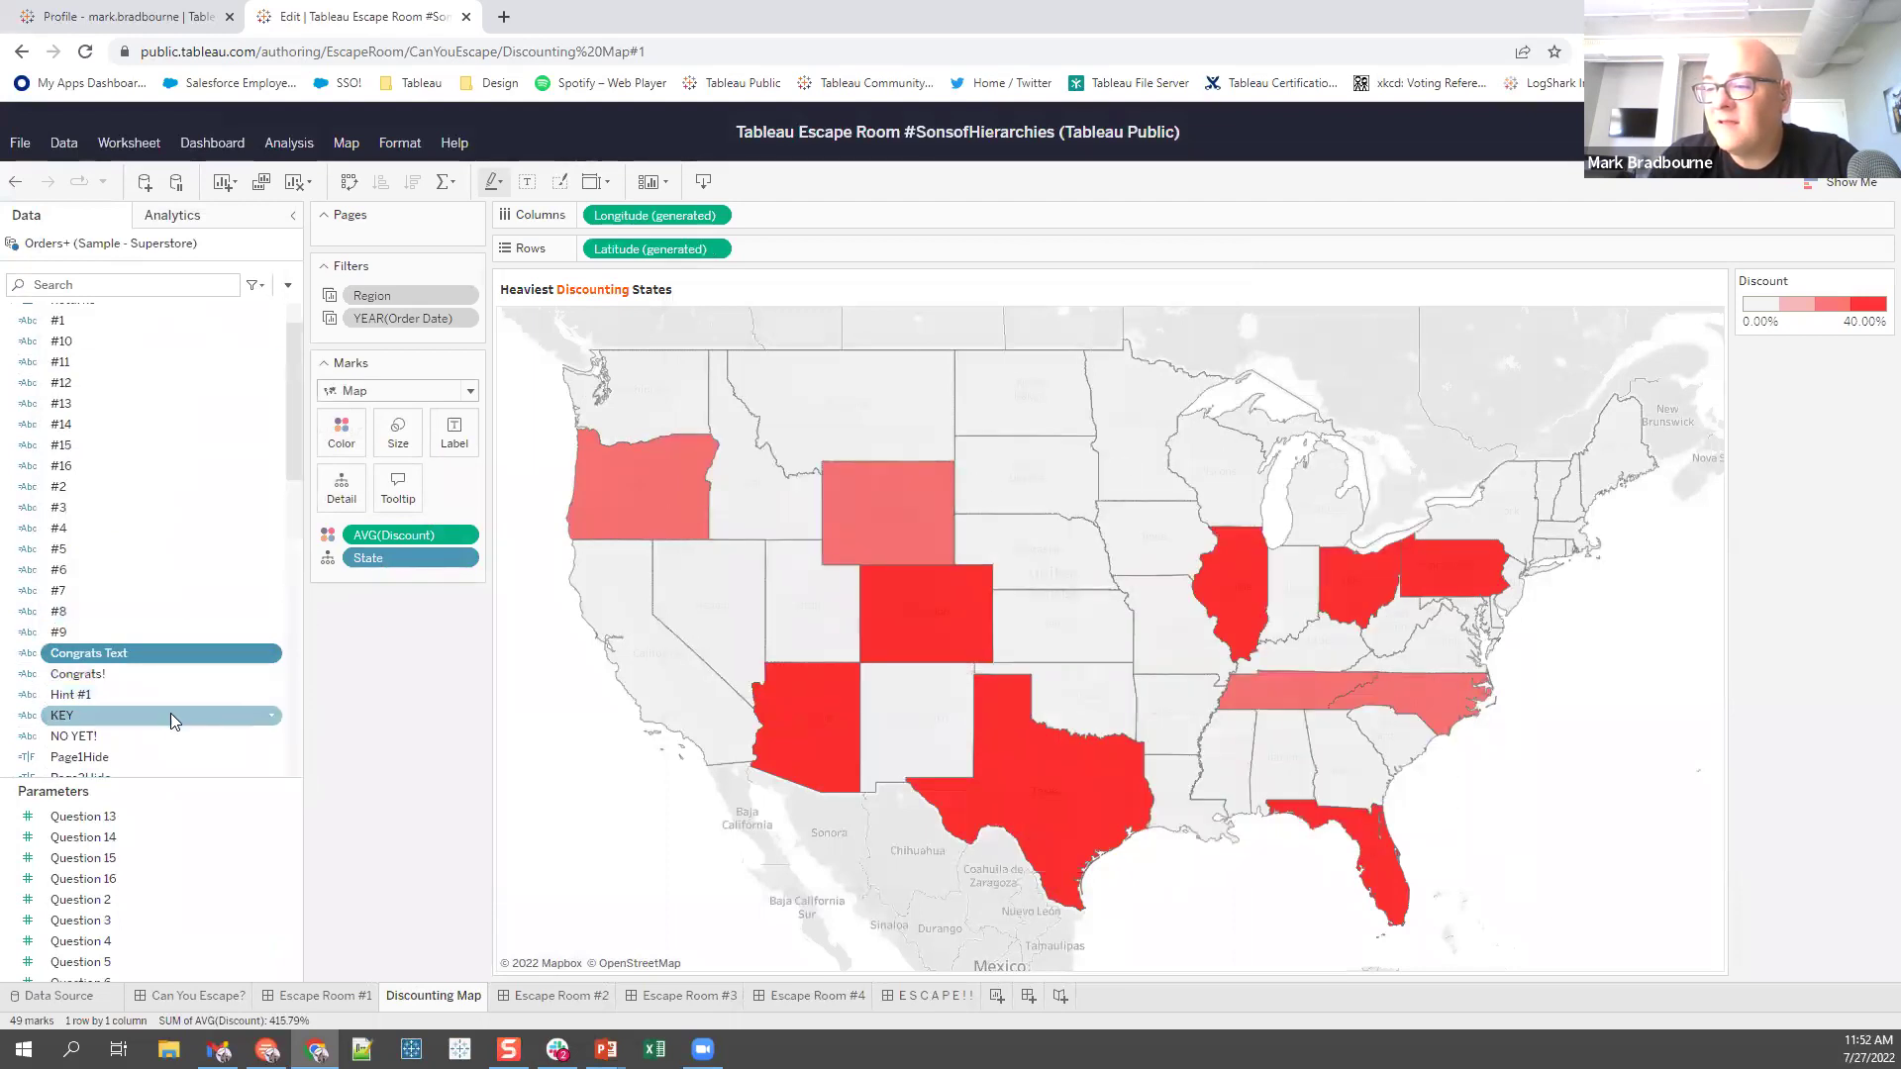
# - Inspect the formula of the Congrats! calculated field and close its editor
pyautogui.scroll(-1, 161, 719)
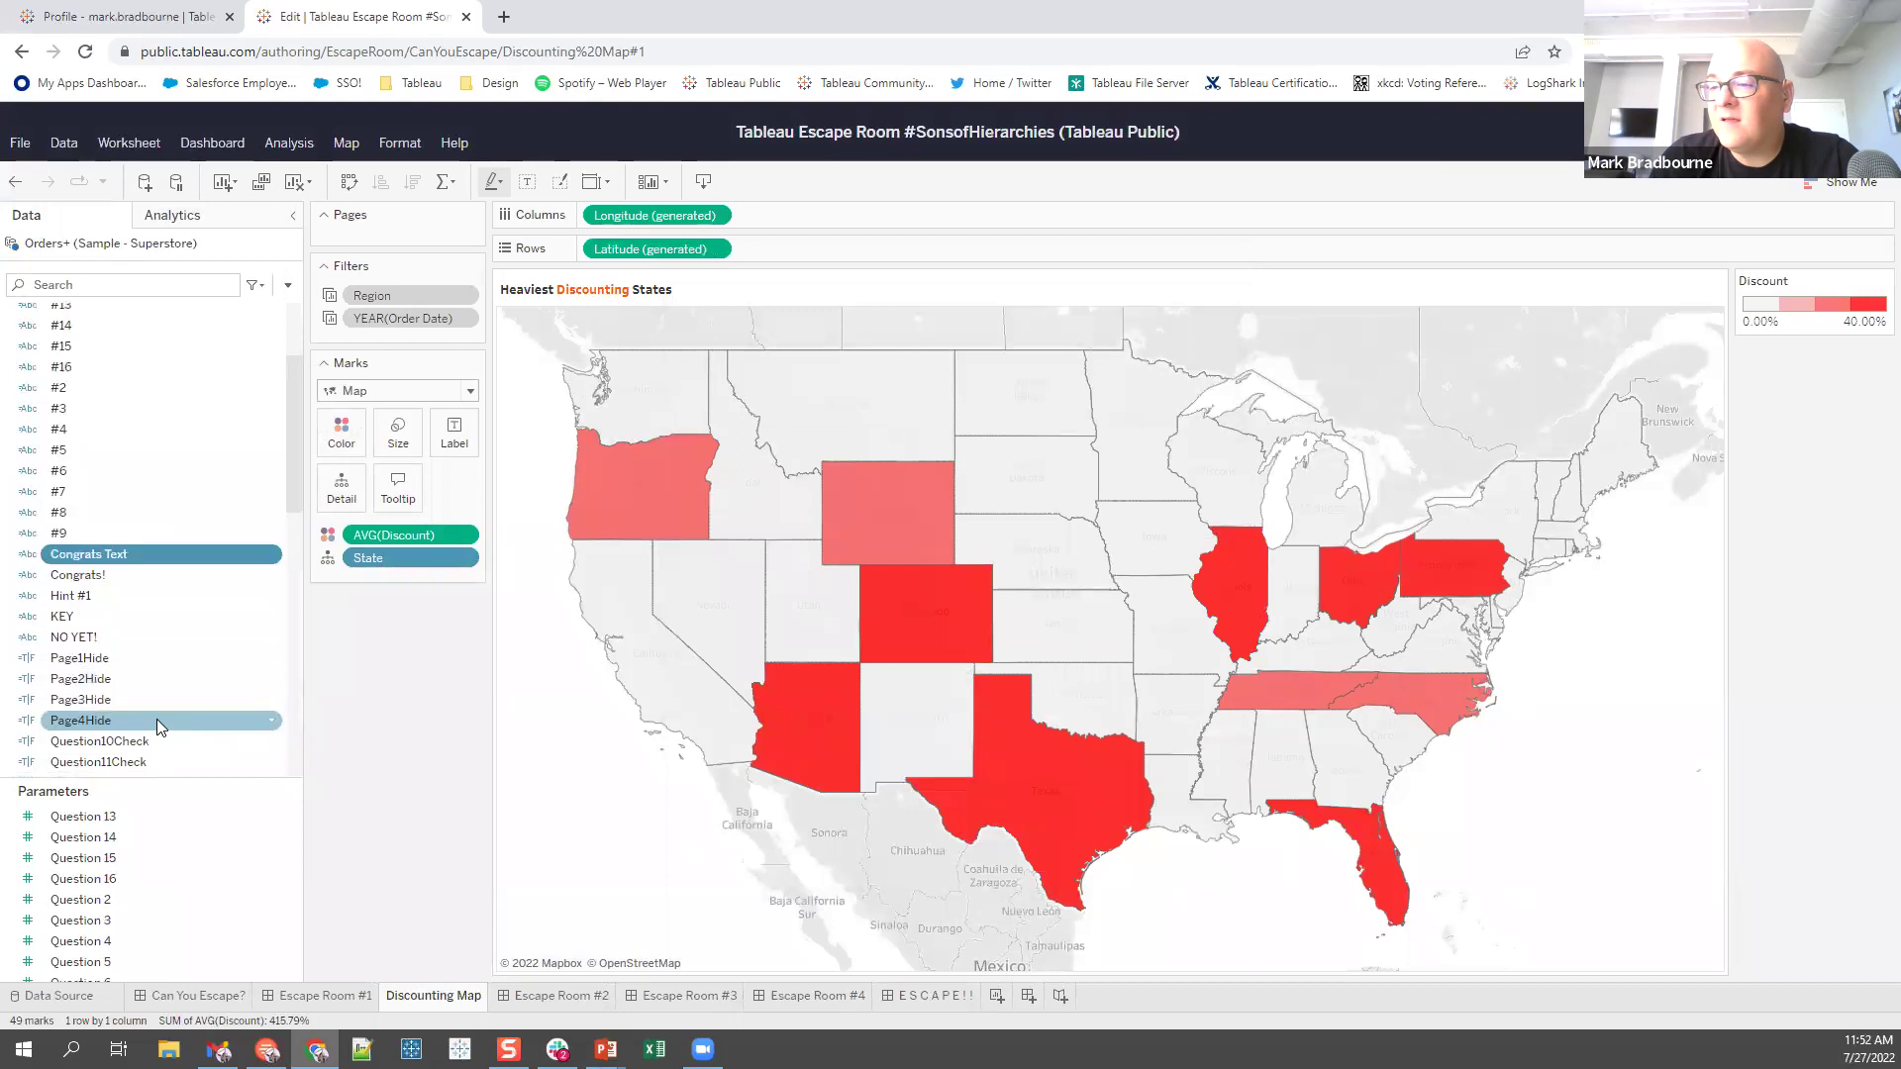
pyautogui.rightClick(107, 575)
pyautogui.click(159, 645)
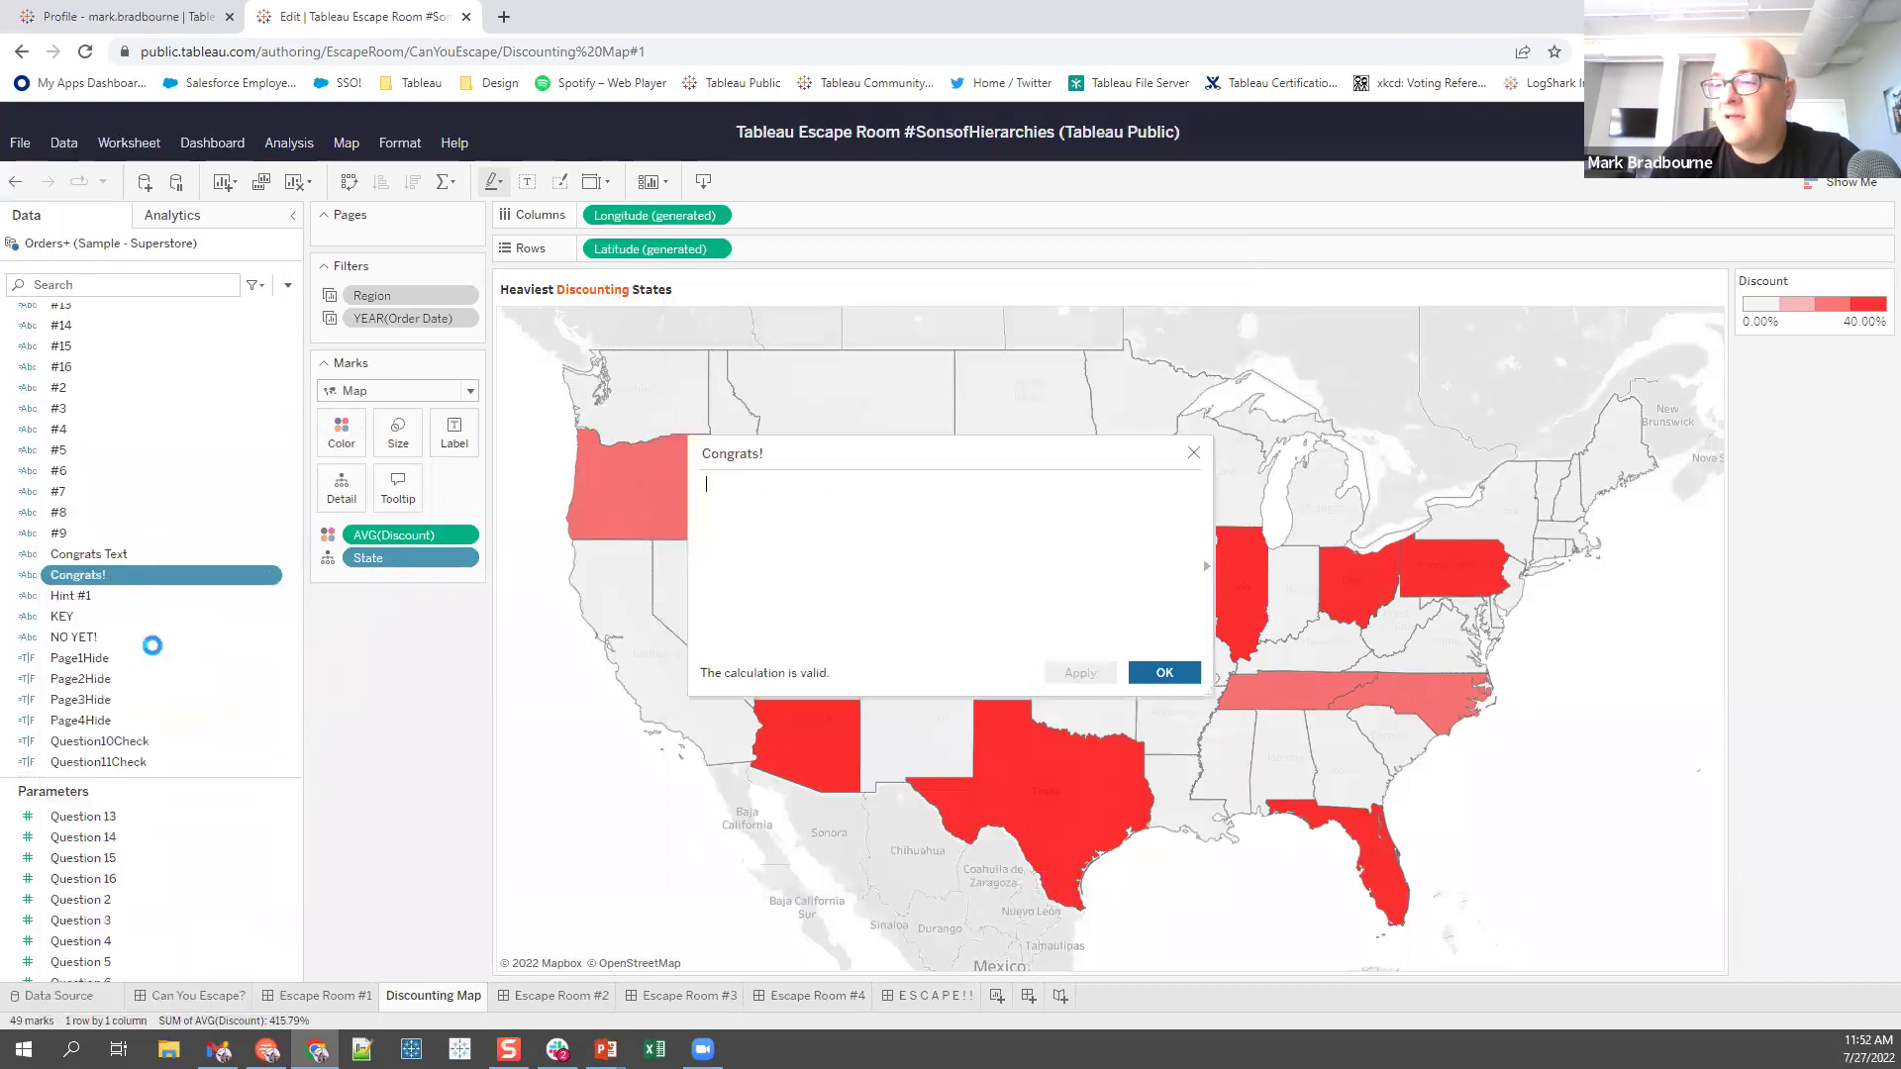
pyautogui.click(1193, 453)
# - Go to the Not yet! worksheet from the E S C A P E ! ! dashboard
pyautogui.scroll(-1, 193, 554)
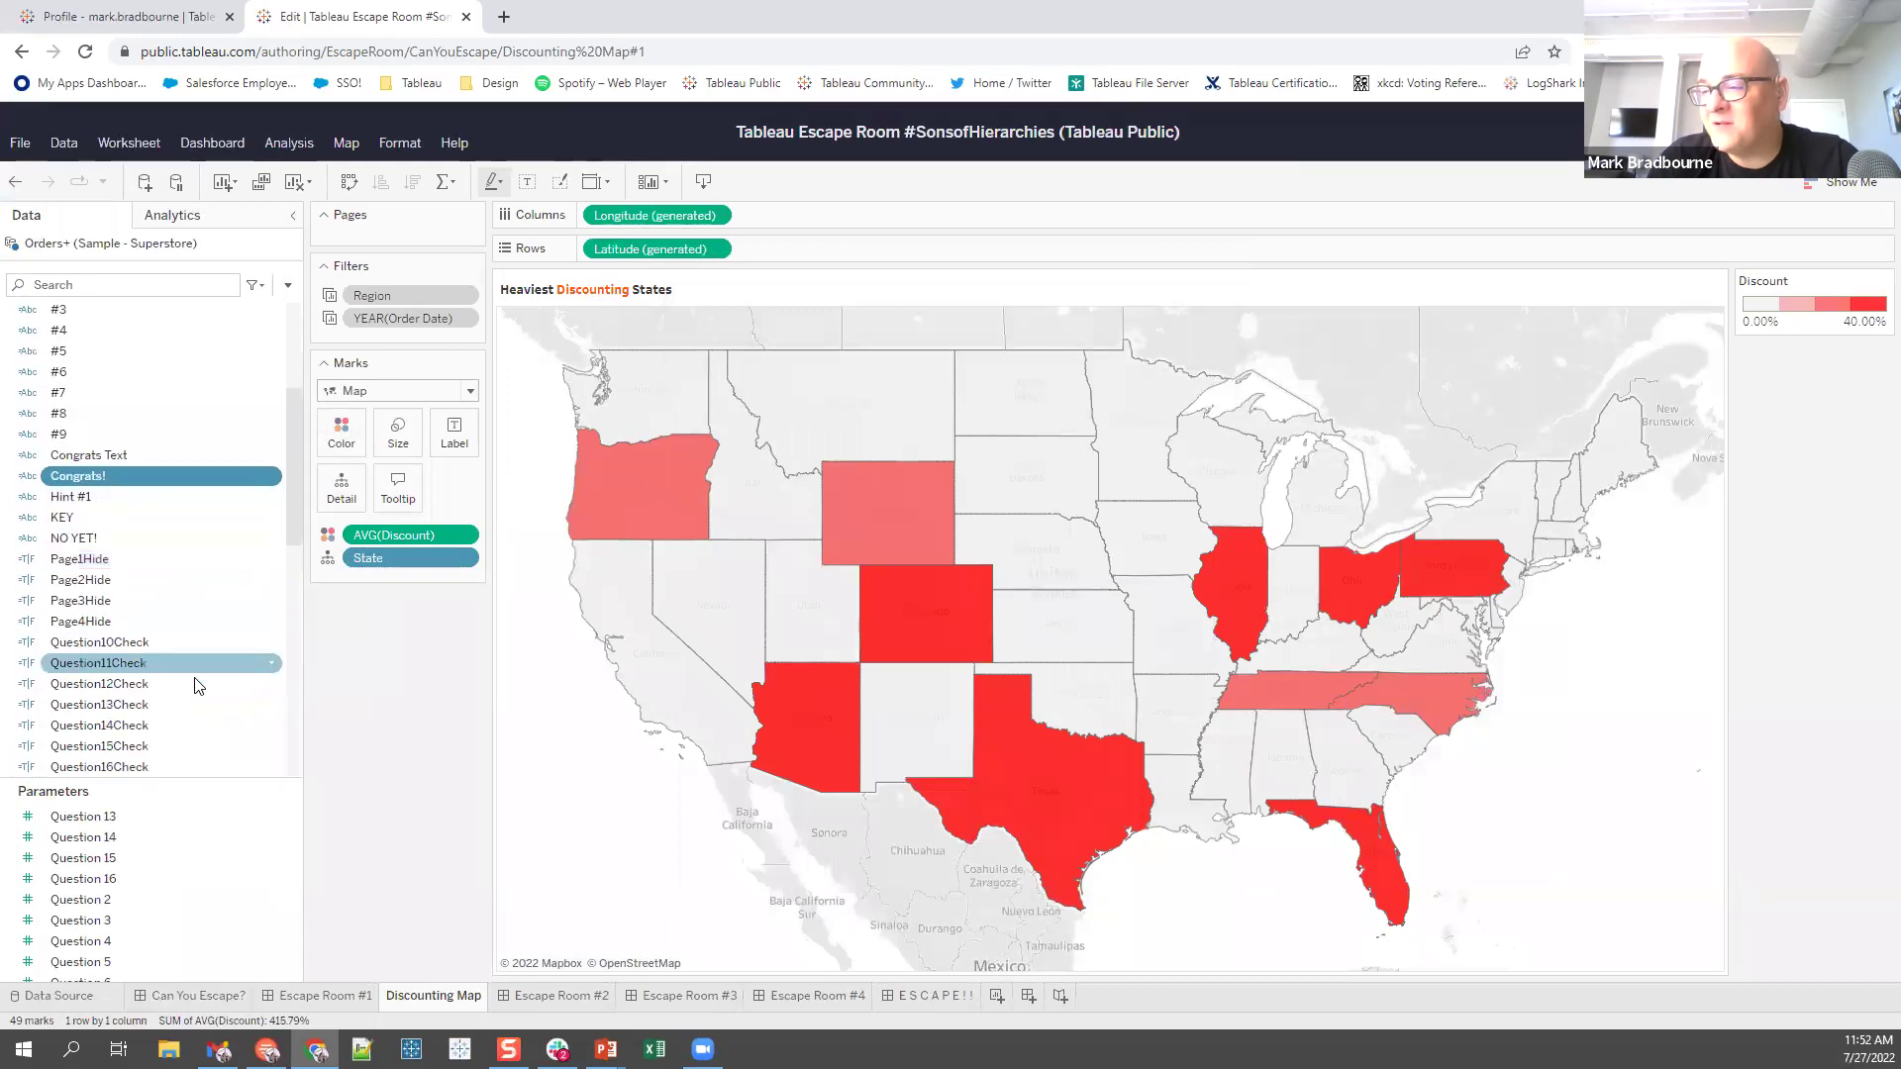
pyautogui.click(921, 996)
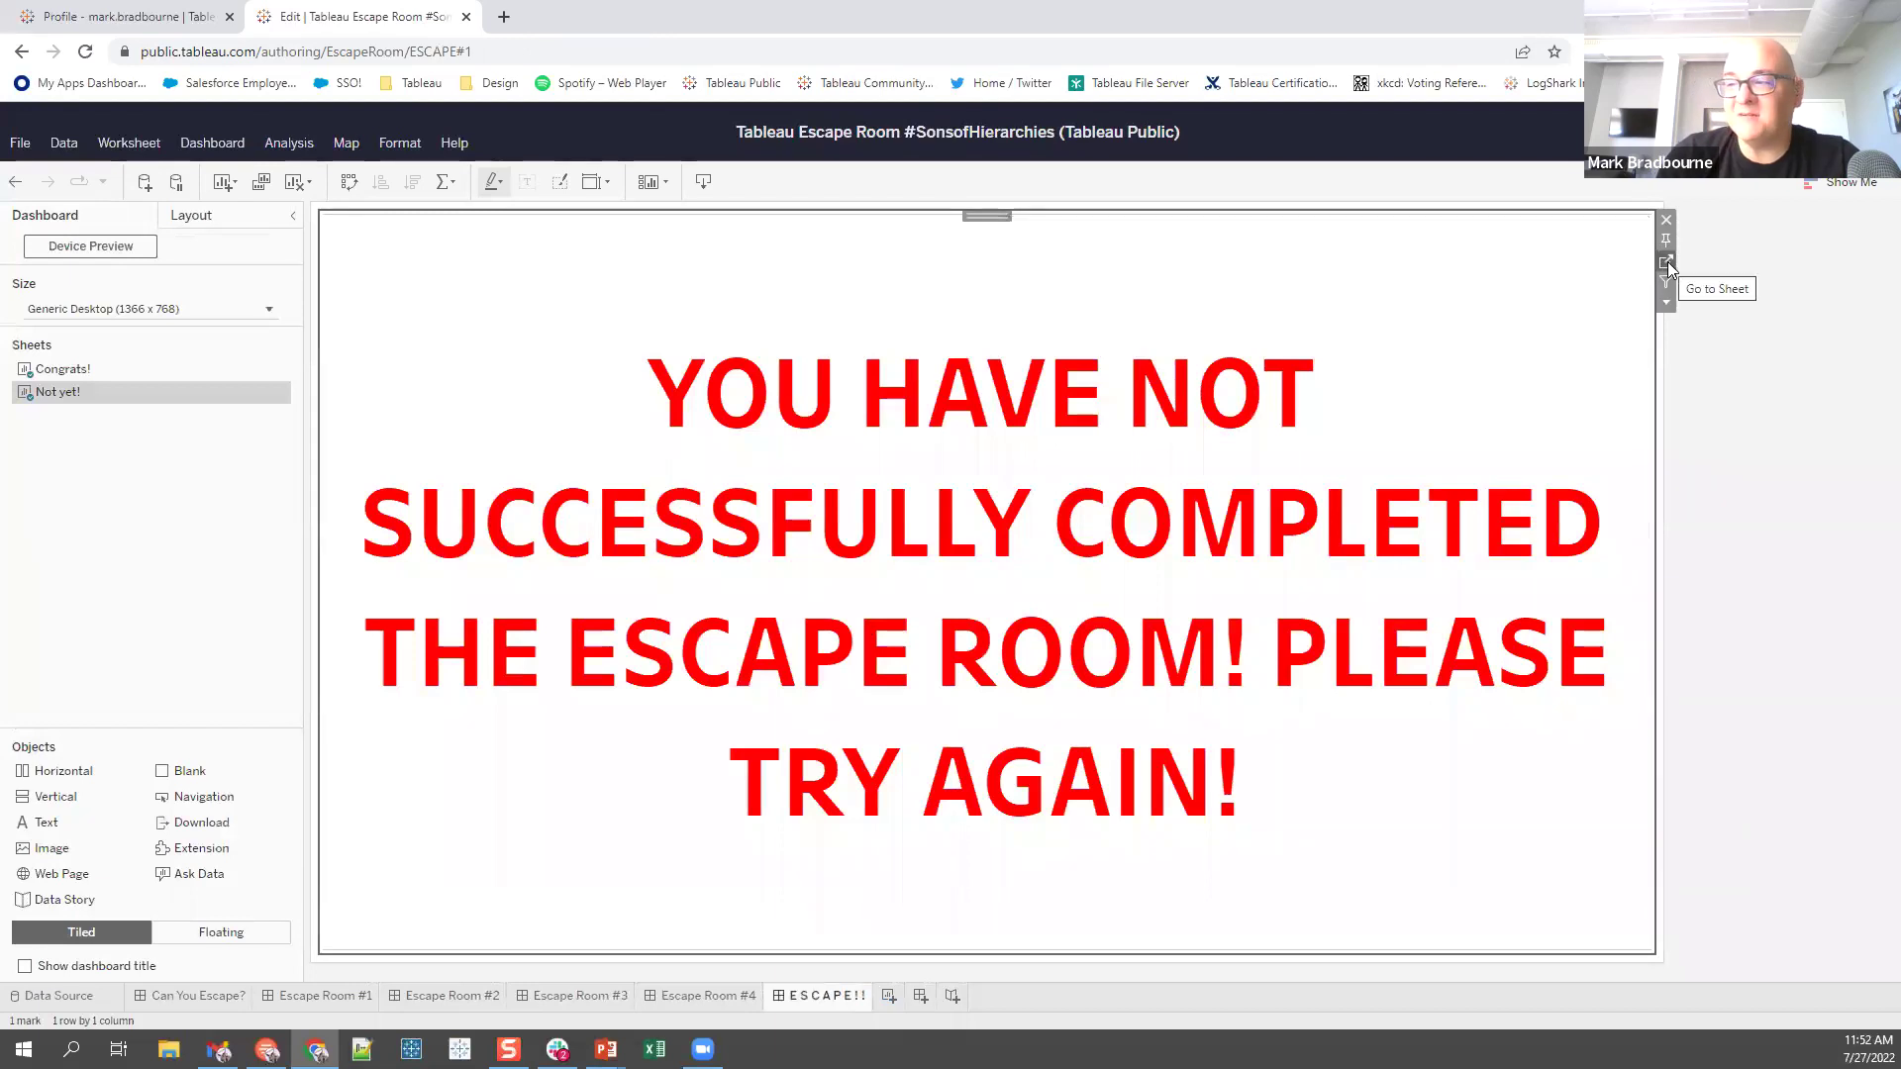
pyautogui.click(1667, 264)
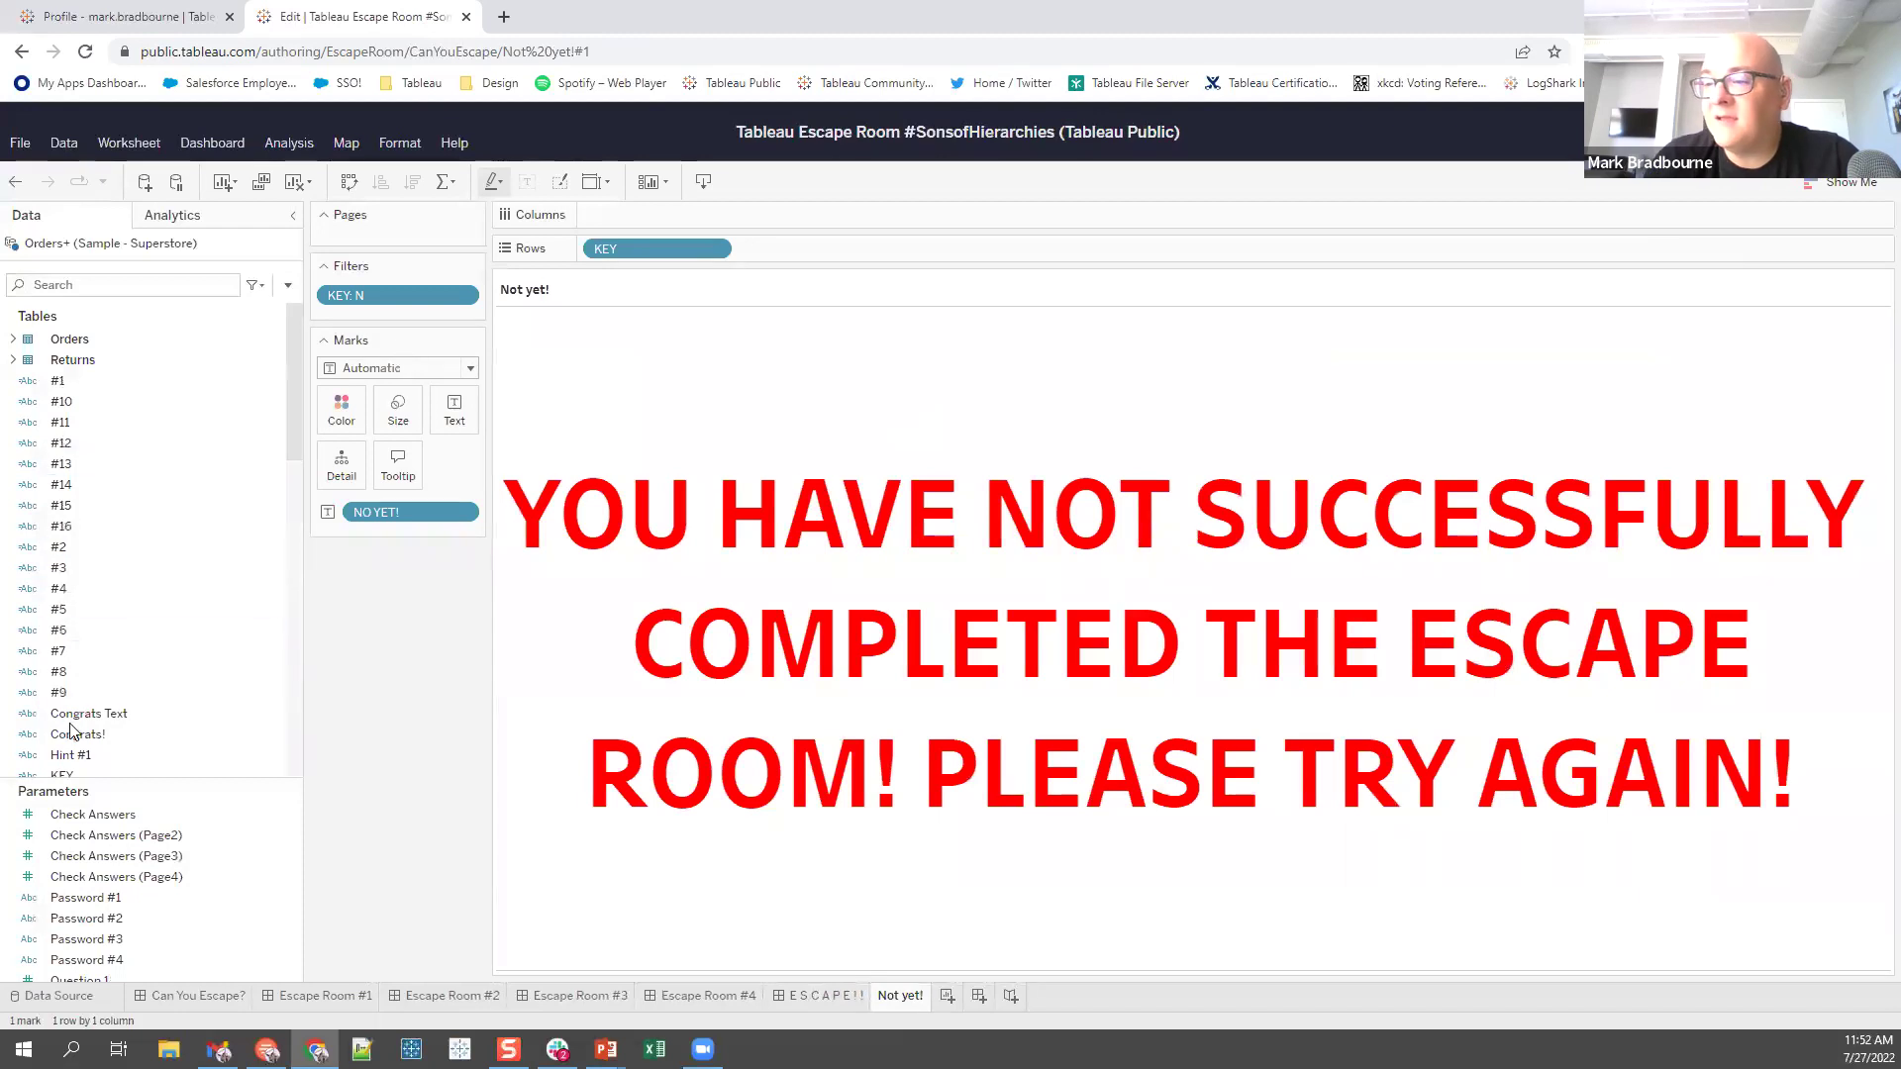
# - Open the KEY calculated field's formula, then enlarge its editor window and the page zoom to read it
pyautogui.scroll(-3, 109, 643)
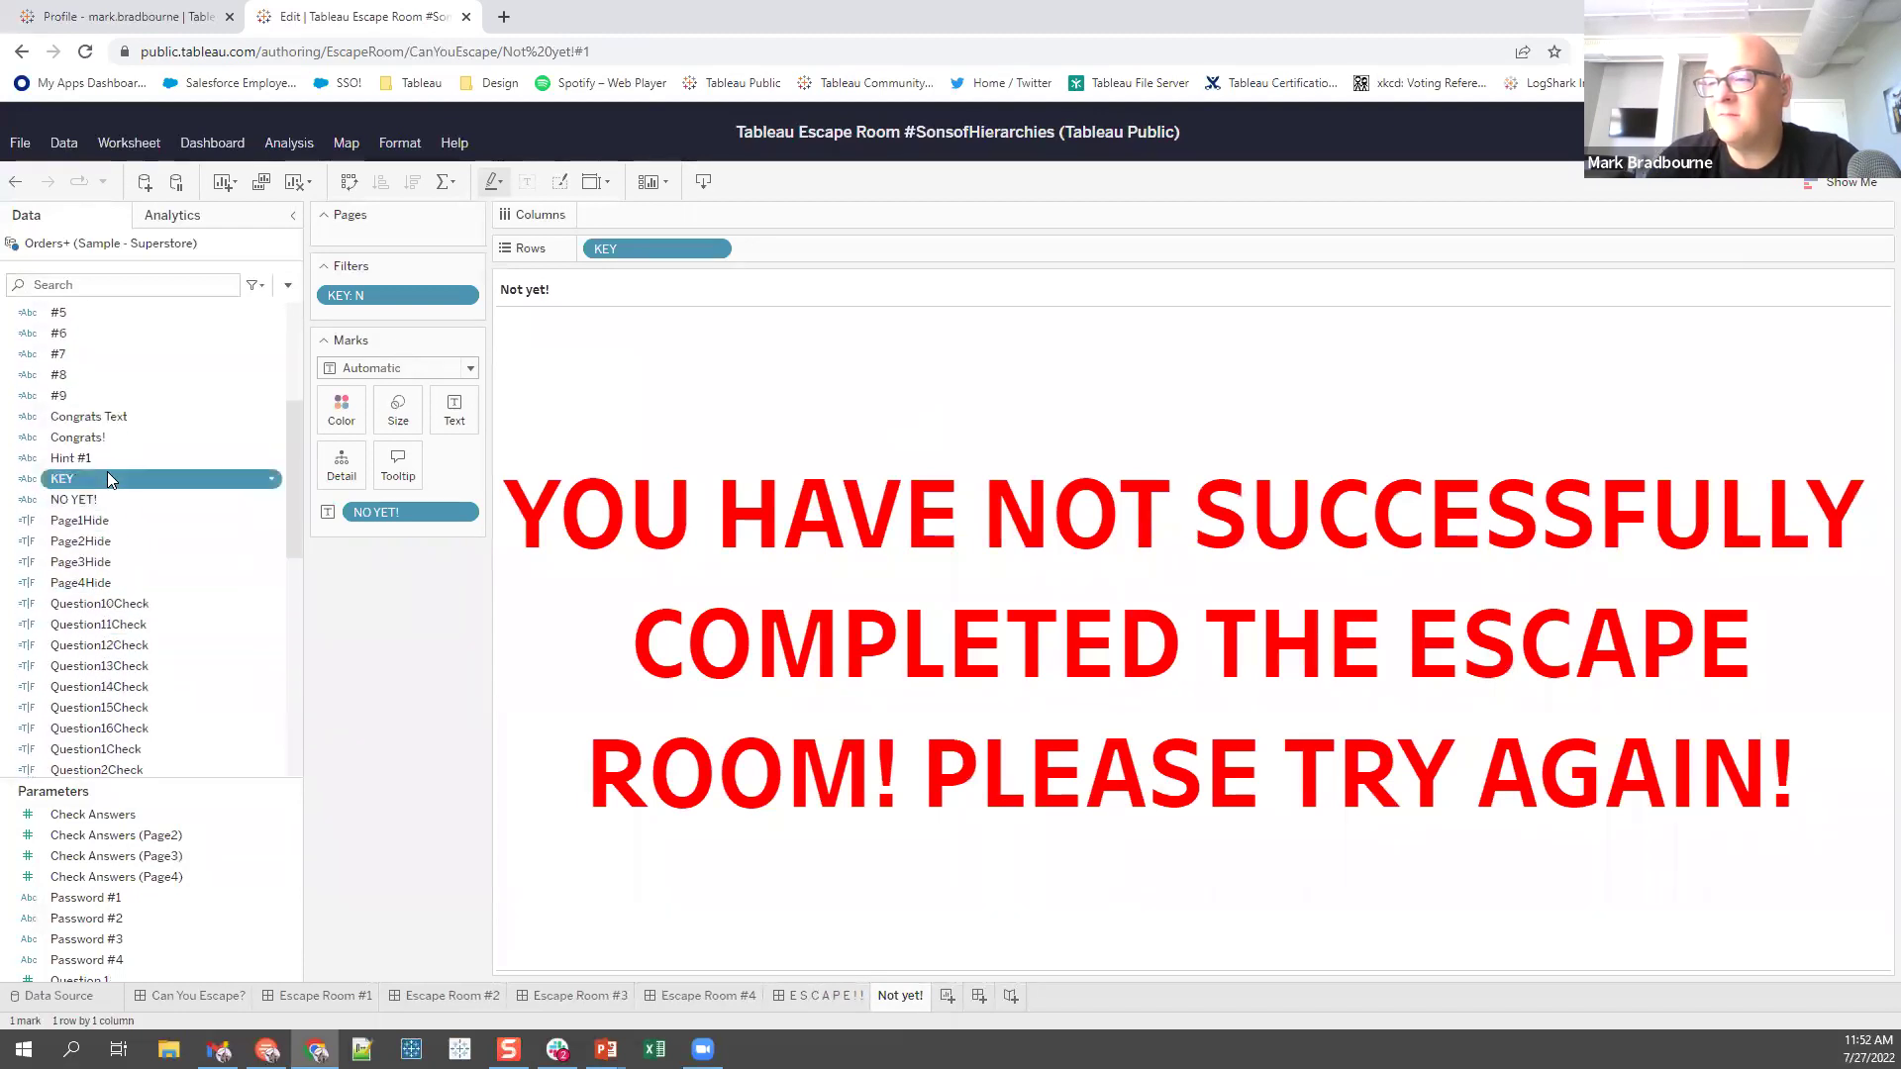
pyautogui.rightClick(107, 475)
pyautogui.click(134, 548)
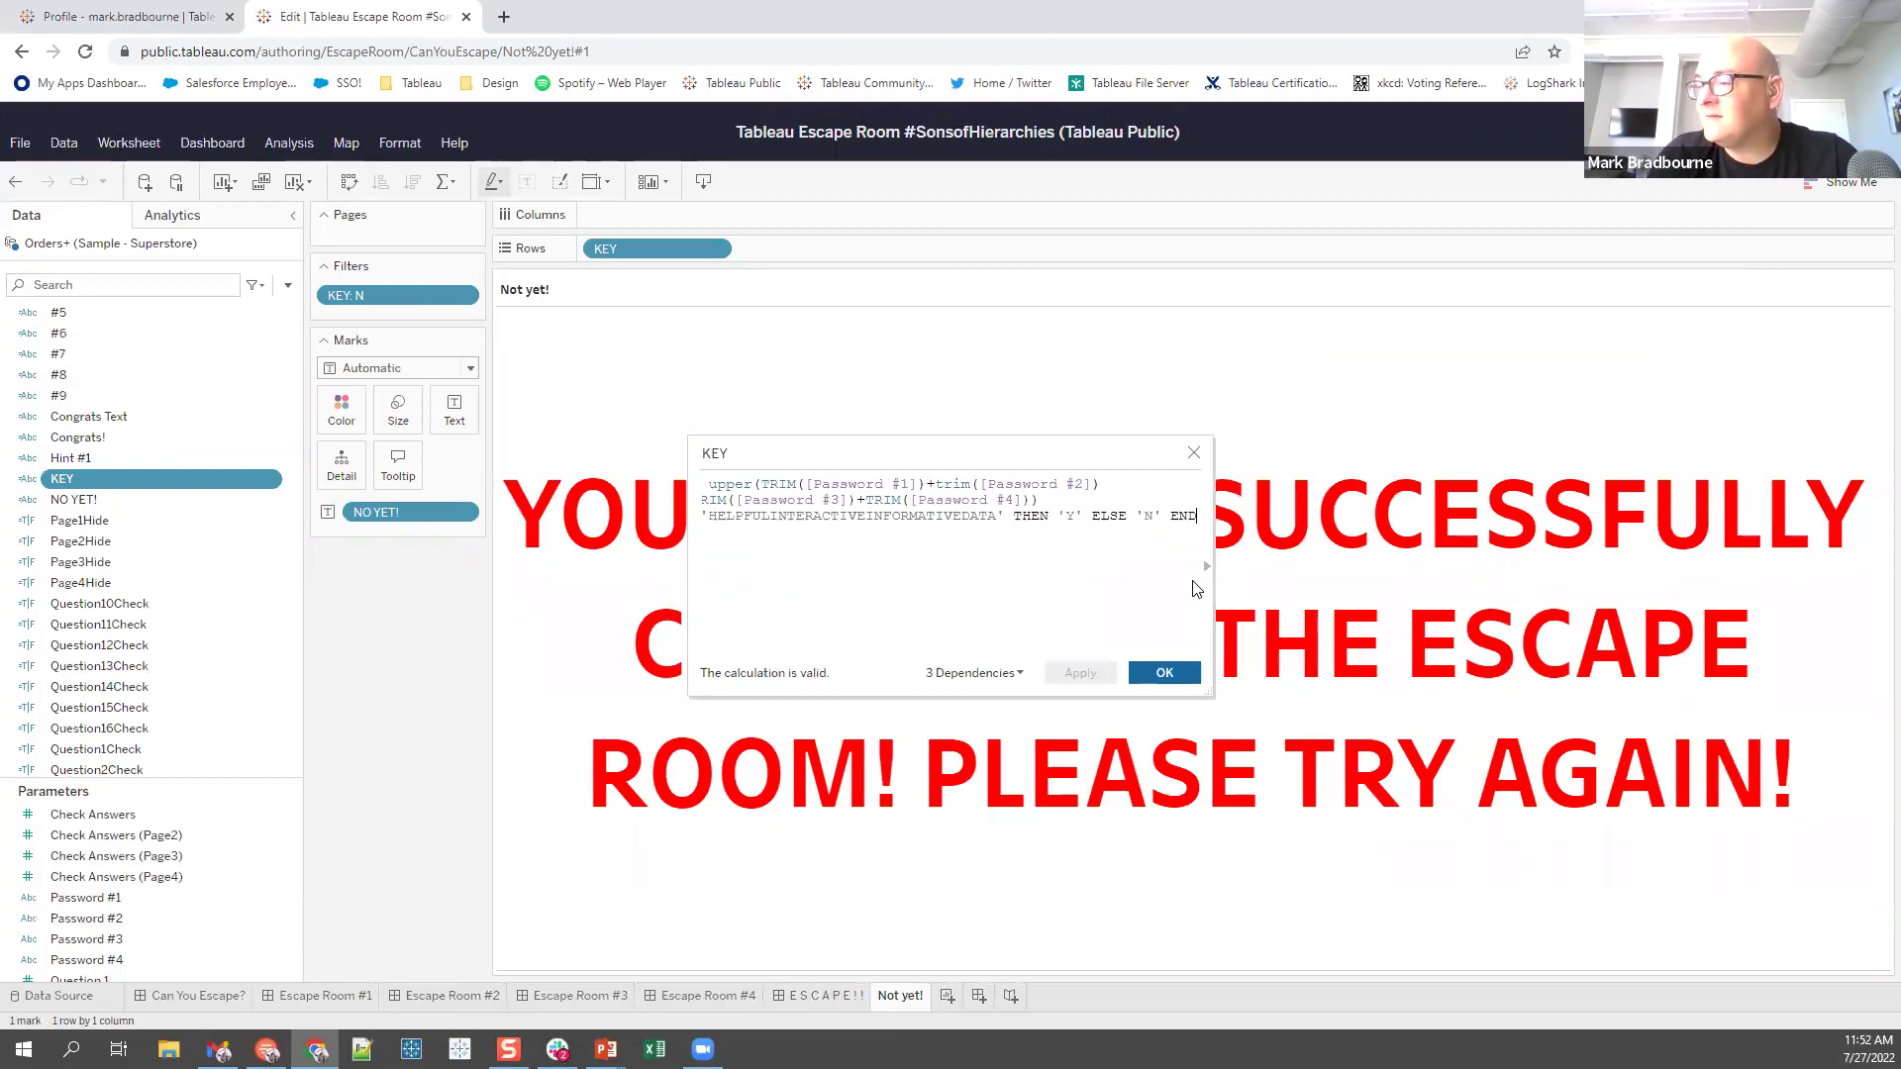
pyautogui.moveTo(1210, 695); pyautogui.dragTo(1513, 849)
pyautogui.hotkey('ctrl', '+')
pyautogui.hotkey('ctrl', '+')
pyautogui.hotkey('ctrl', '+')
pyautogui.hotkey('ctrl', '+')
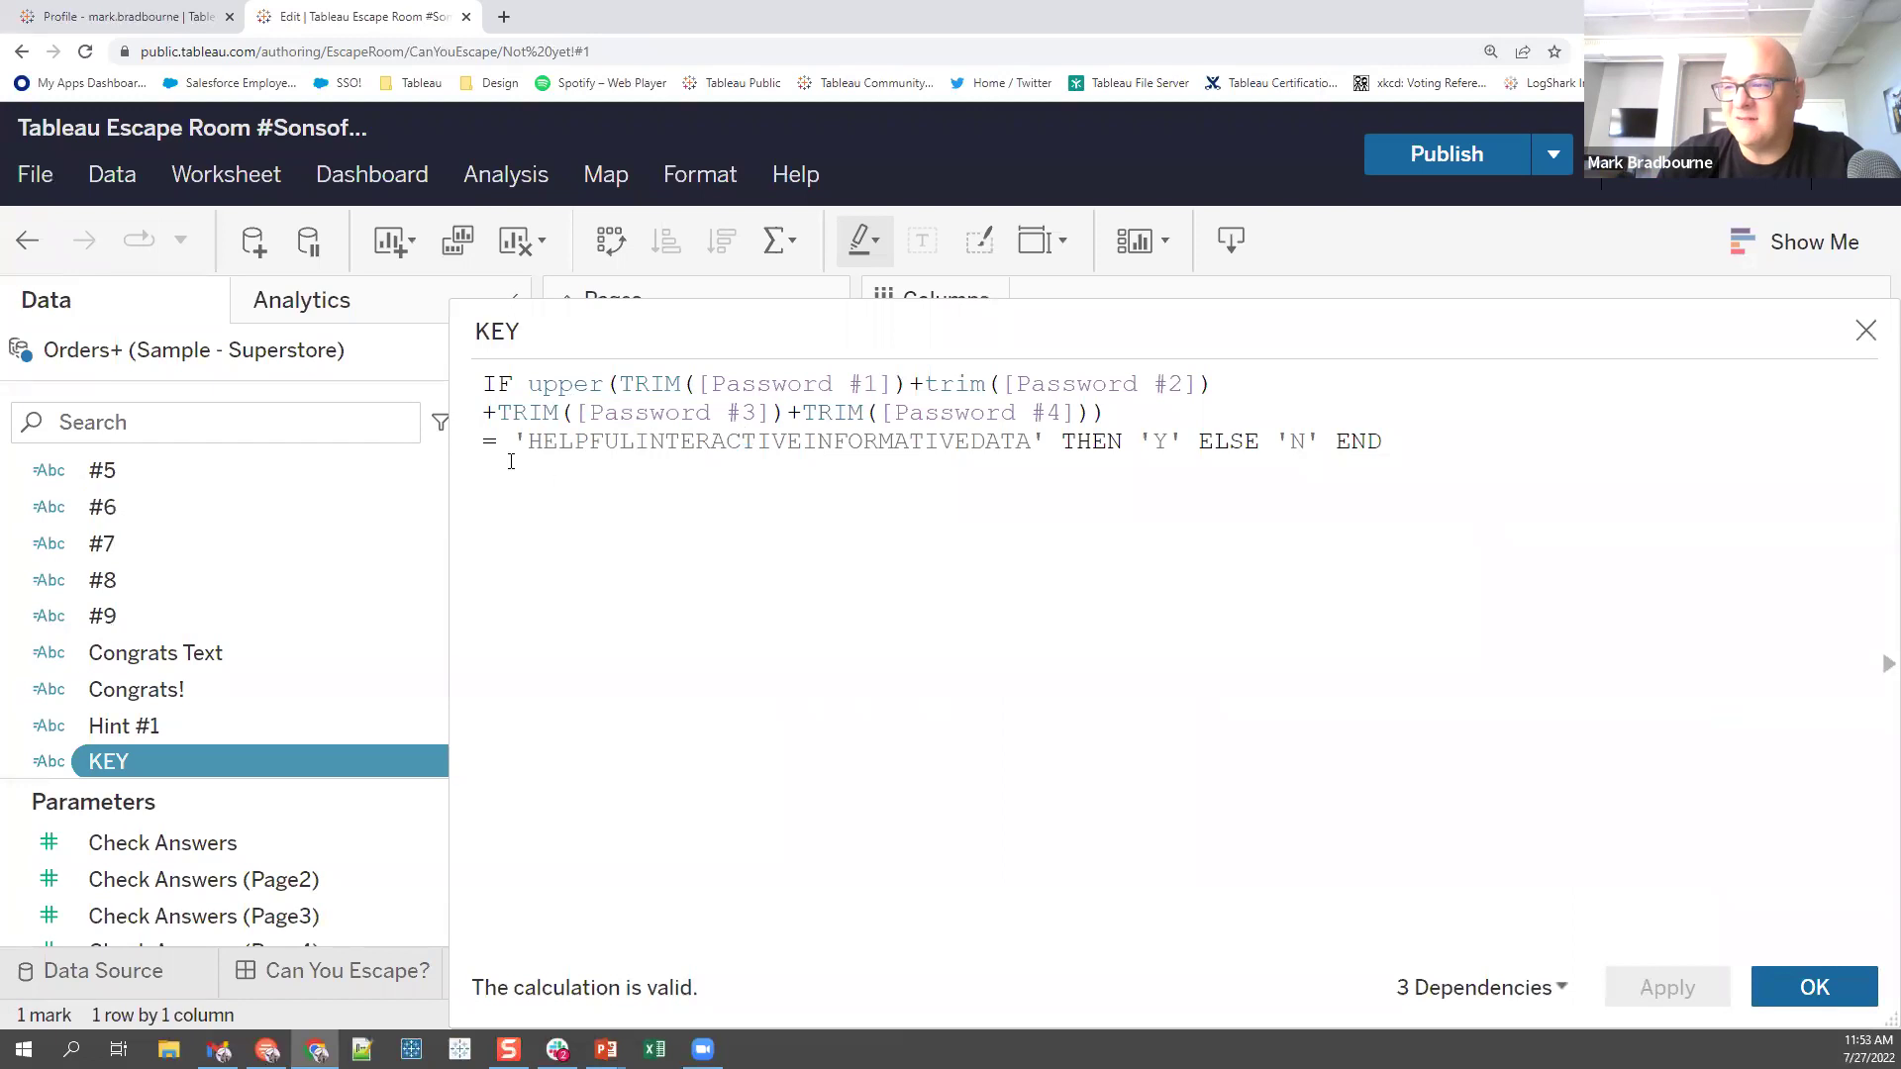
# - Examine the KEY formula's password comparison and its Y/N result, close the editor and reduce the page zoom one level
pyautogui.moveTo(535, 450); pyautogui.dragTo(1382, 448)
pyautogui.click(1182, 586)
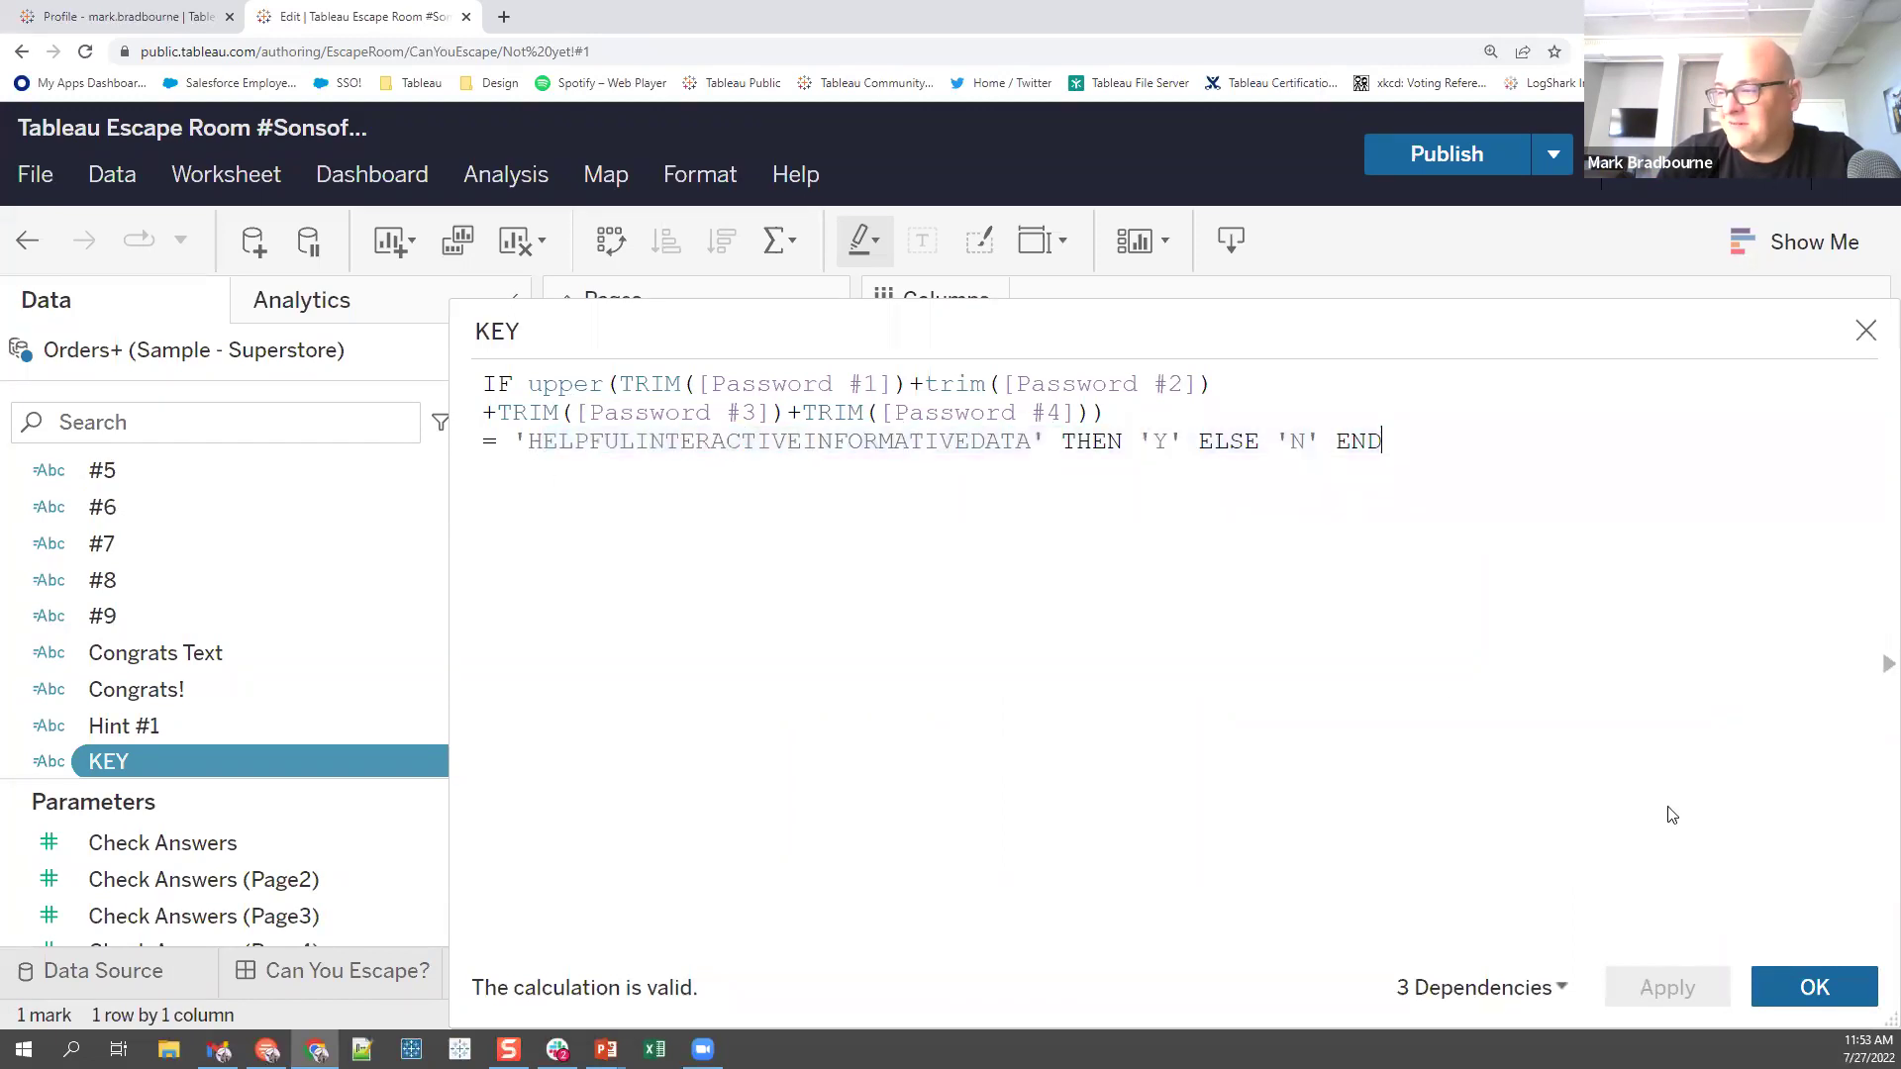
pyautogui.click(1790, 988)
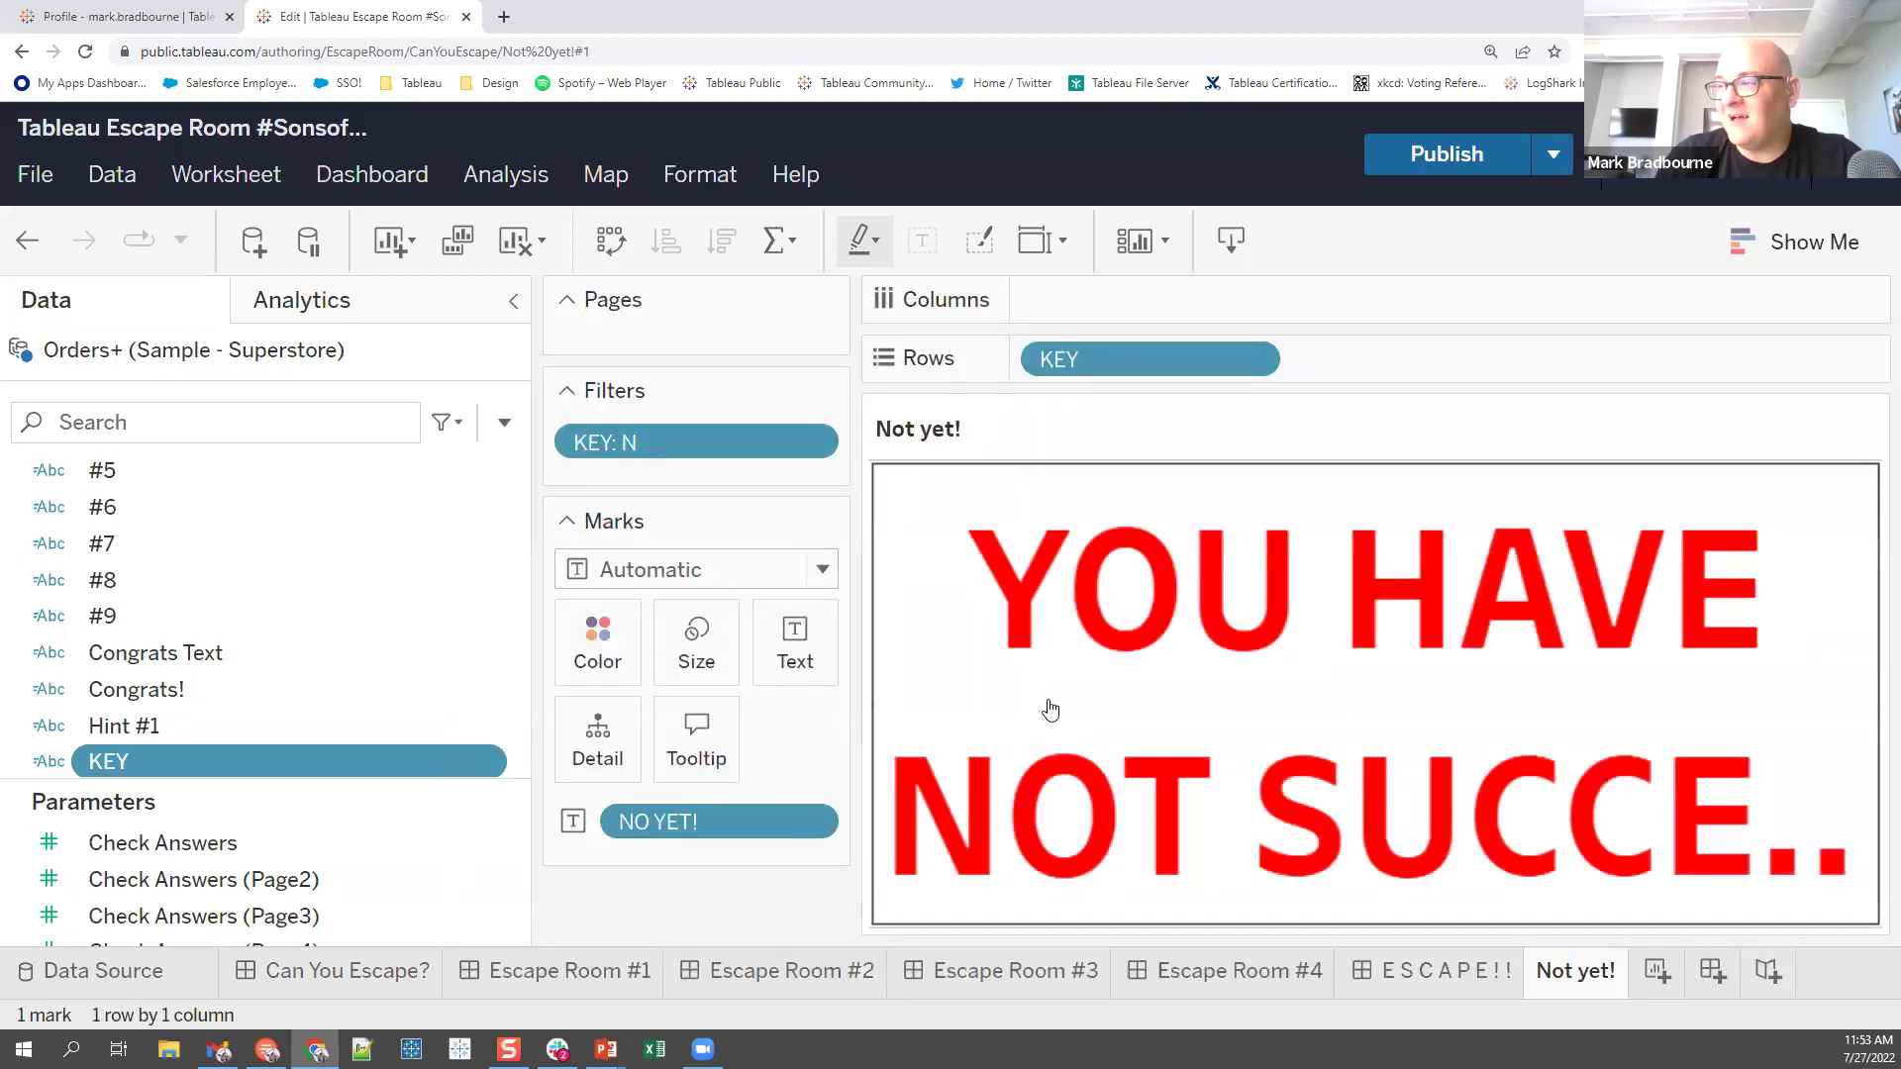
pyautogui.hotkey('ctrl', '-')
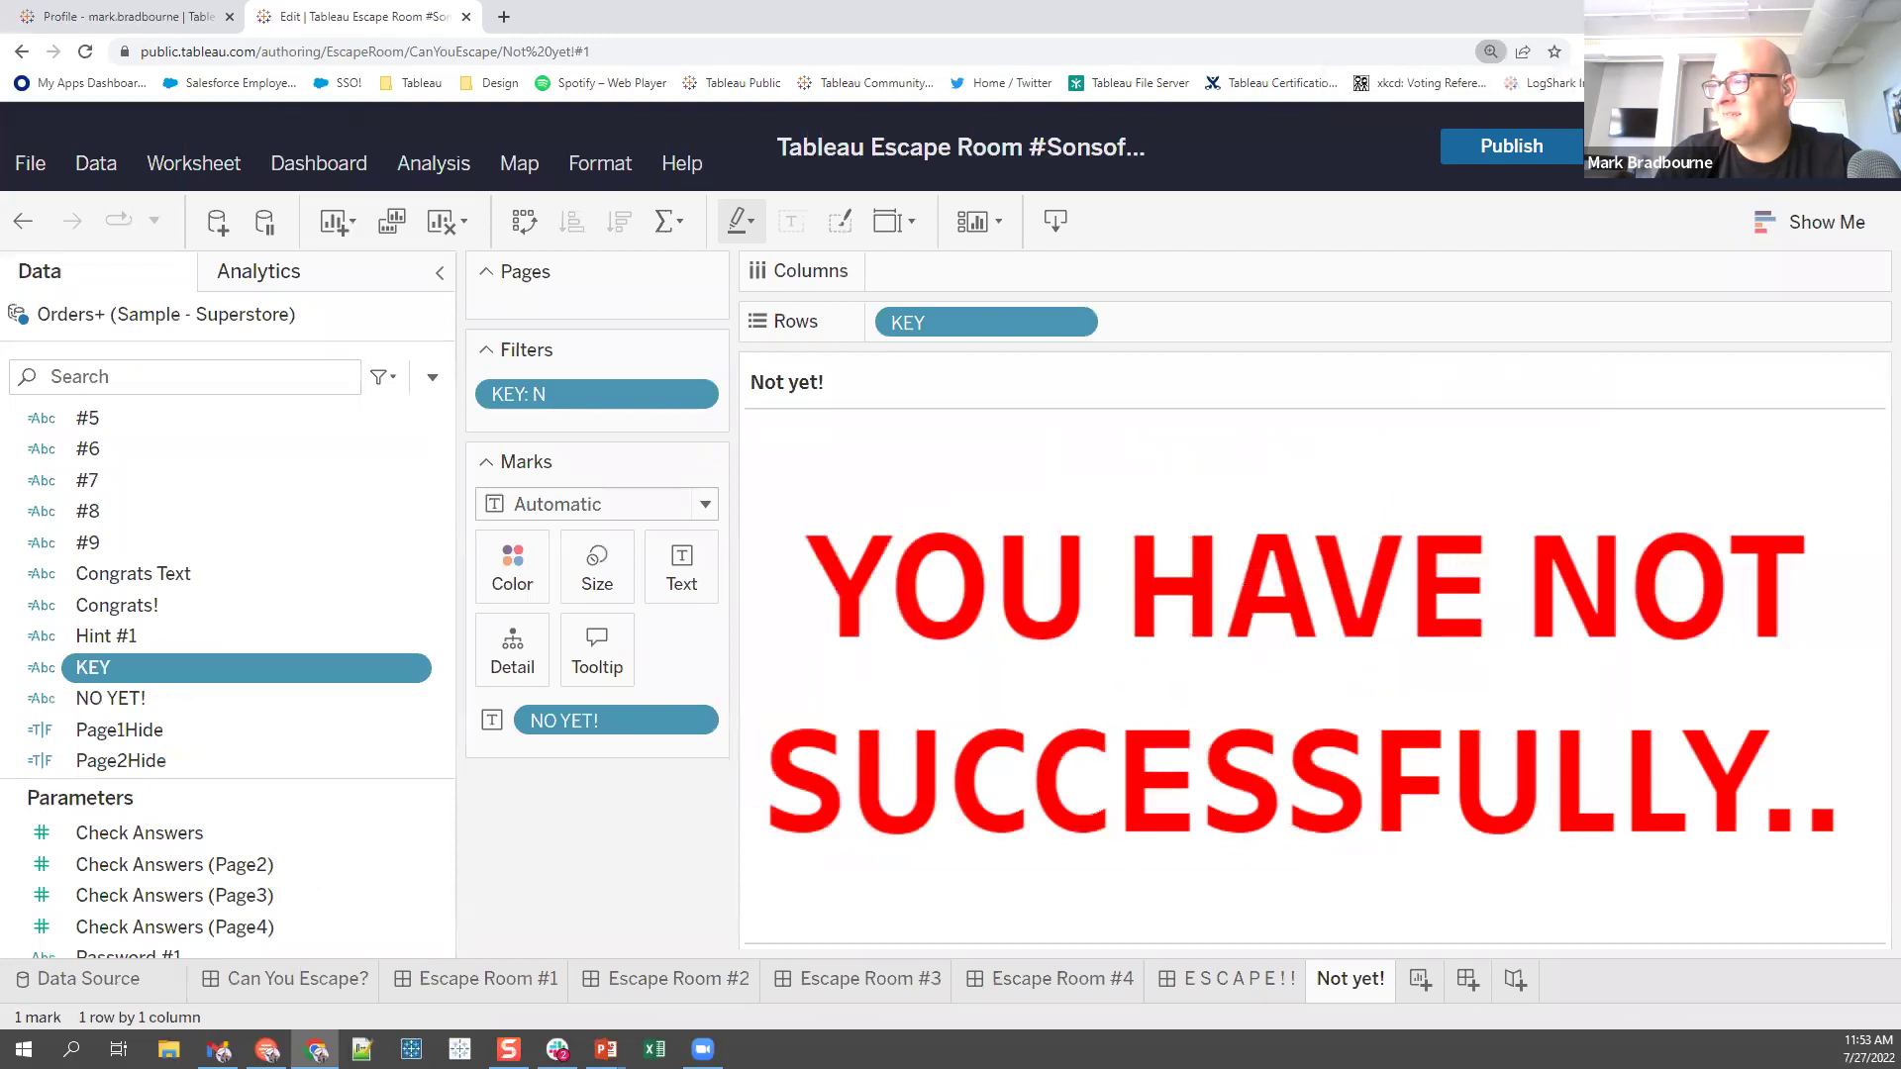
# - Reduce the page zoom several levels until the Not yet! worksheet's whole message fits in view
pyautogui.click(1882, 52)
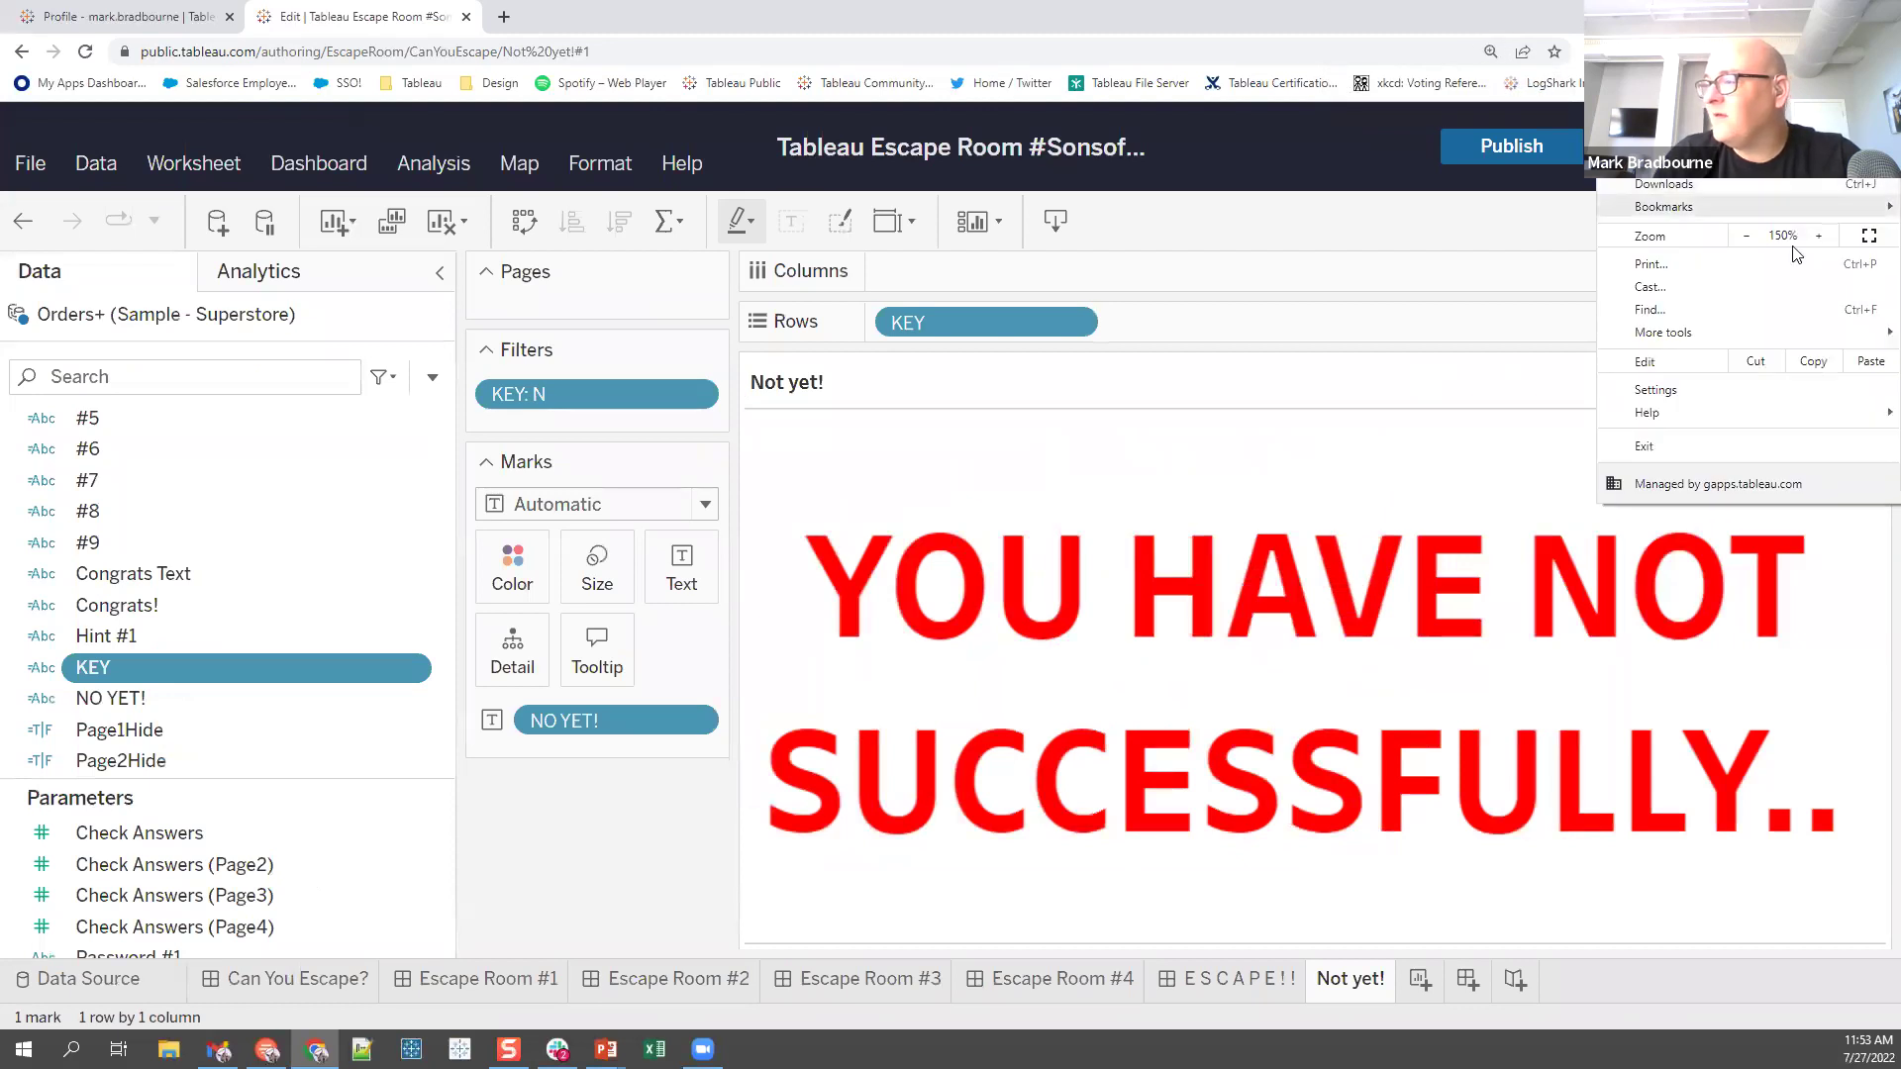
pyautogui.click(1748, 235)
pyautogui.click(1747, 236)
pyautogui.click(1747, 236)
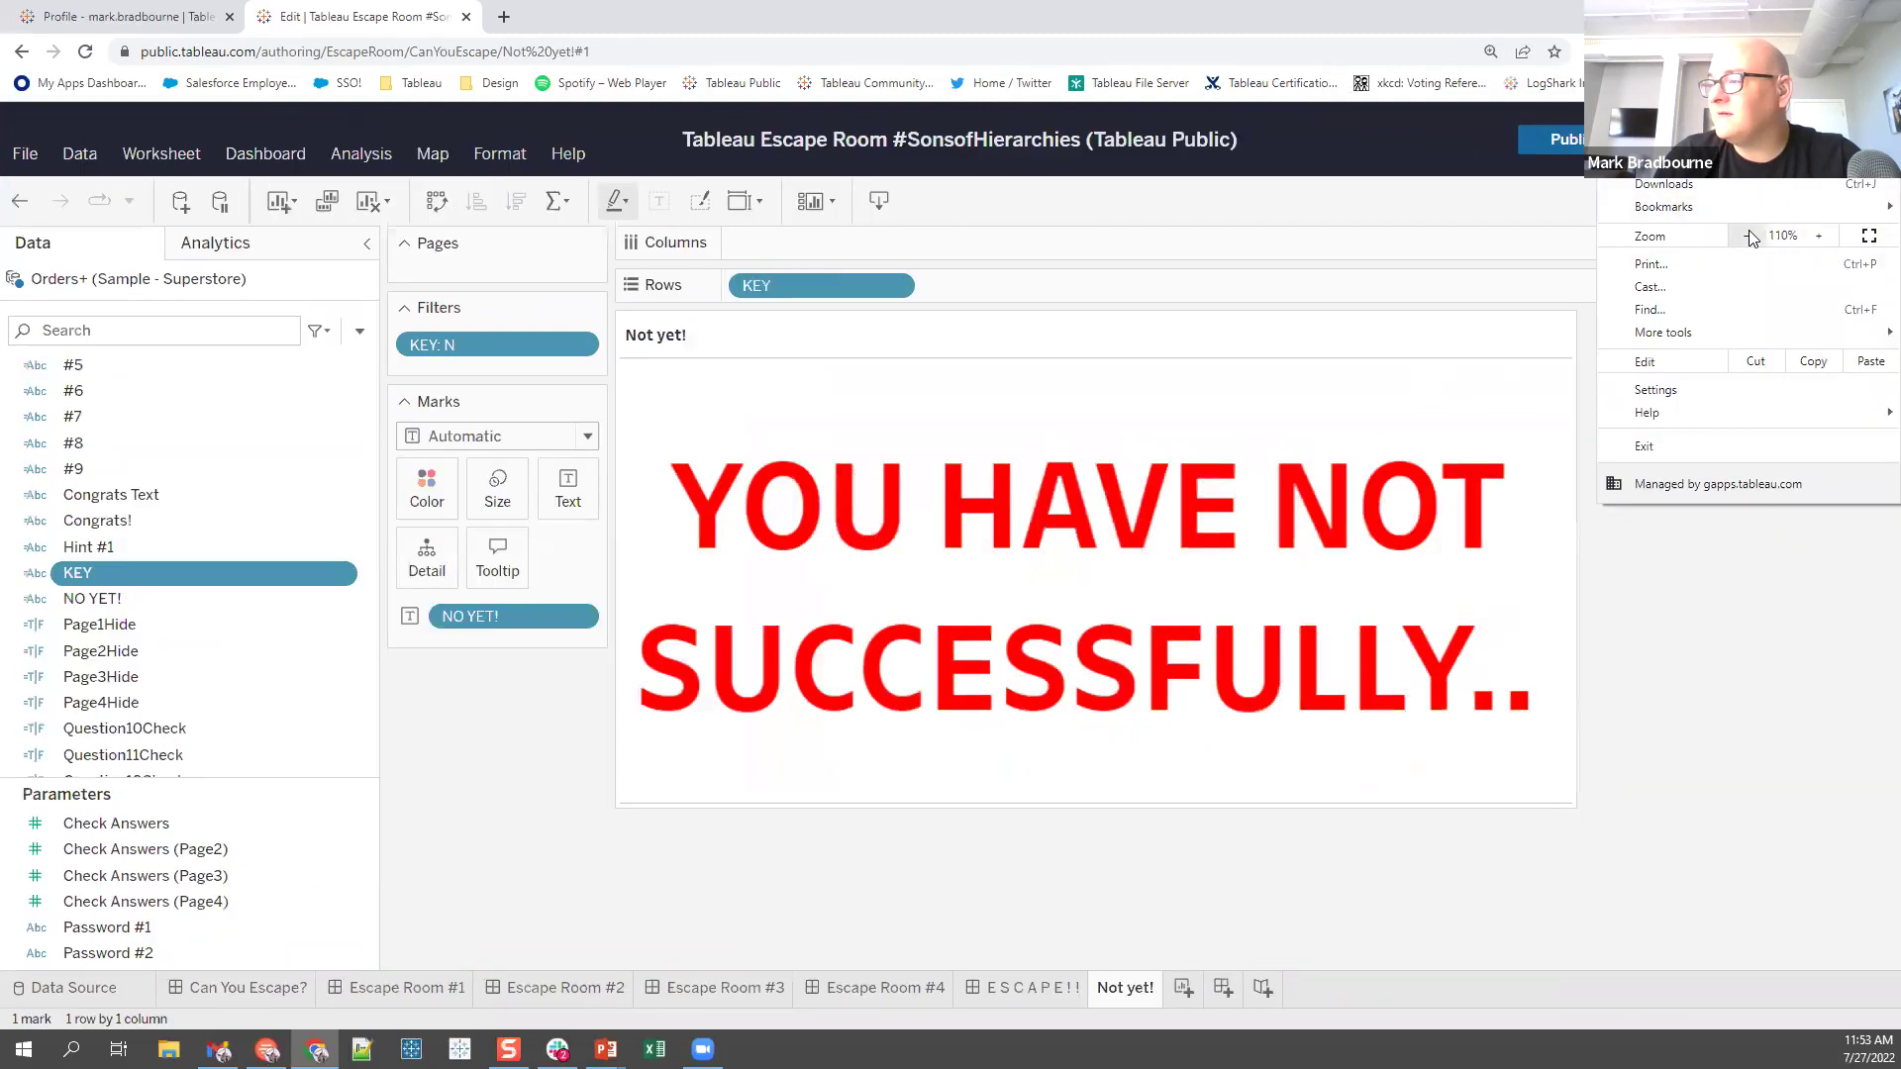
pyautogui.click(202, 457)
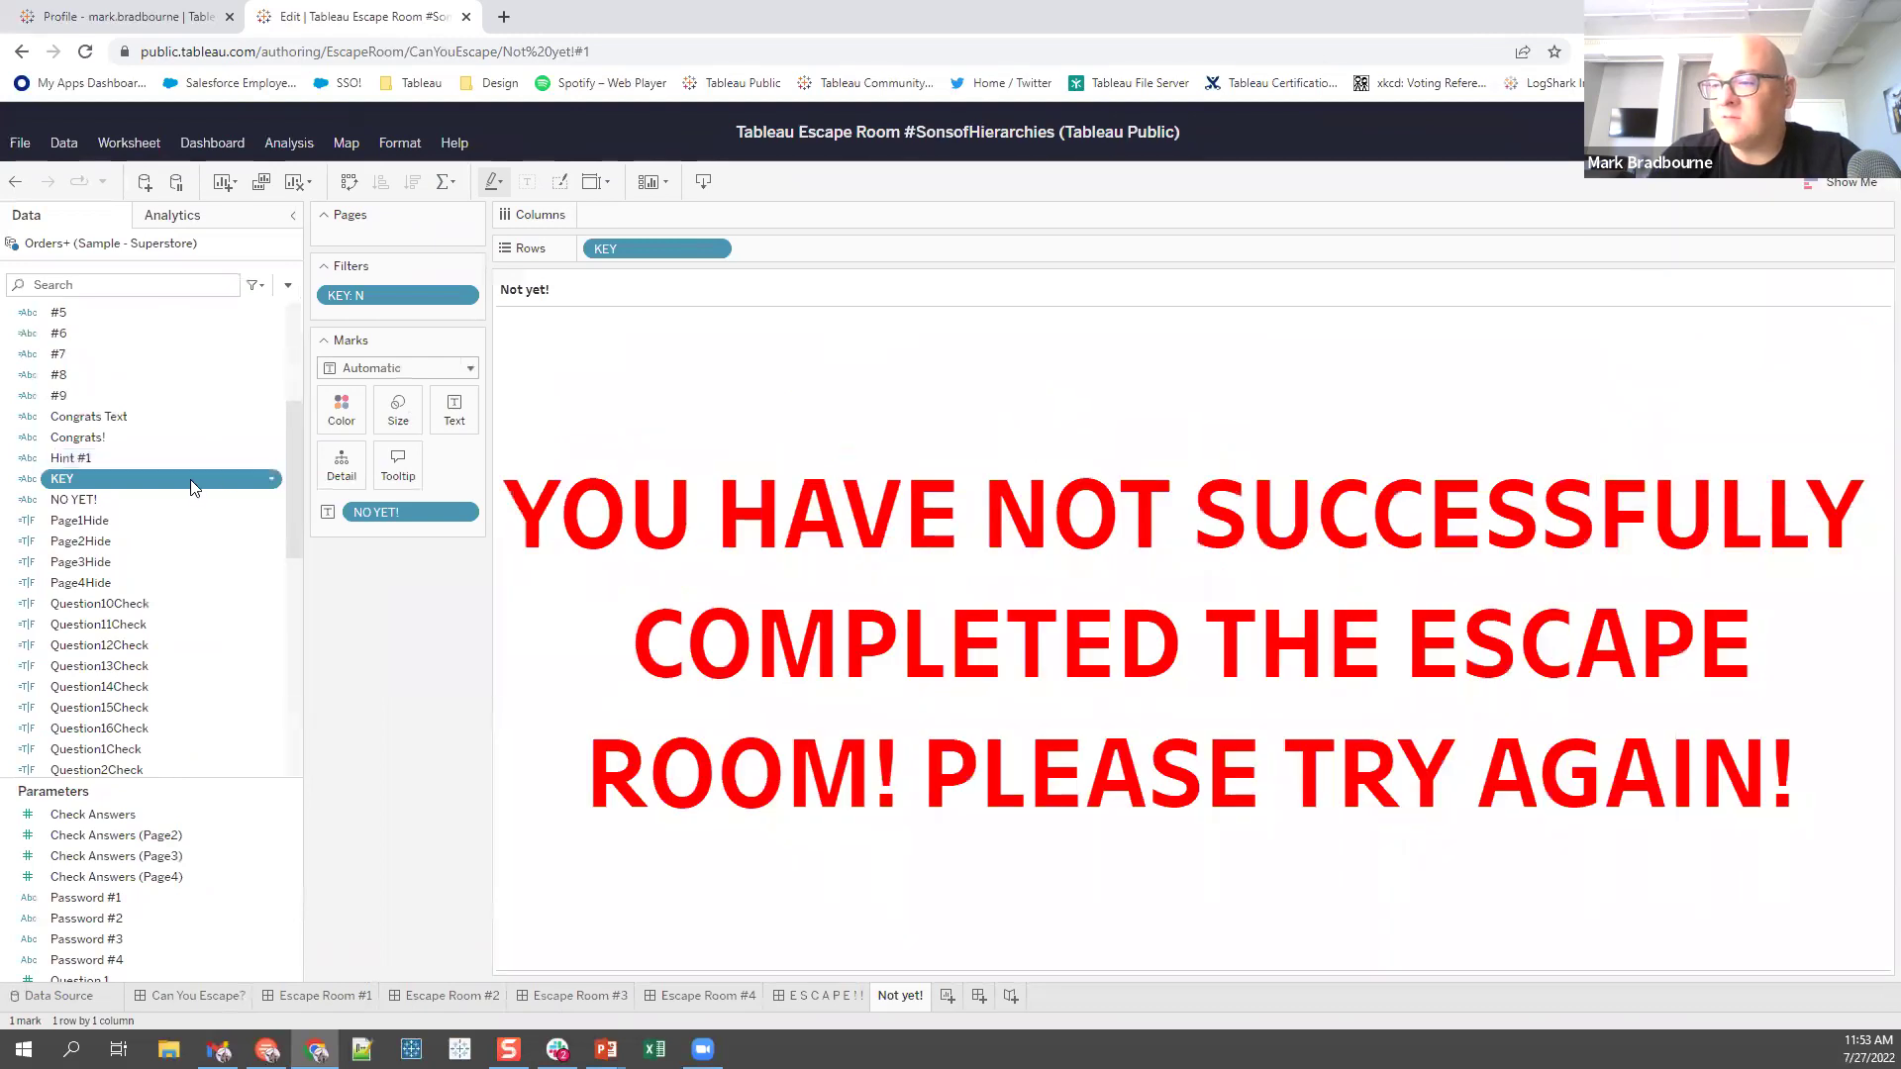
# - Find the Secret Word Text (1) calculated field, open its formula and enlarge the page zoom one level to read it
pyautogui.scroll(-2, 191, 495)
pyautogui.scroll(-3, 183, 550)
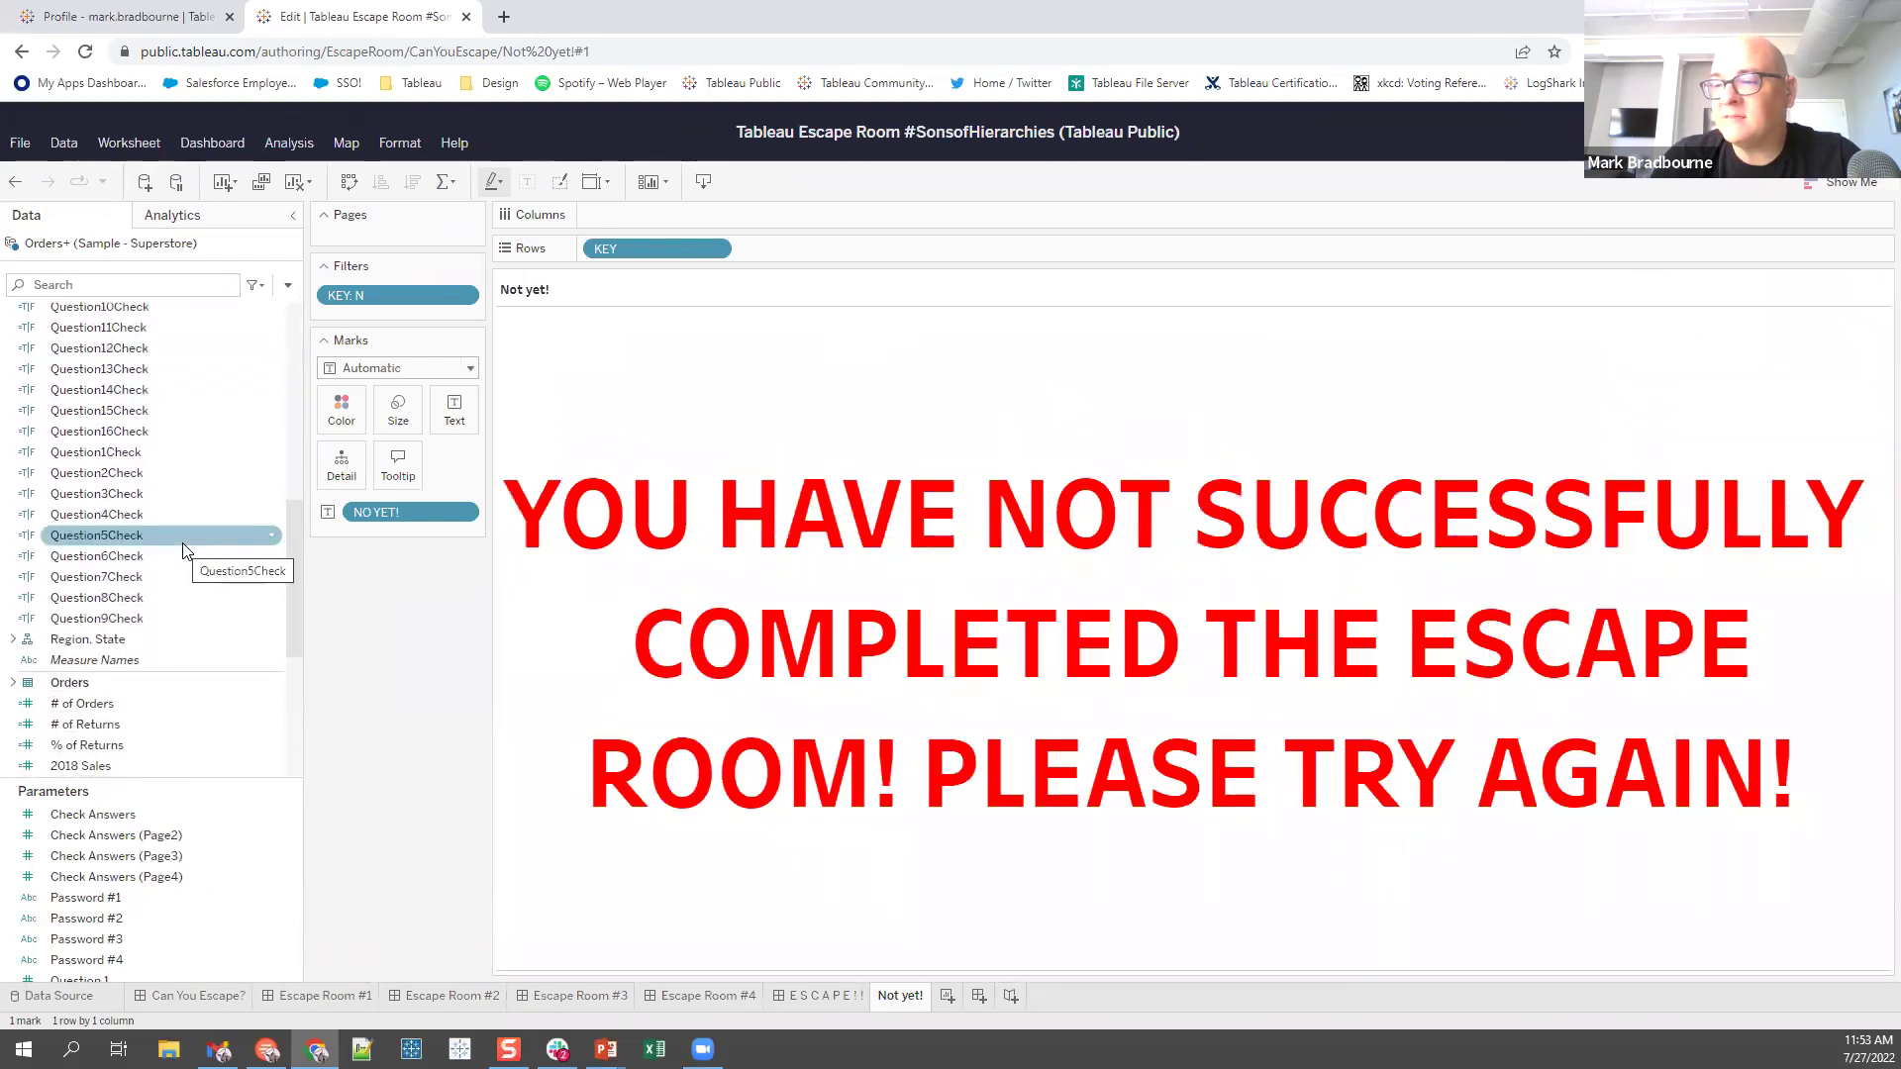
pyautogui.scroll(-5, 137, 622)
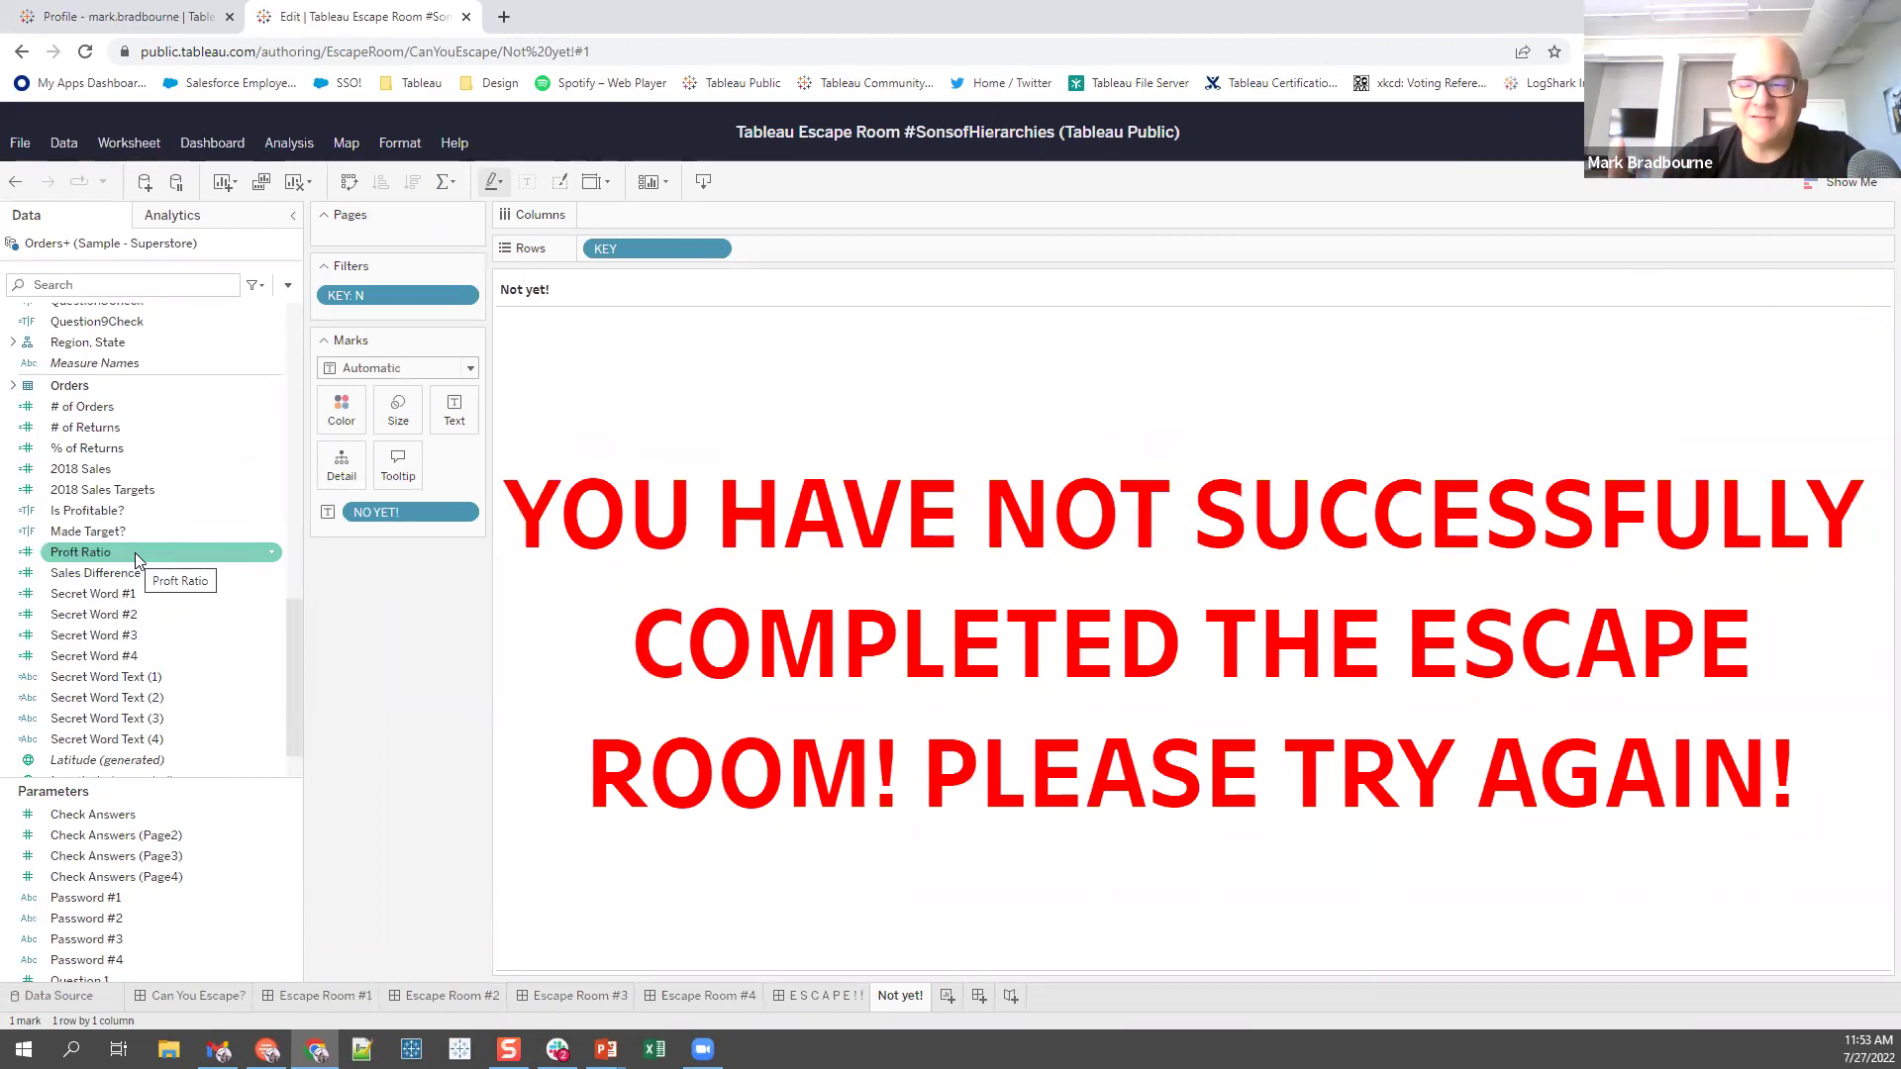
pyautogui.scroll(-2, 159, 644)
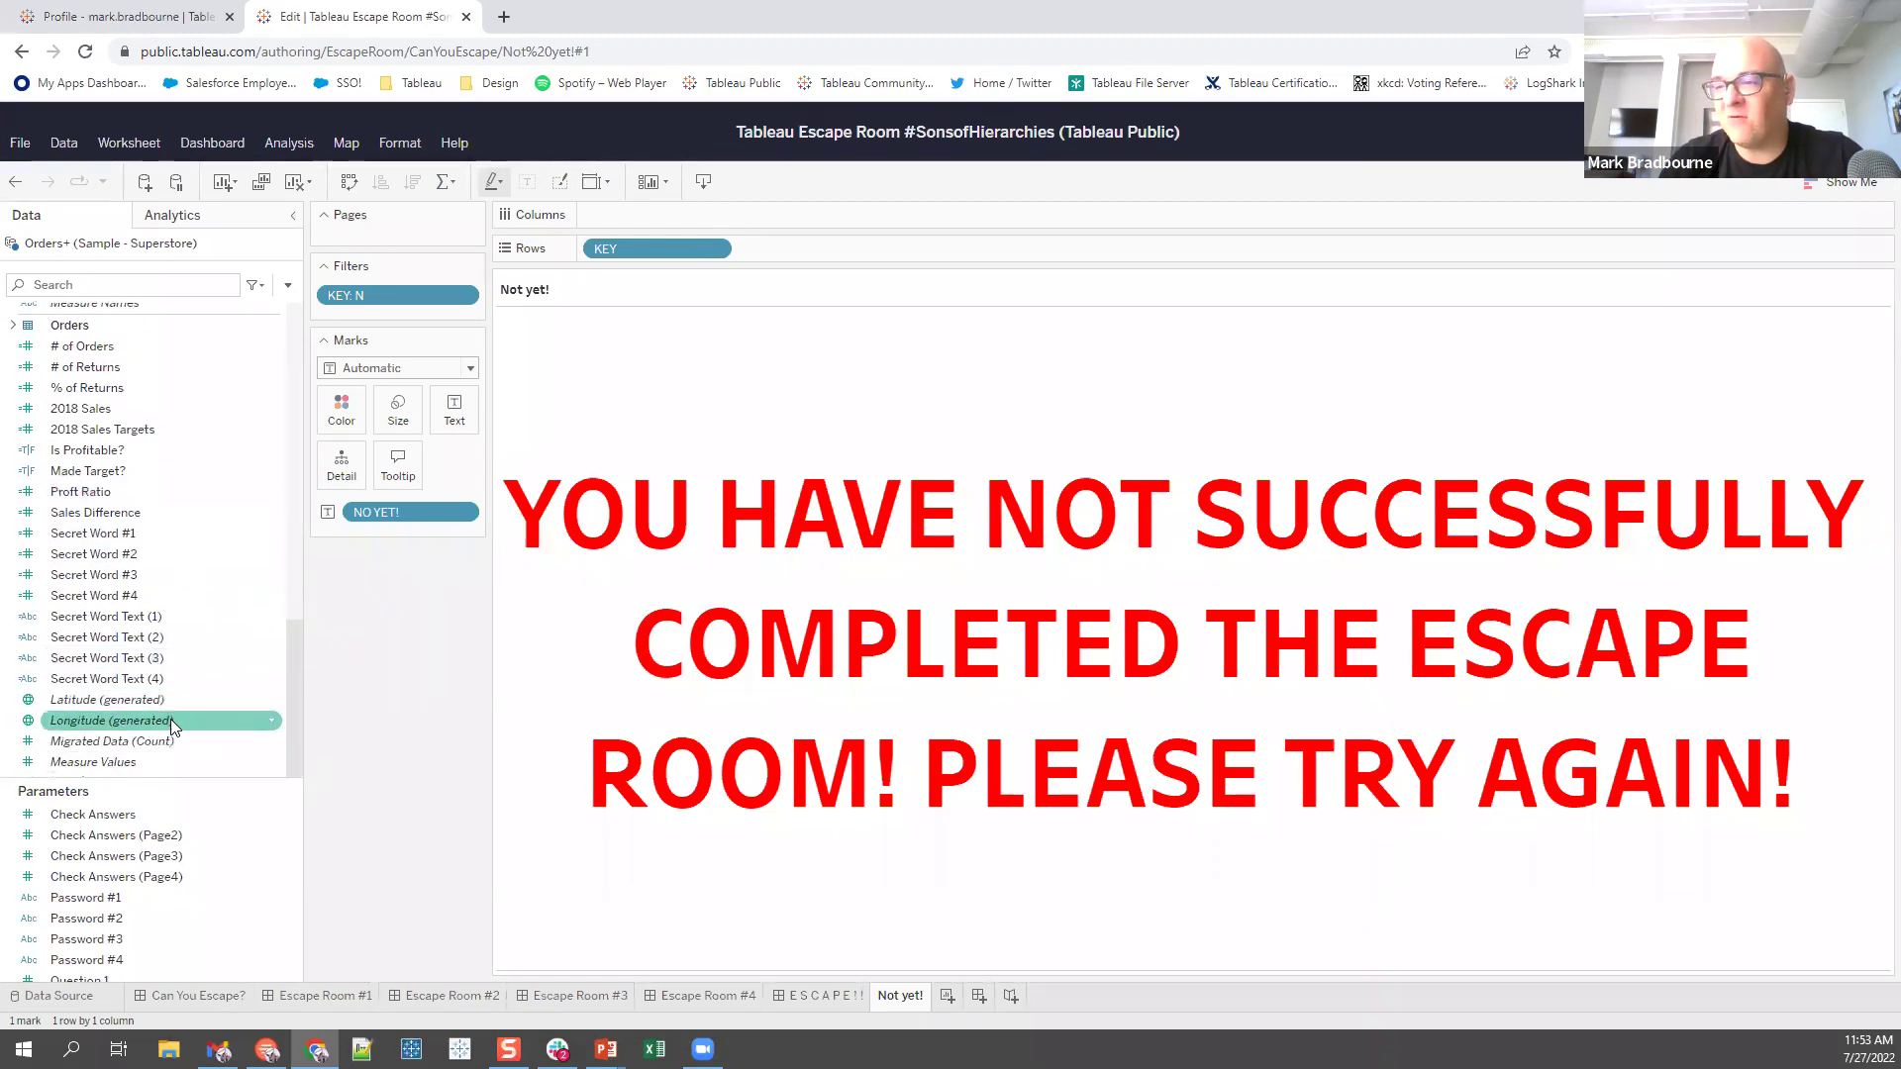
pyautogui.rightClick(174, 615)
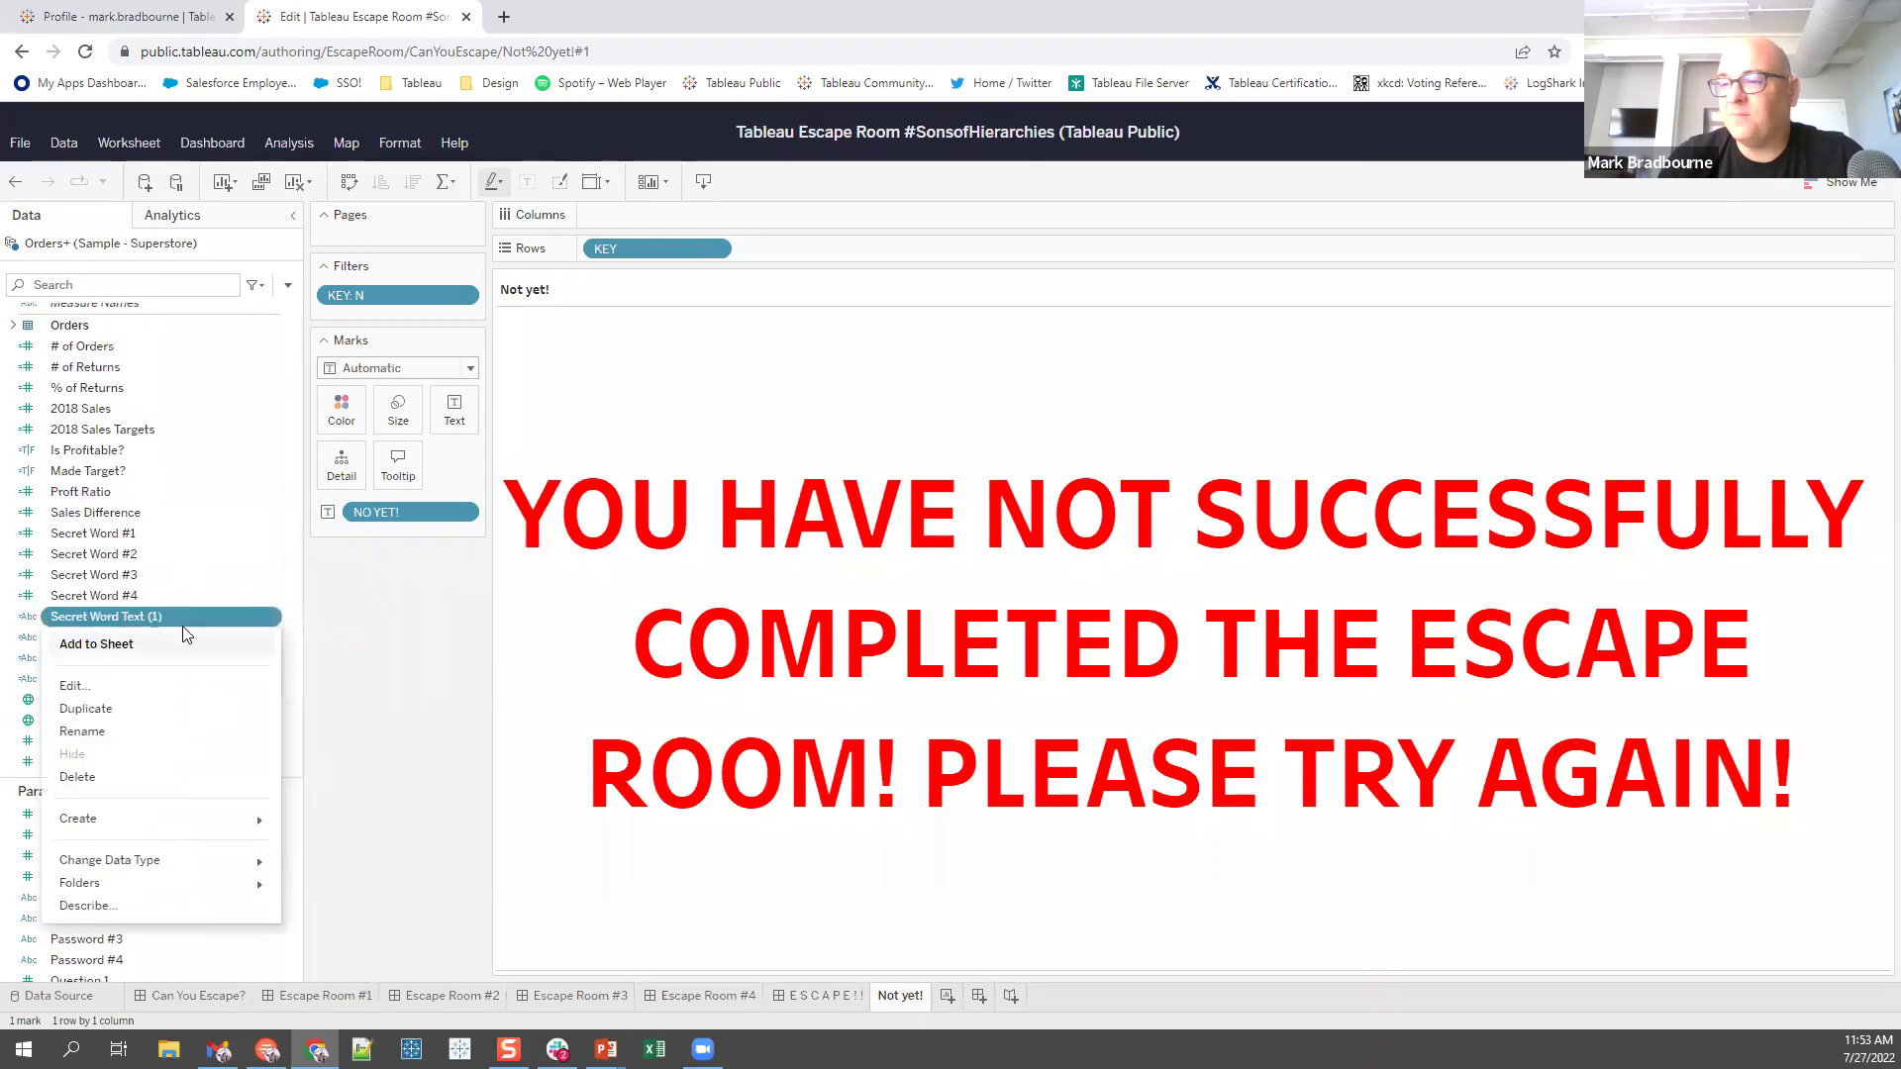
pyautogui.click(186, 686)
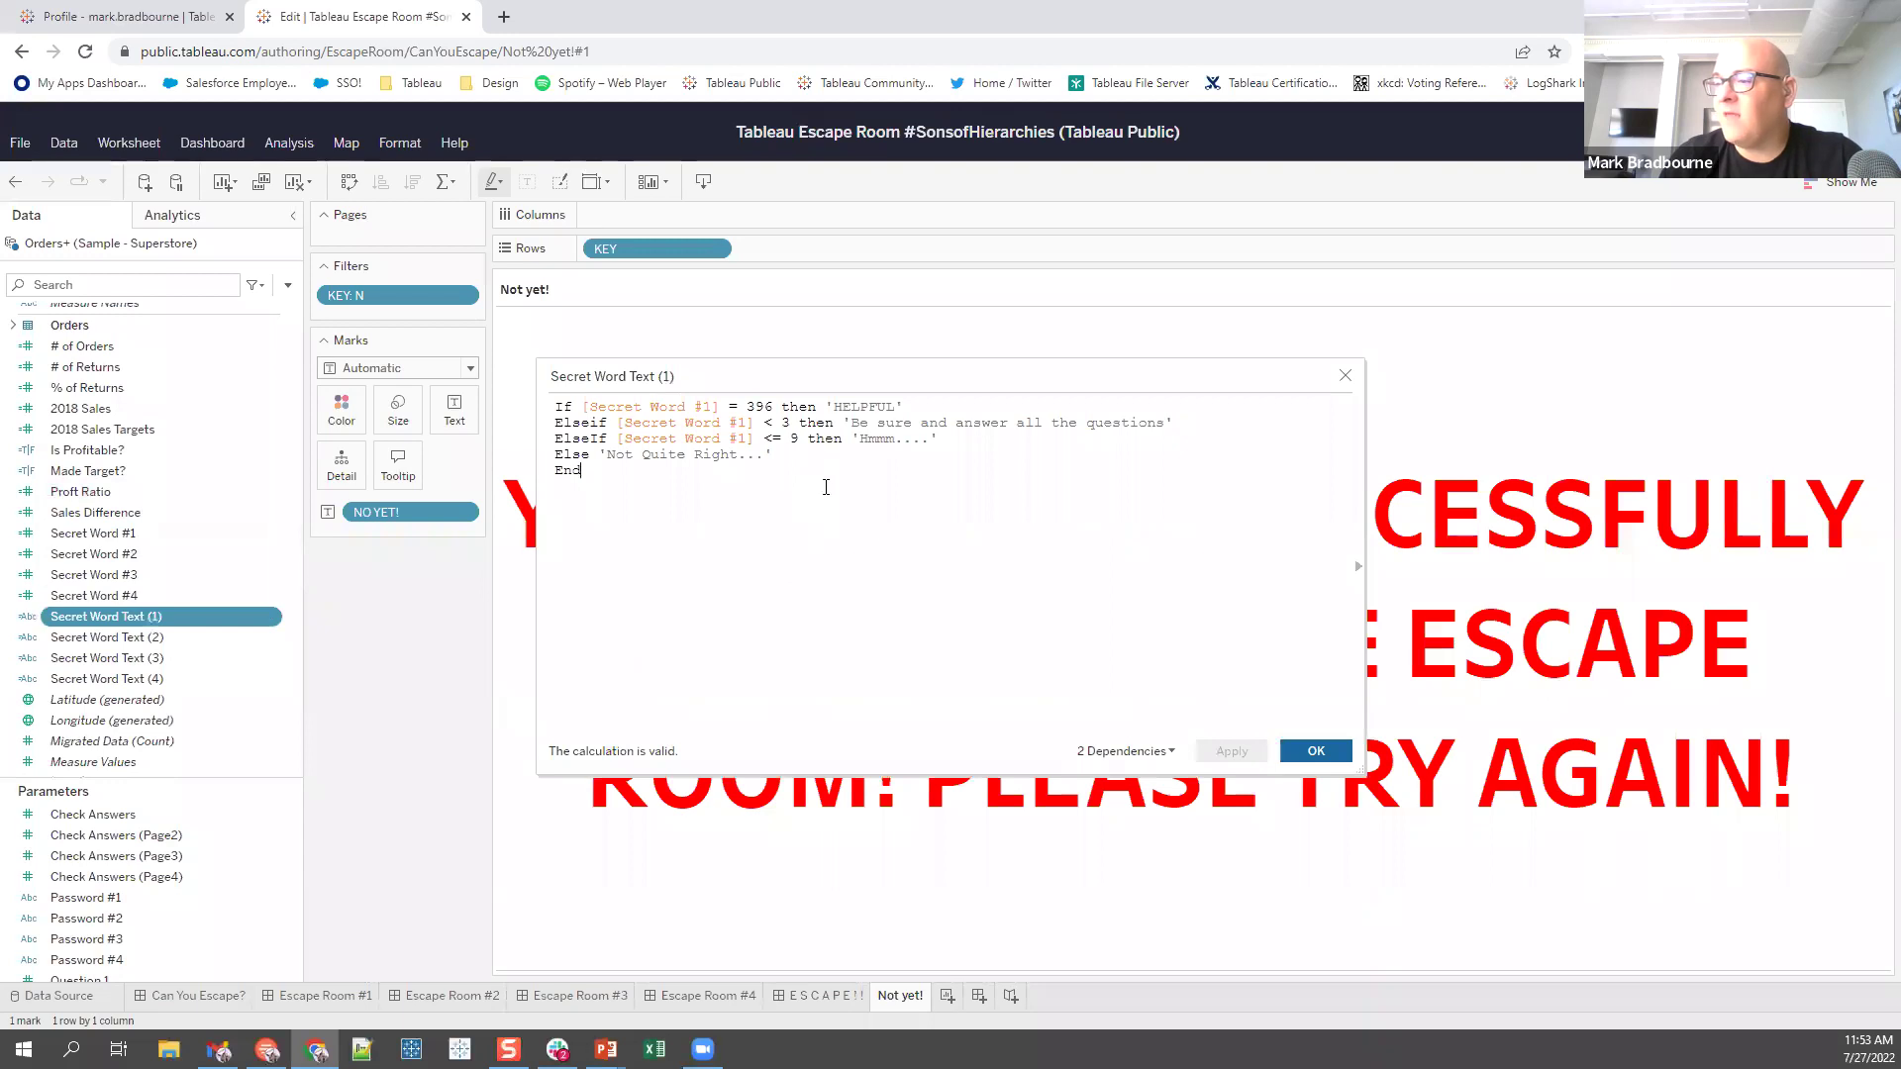
pyautogui.hotkey('ctrl', '+')
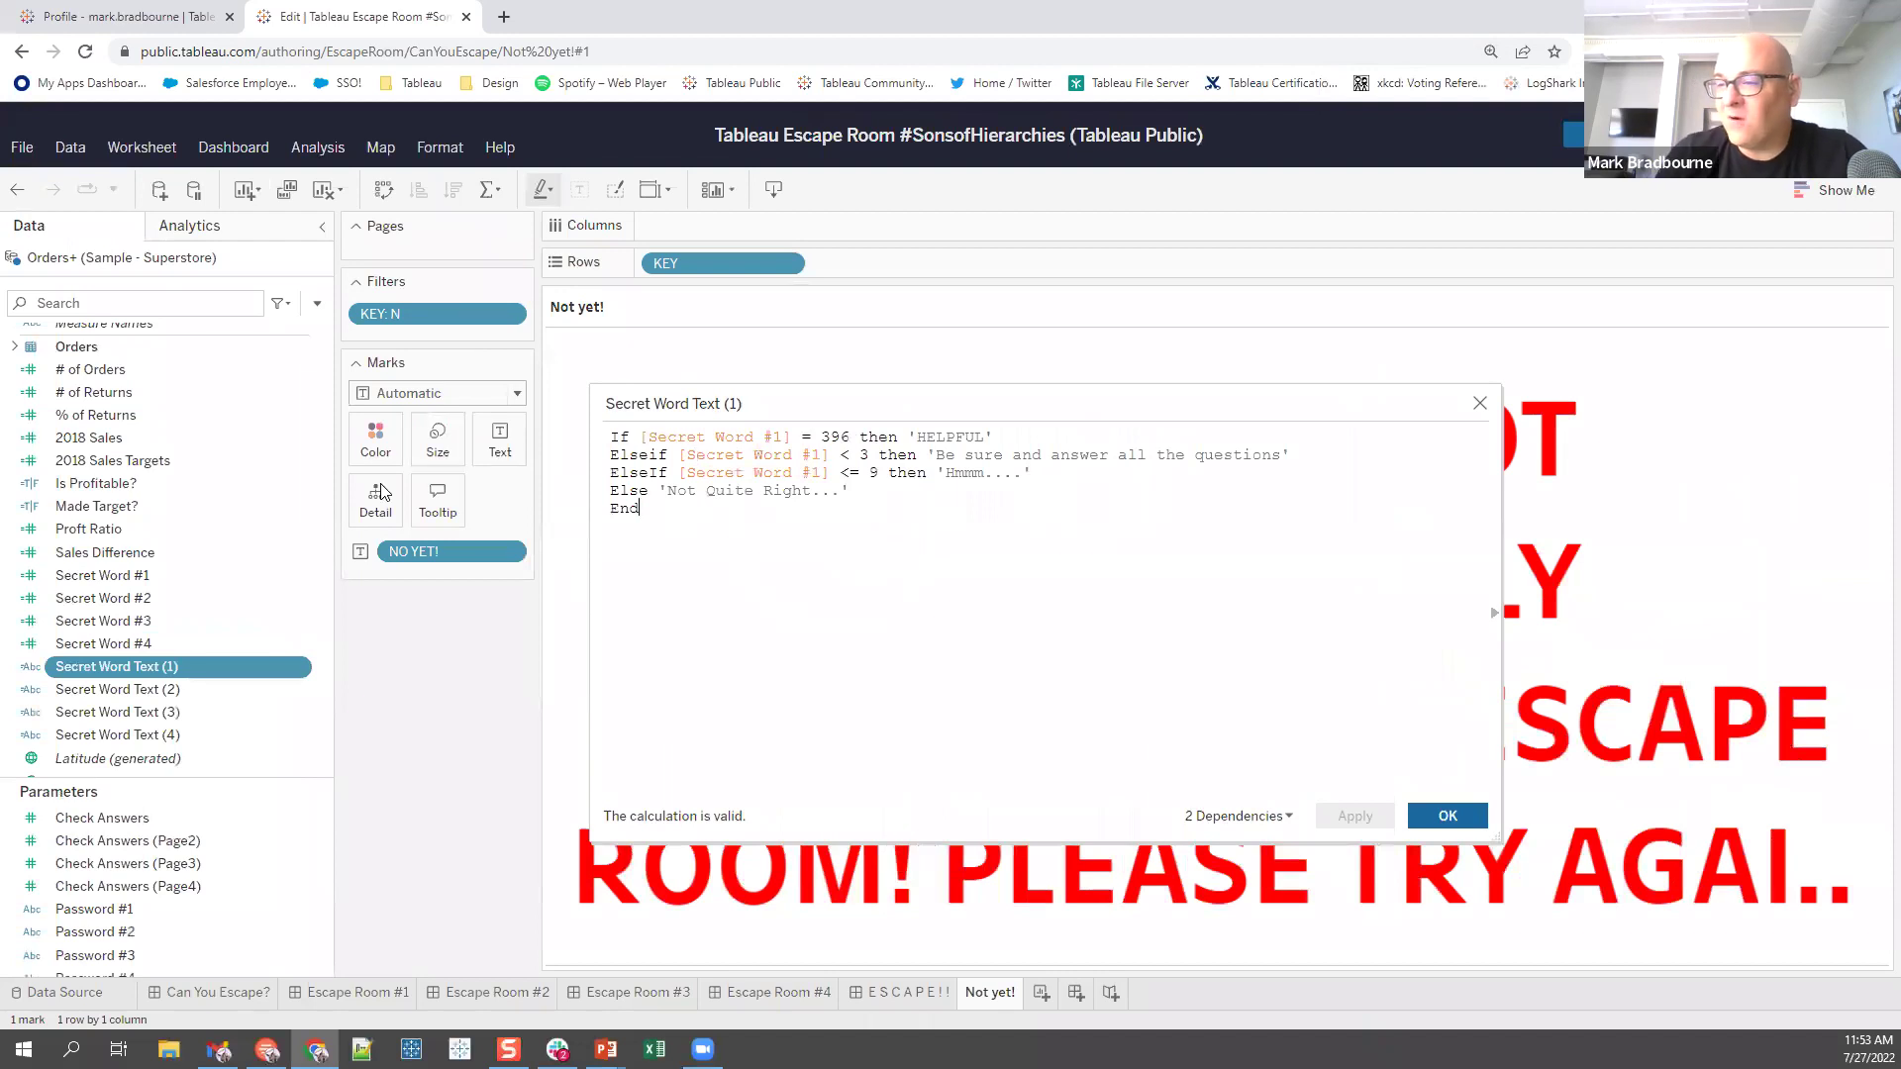
# - Inspect the Secret Word #1 formula that adds up the Question 1 to 4 parameters, and close its editor
pyautogui.rightClick(127, 578)
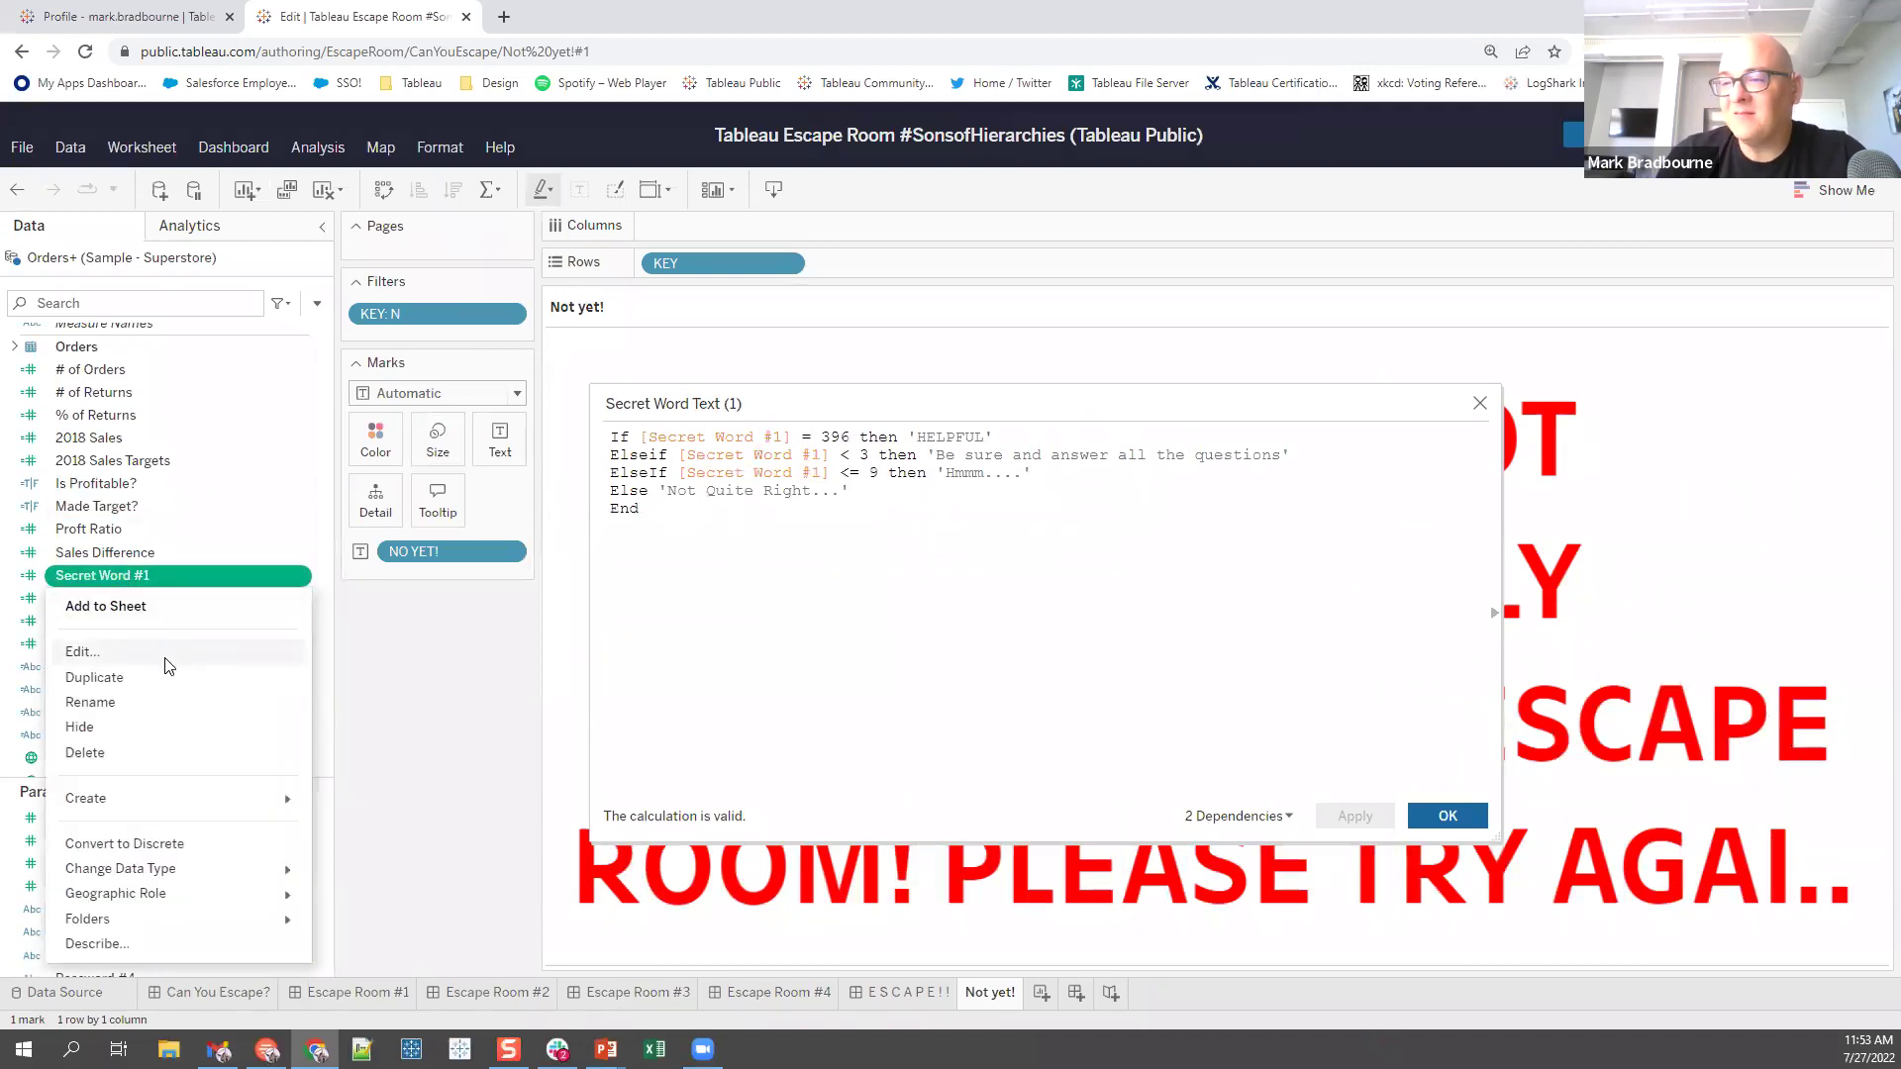
pyautogui.click(83, 652)
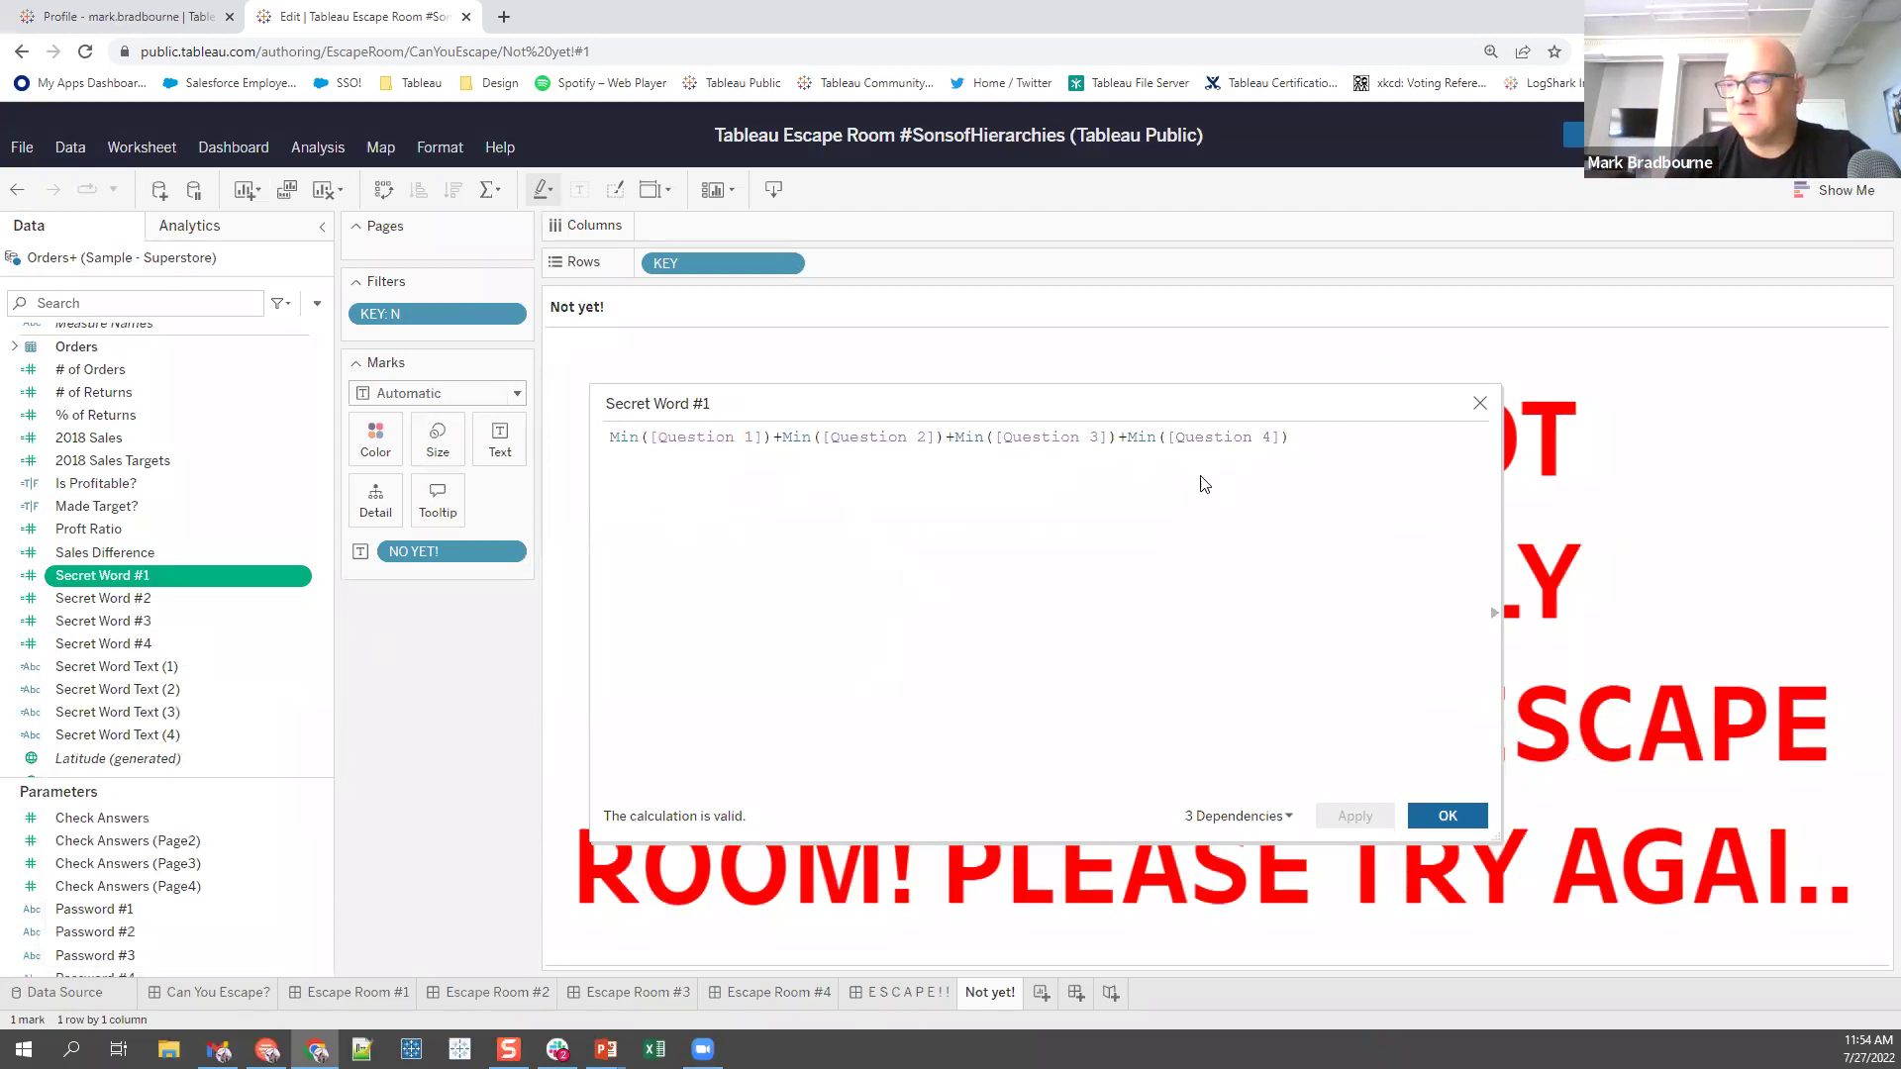
pyautogui.click(1478, 404)
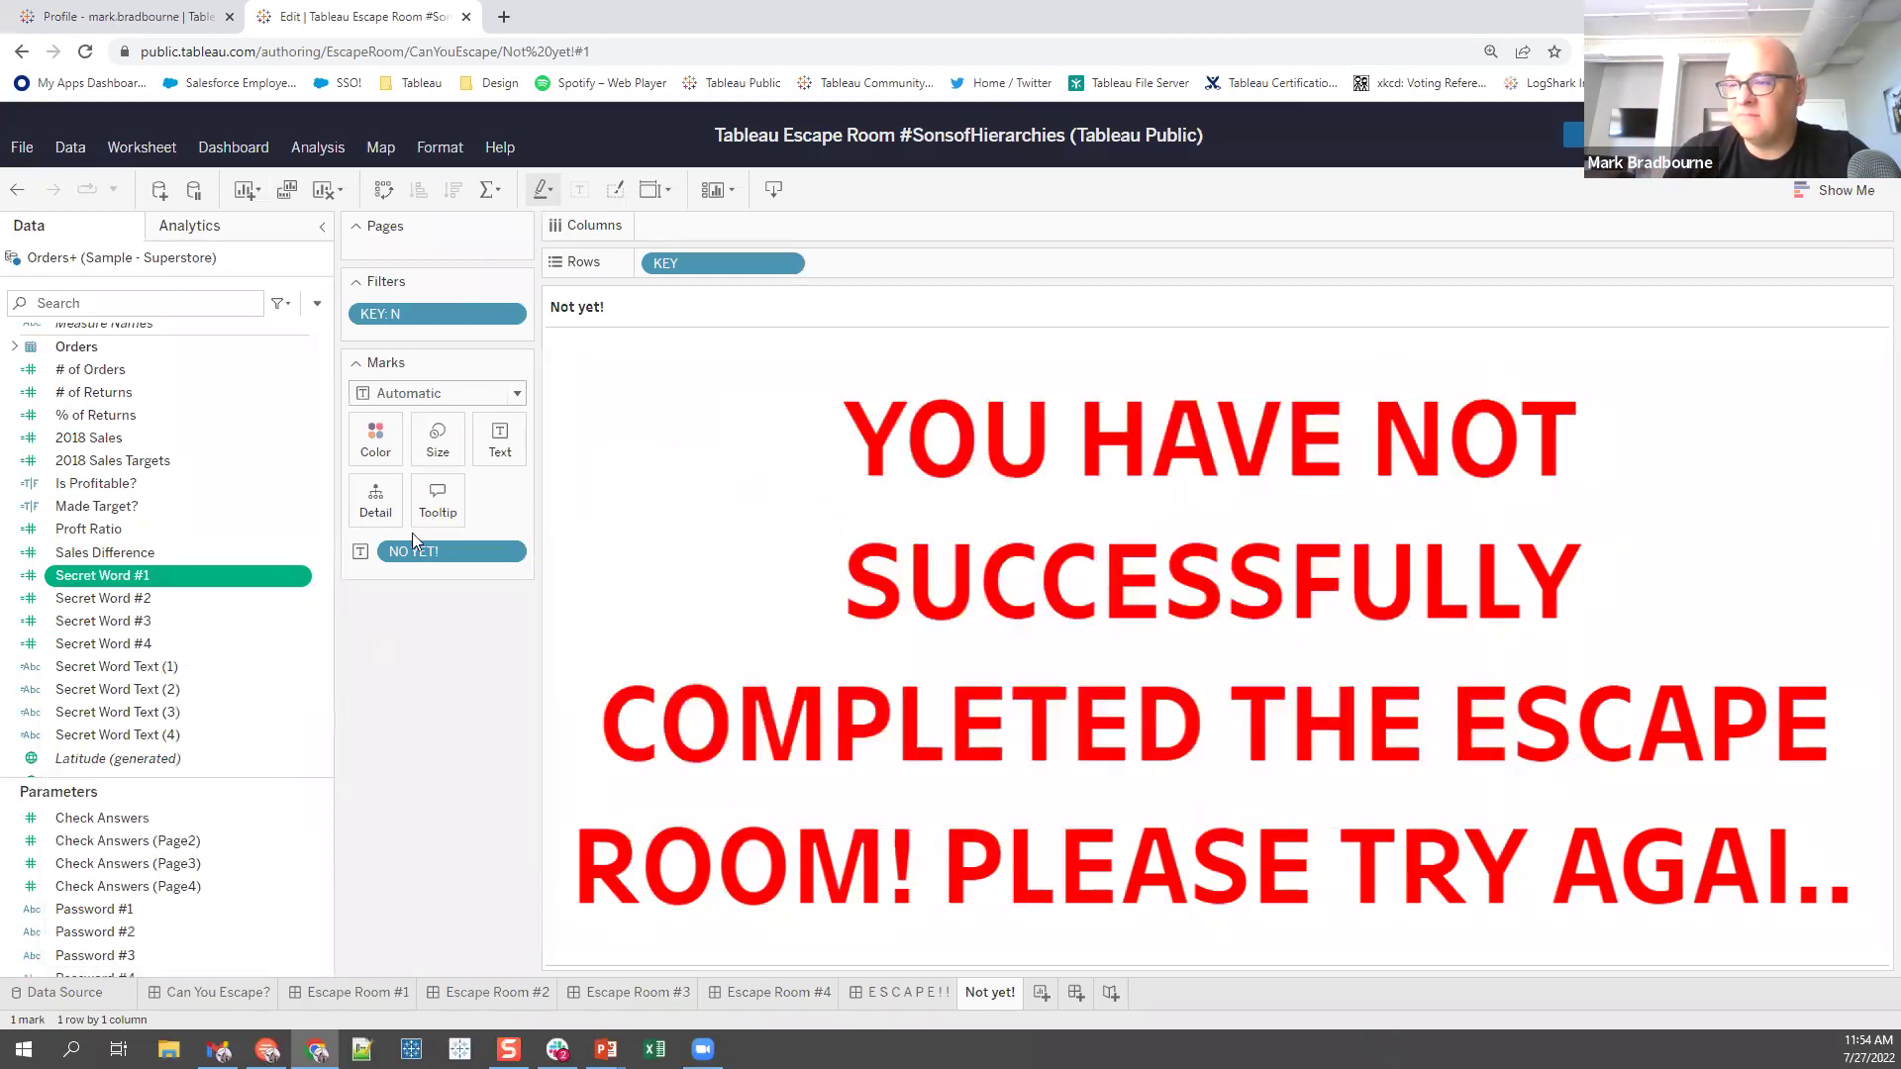
# - Reopen the Secret Word Text (1) formula, highlight its HELPFUL result and the other response messages in turn, and close the editor
pyautogui.rightClick(121, 665)
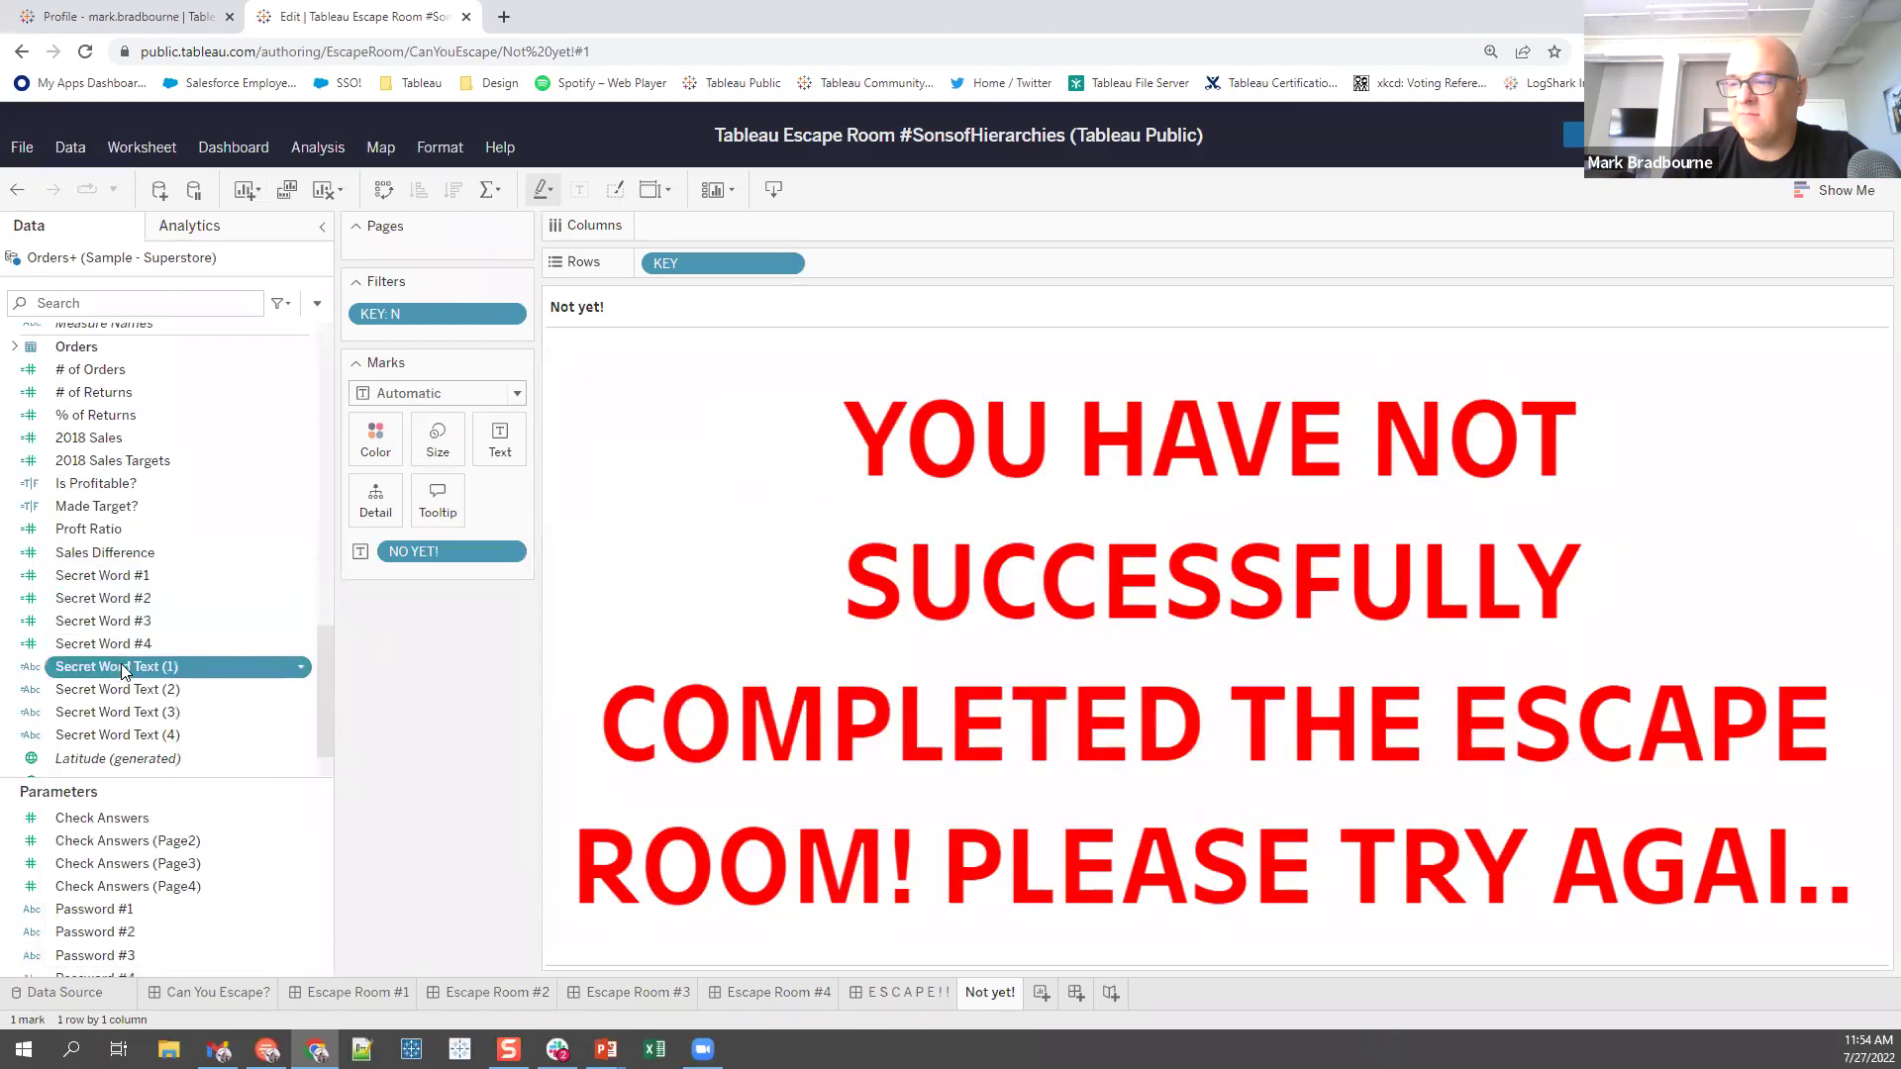
pyautogui.click(132, 743)
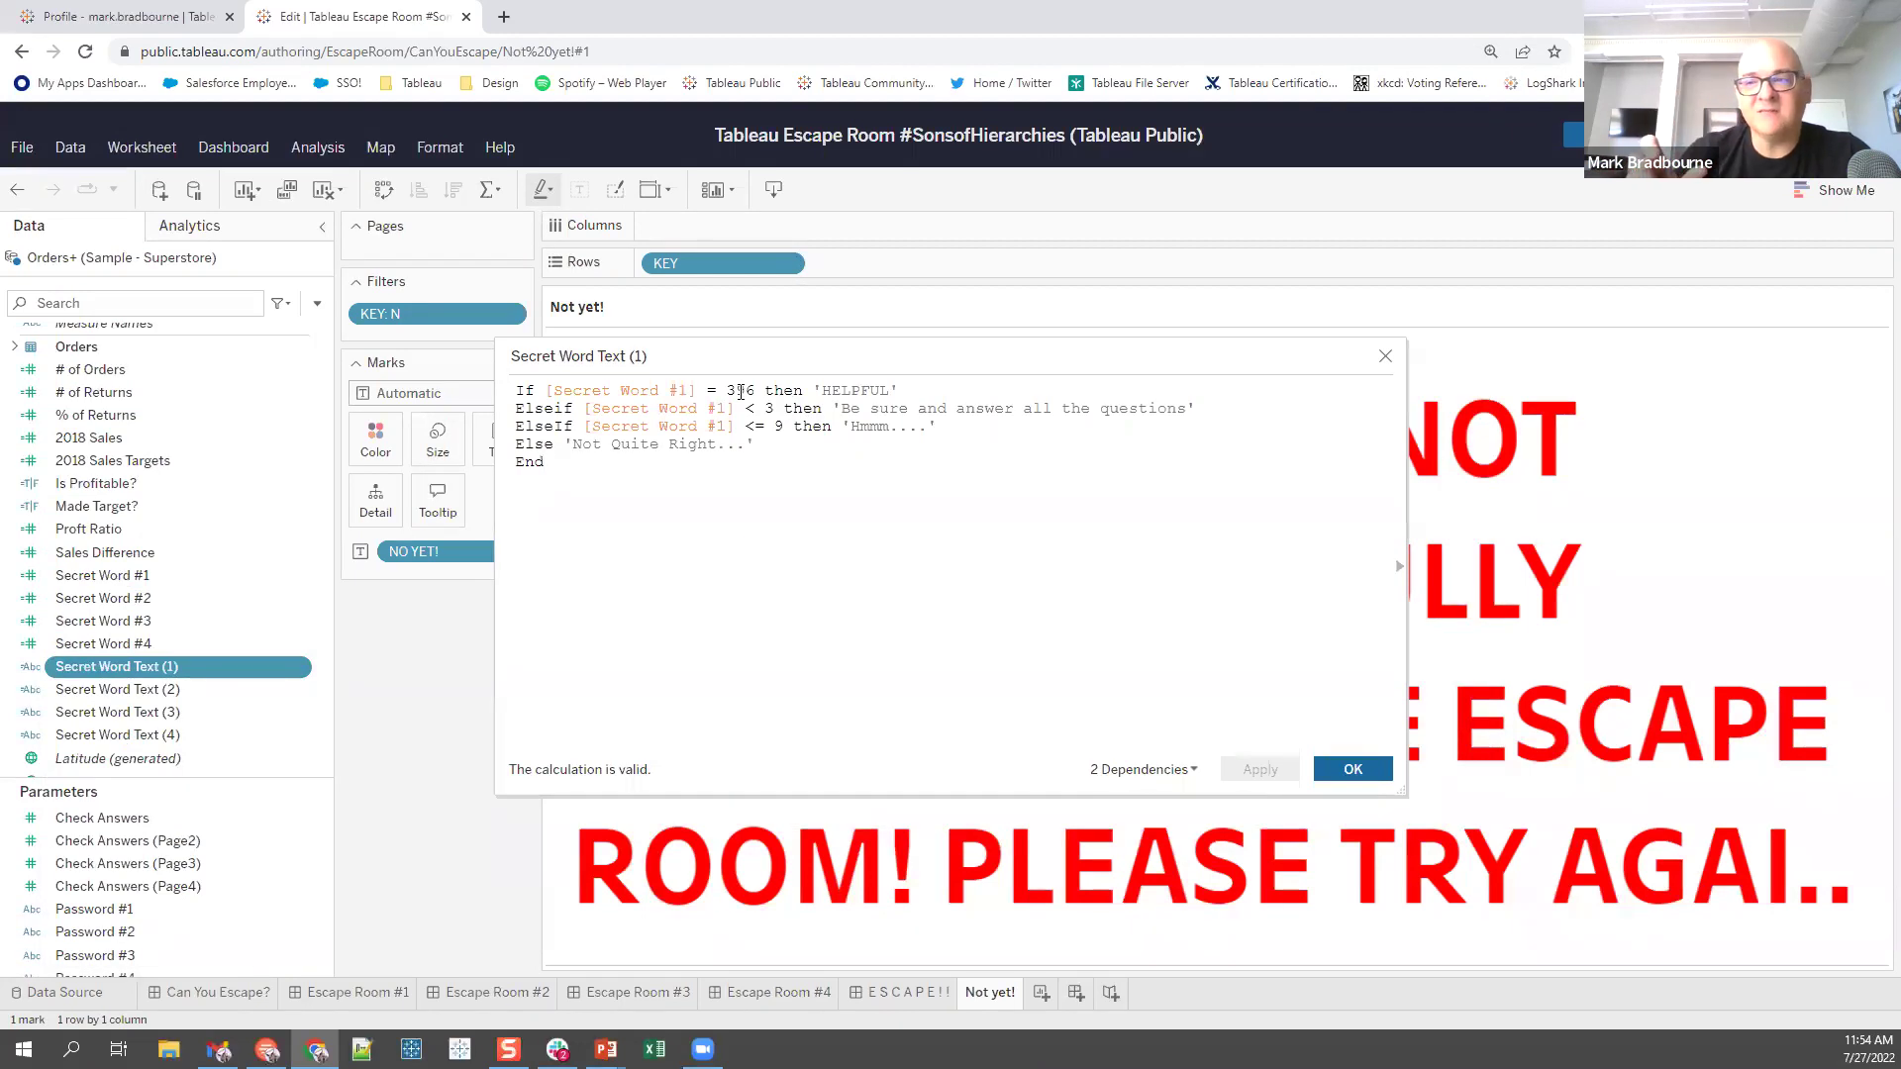
pyautogui.doubleClick(838, 392)
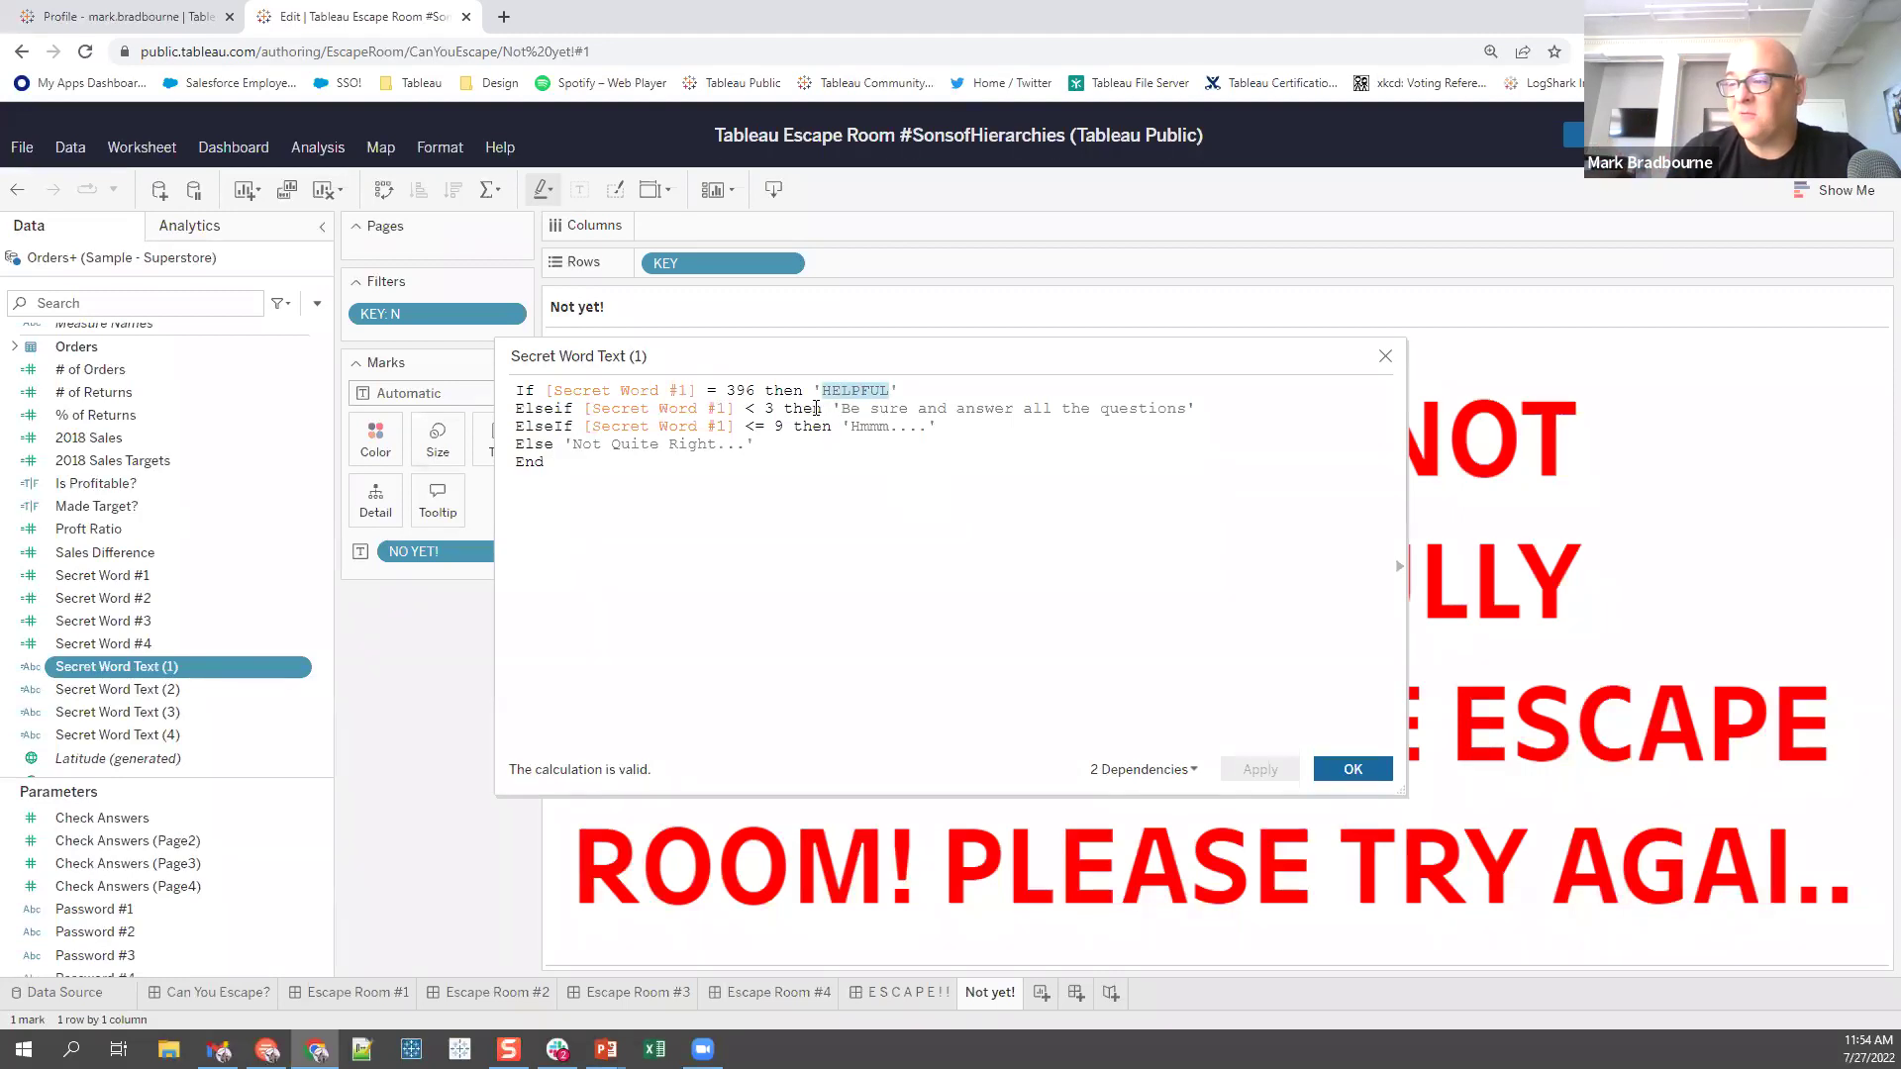
pyautogui.moveTo(853, 409); pyautogui.dragTo(1193, 409)
pyautogui.click(735, 451)
pyautogui.moveTo(741, 432); pyautogui.dragTo(936, 425)
pyautogui.click(844, 517)
pyautogui.moveTo(752, 459); pyautogui.dragTo(570, 445)
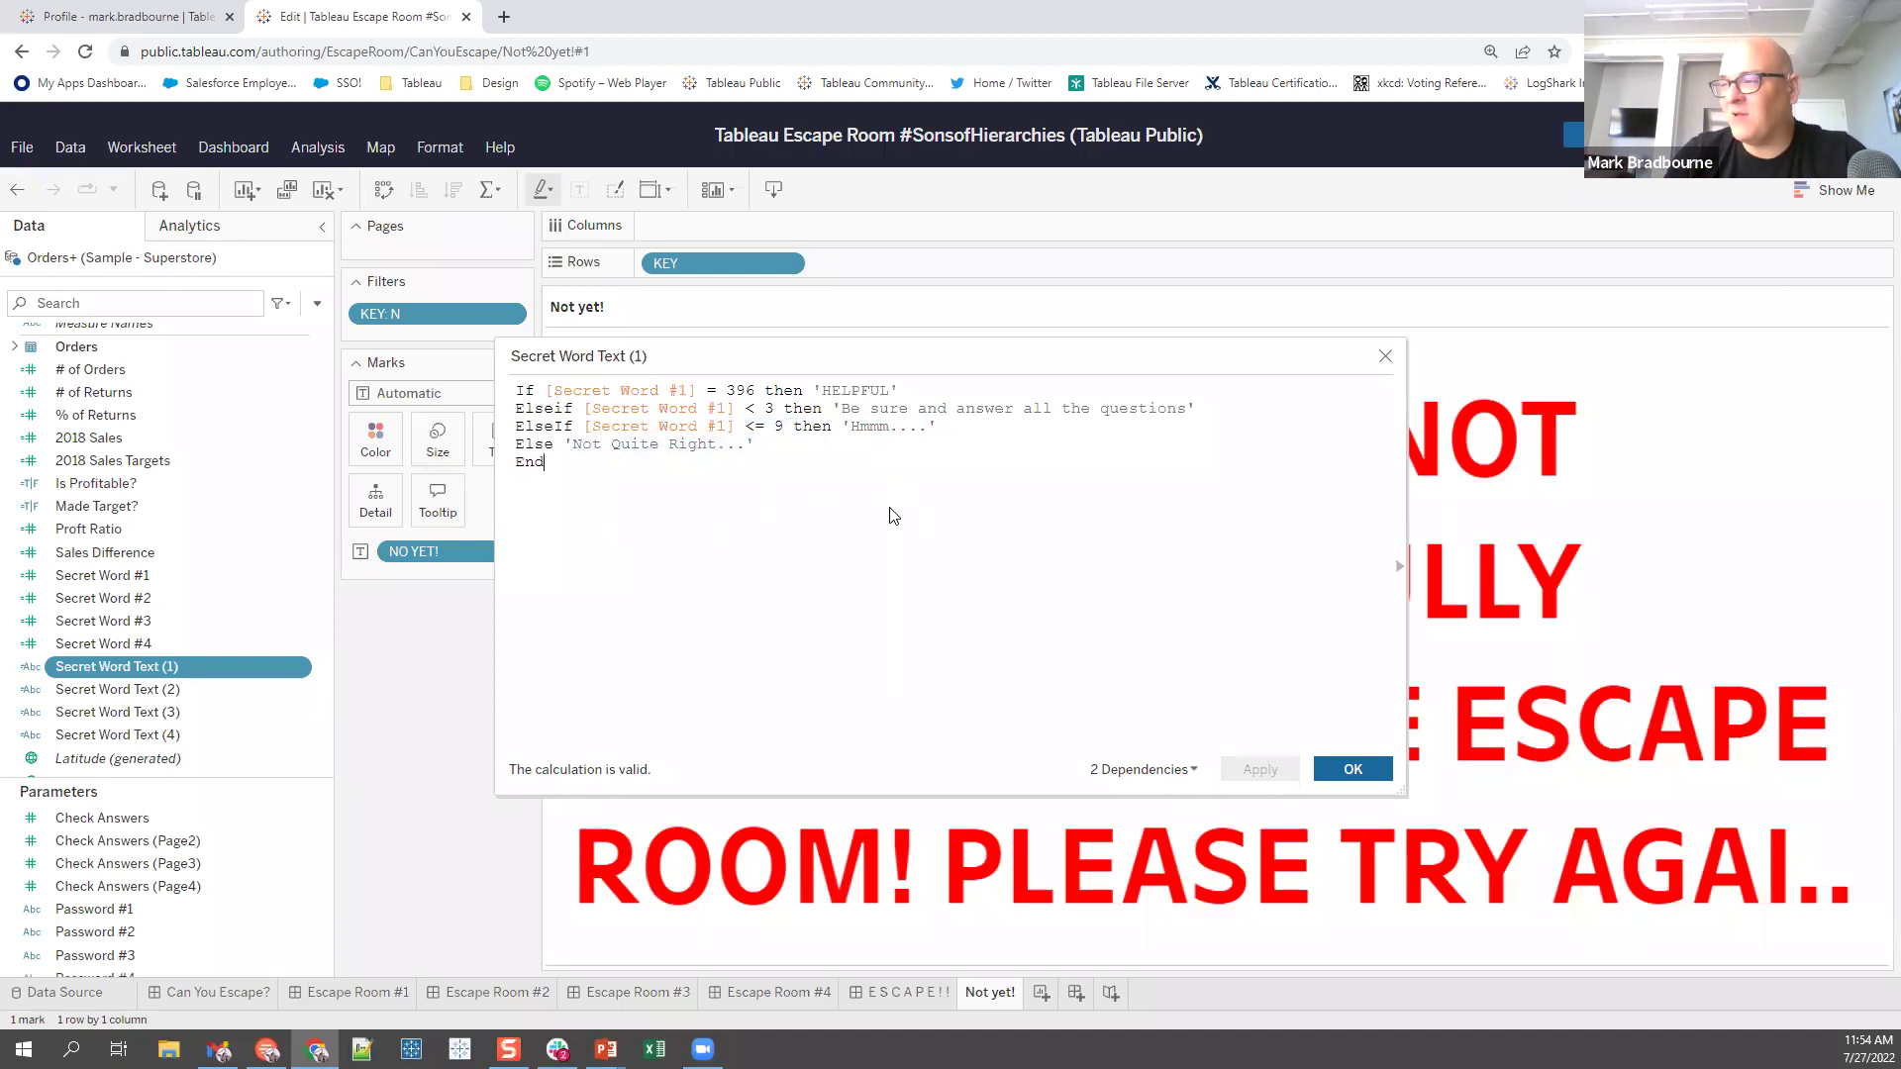
pyautogui.click(1385, 355)
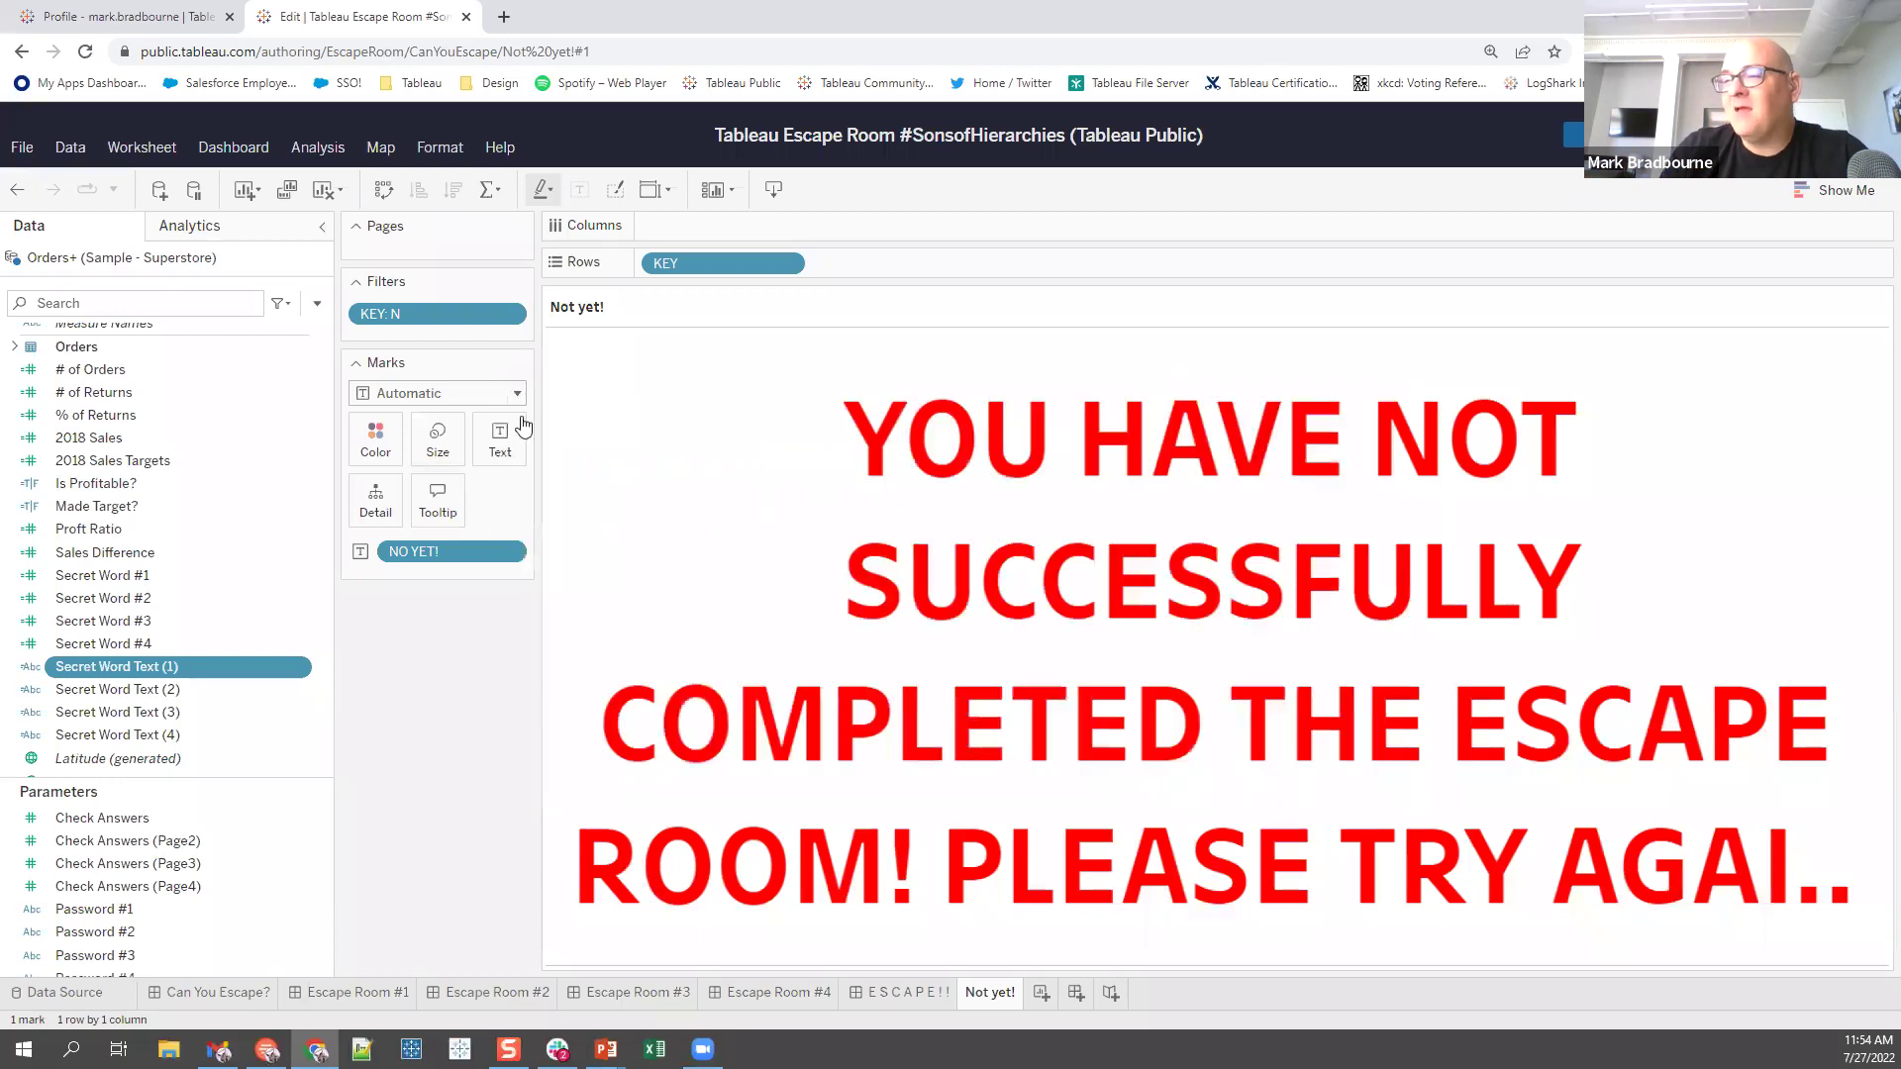
# - Look through the workbook's field and parameter lists and go to the Escape Room #1 dashboard
pyautogui.scroll(-2, 191, 530)
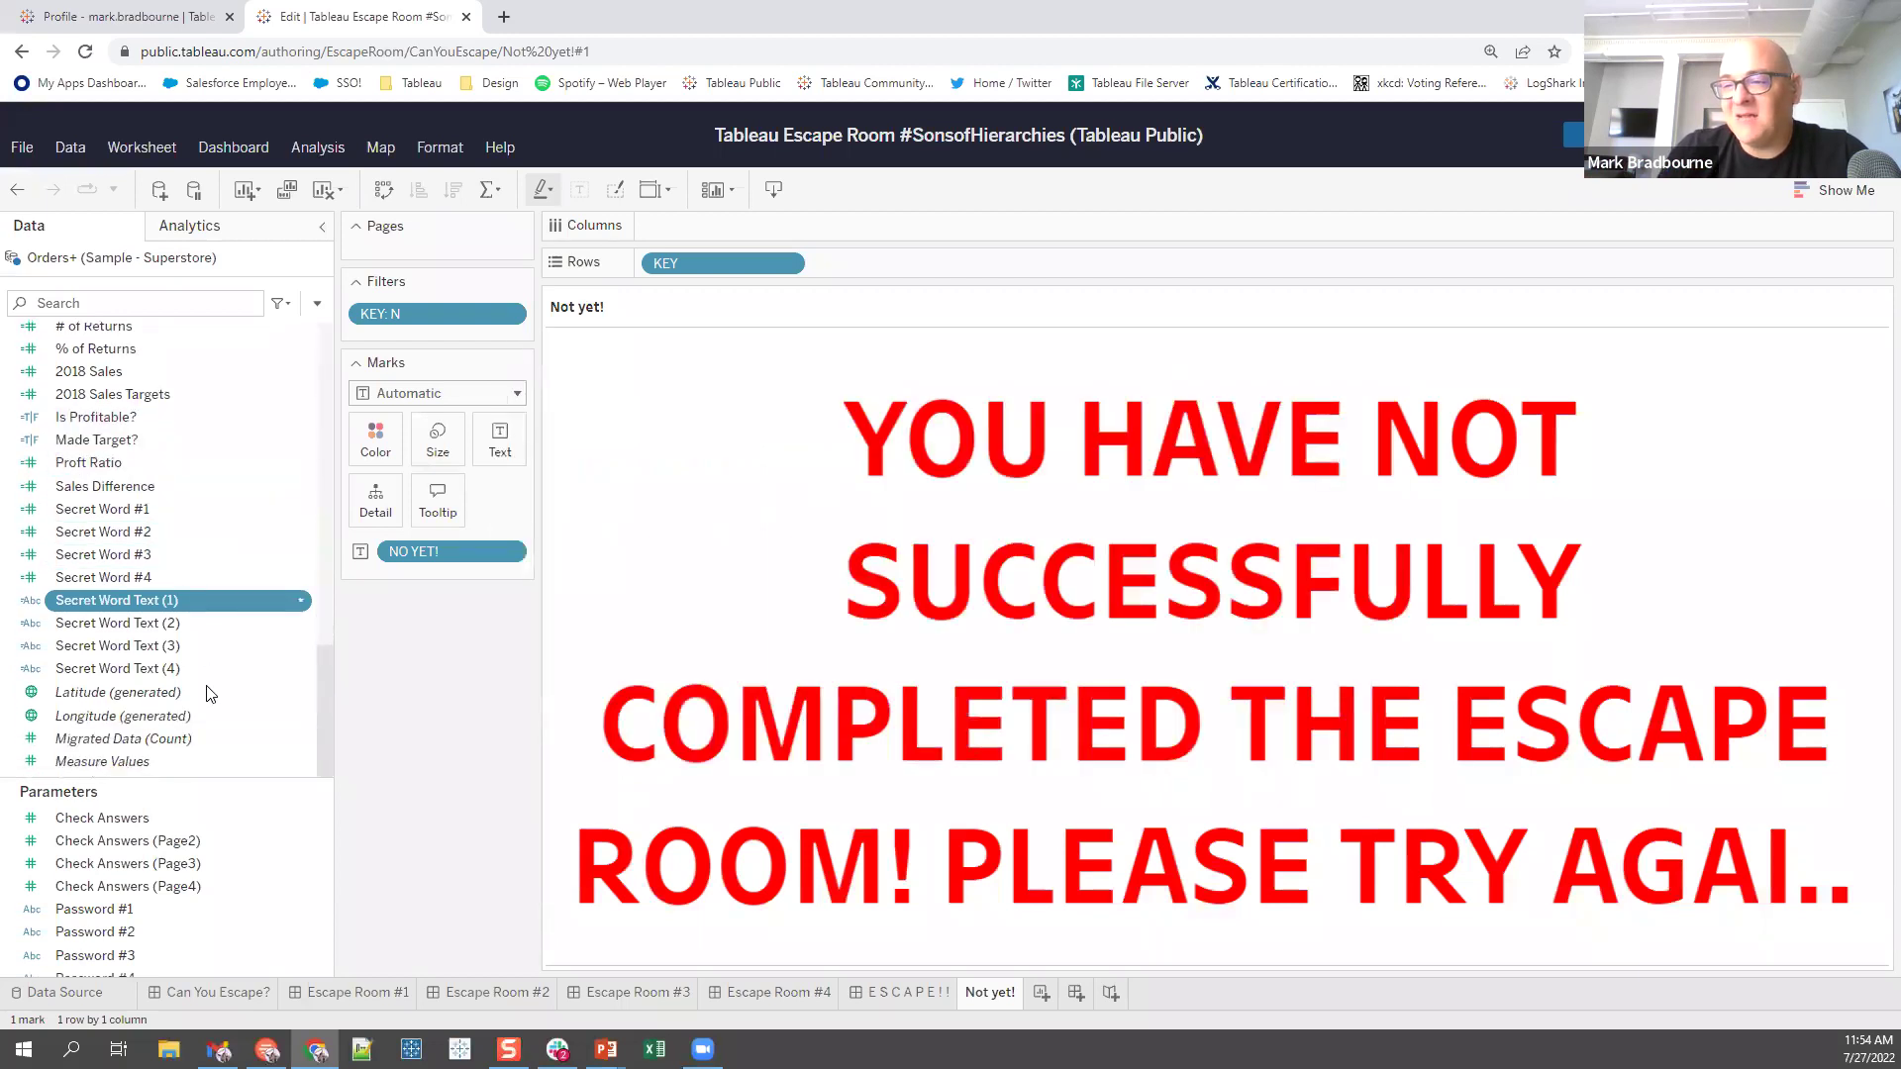
pyautogui.scroll(-5, 191, 885)
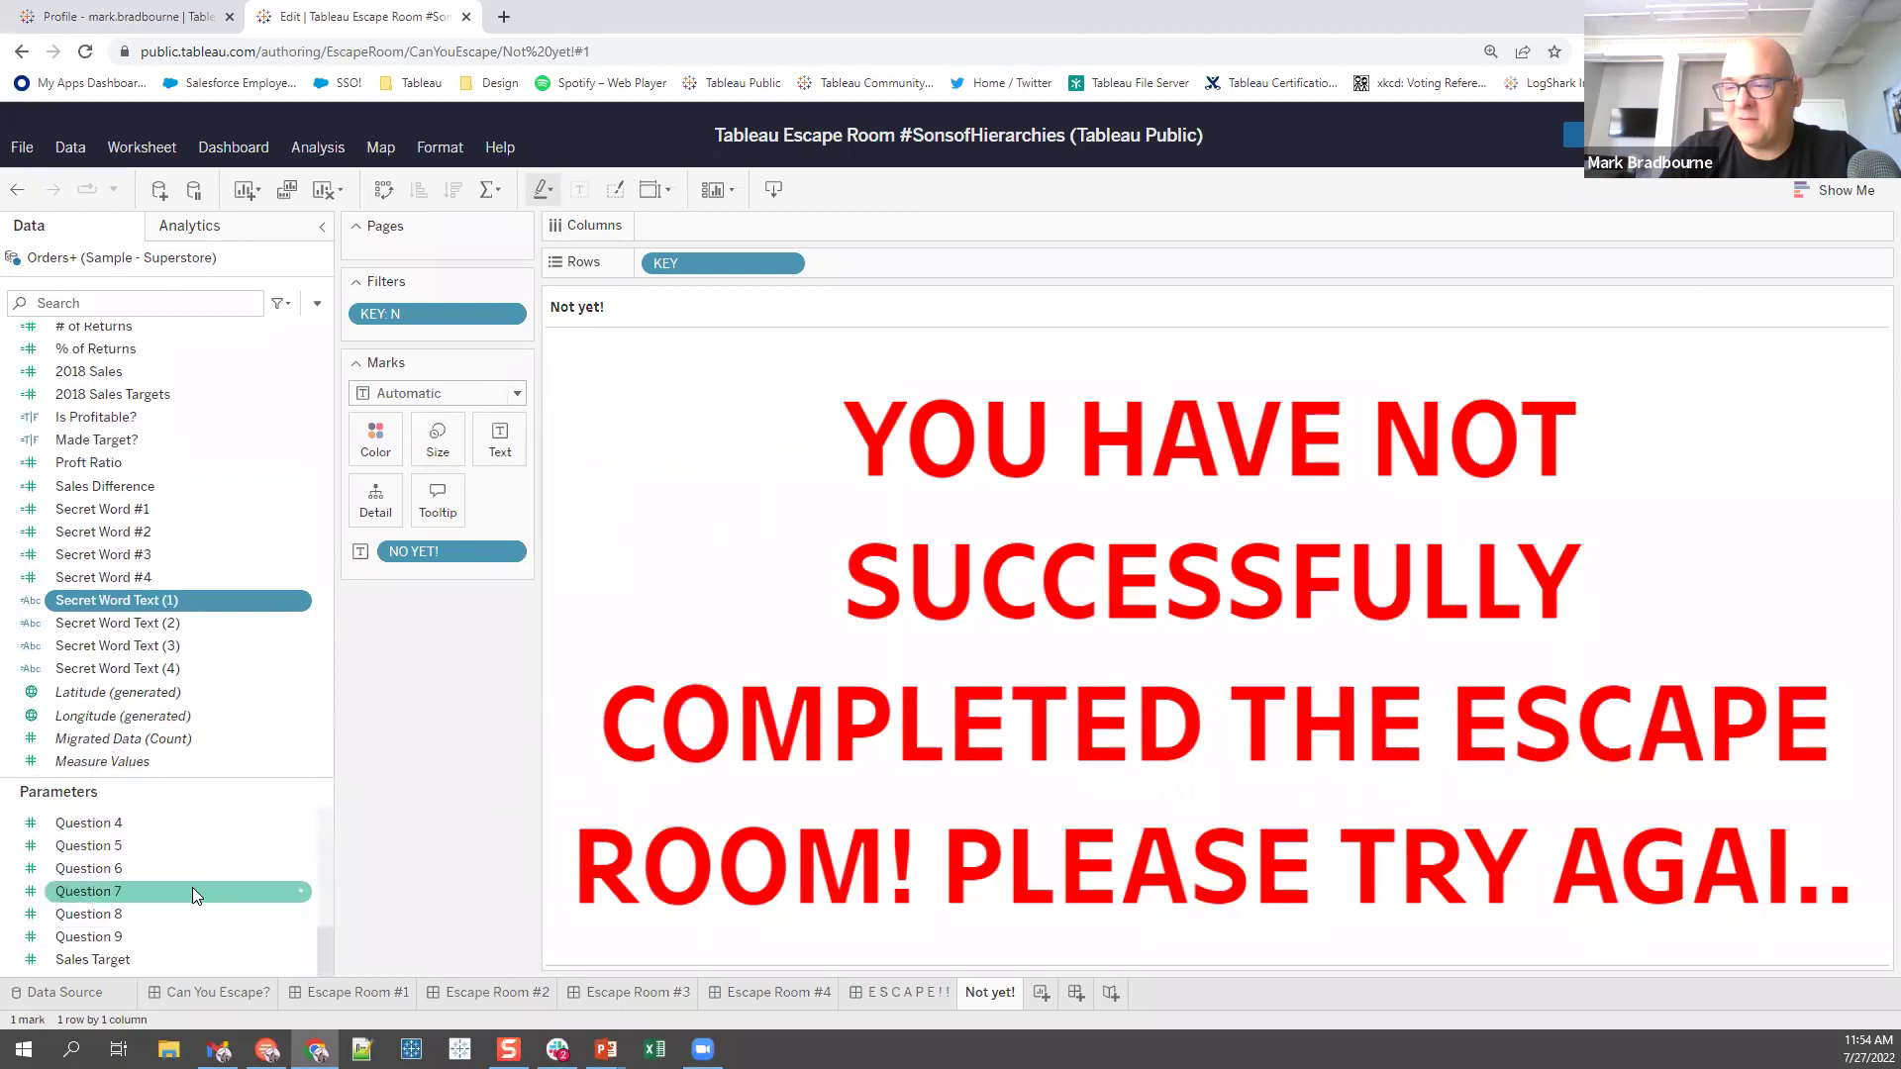
pyautogui.scroll(15, 220, 582)
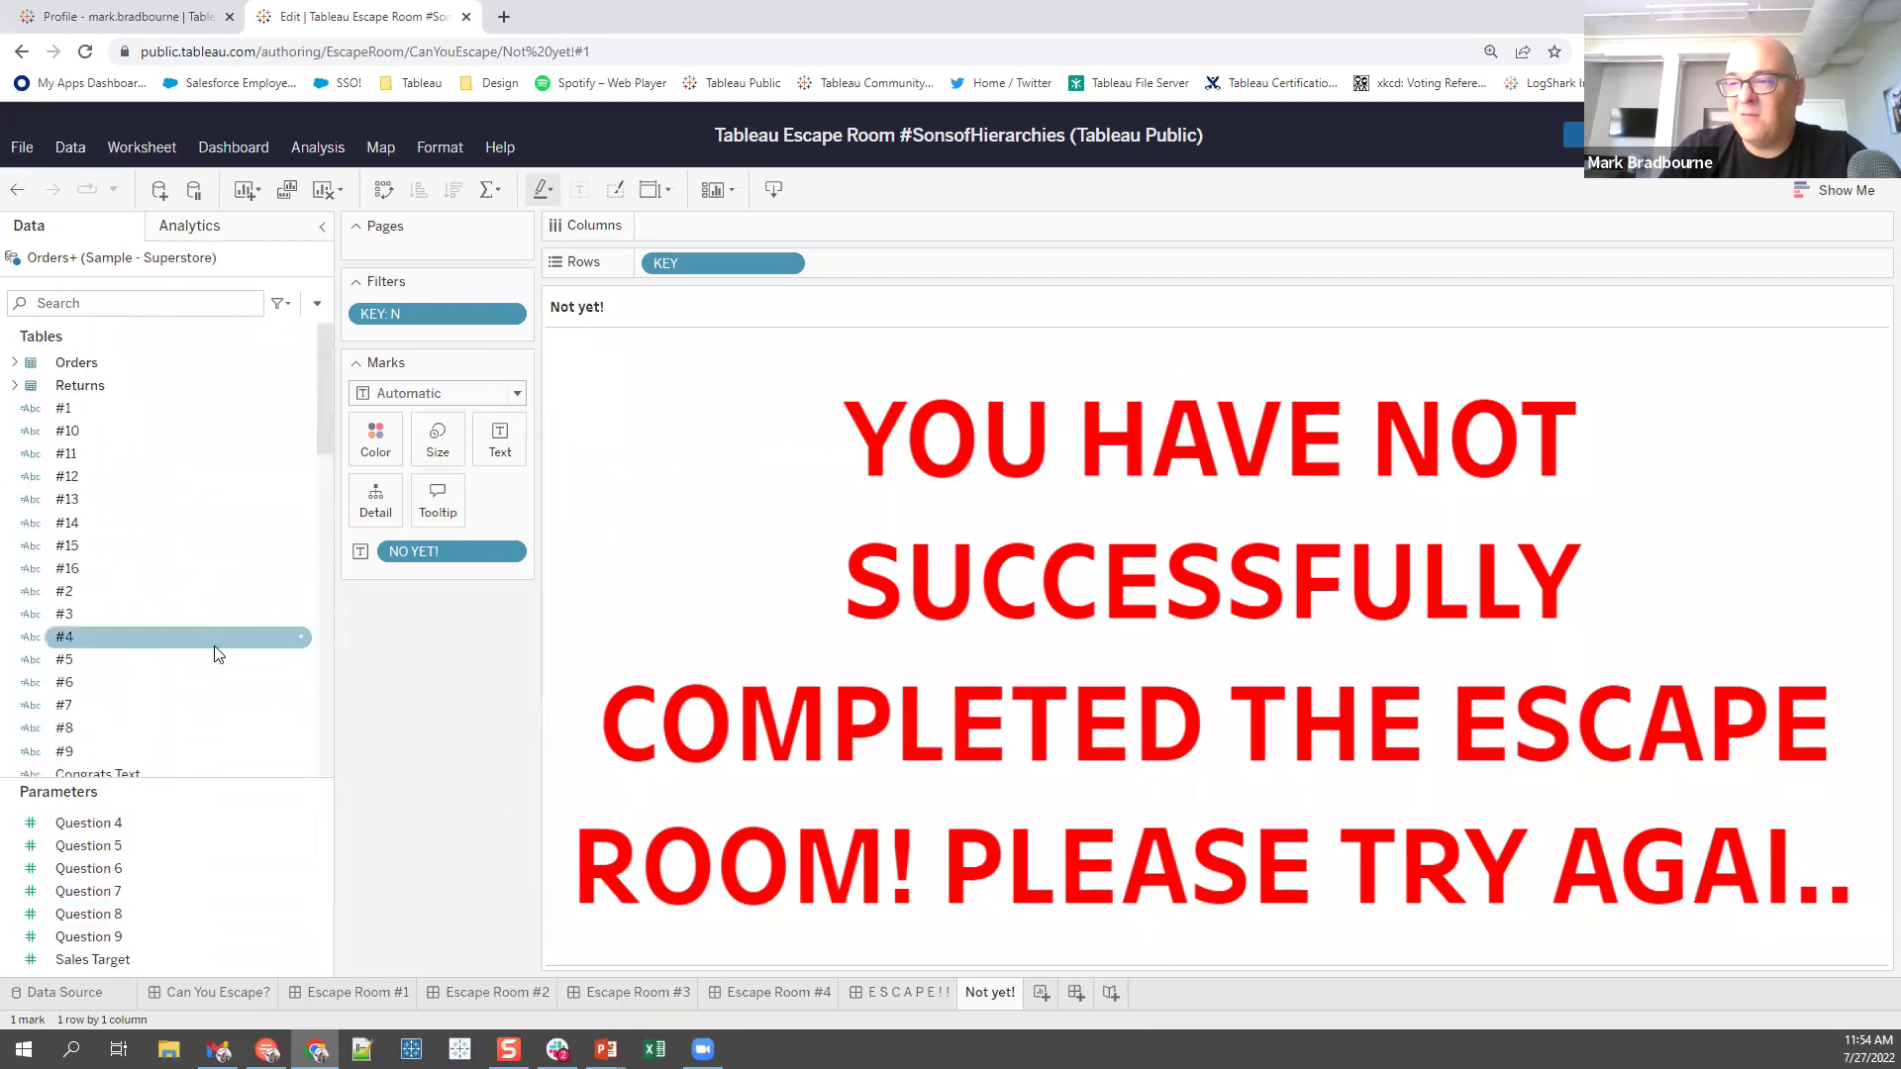
pyautogui.click(359, 992)
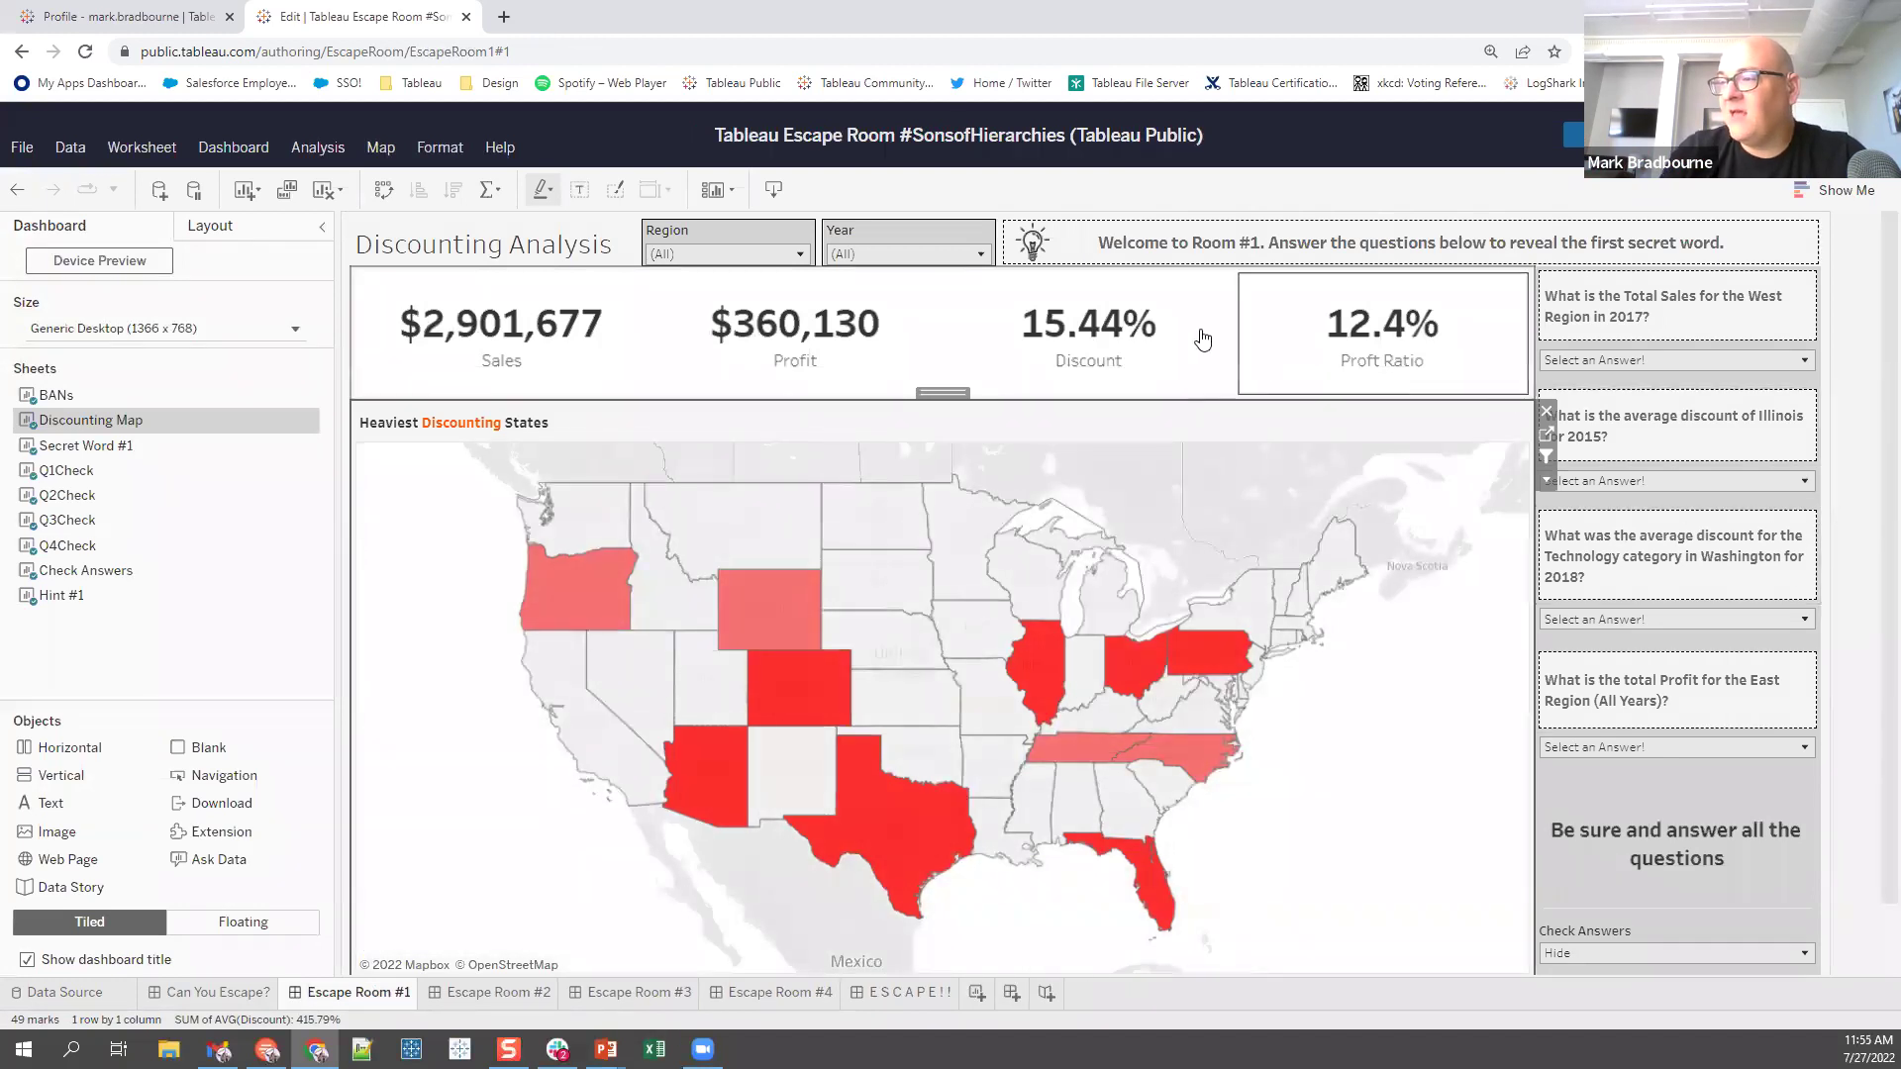
# - Set Check Answers to Show on the Escape Room #1 dashboard to view the four question marks, and return it to Hide
pyautogui.moveTo(1030, 247)
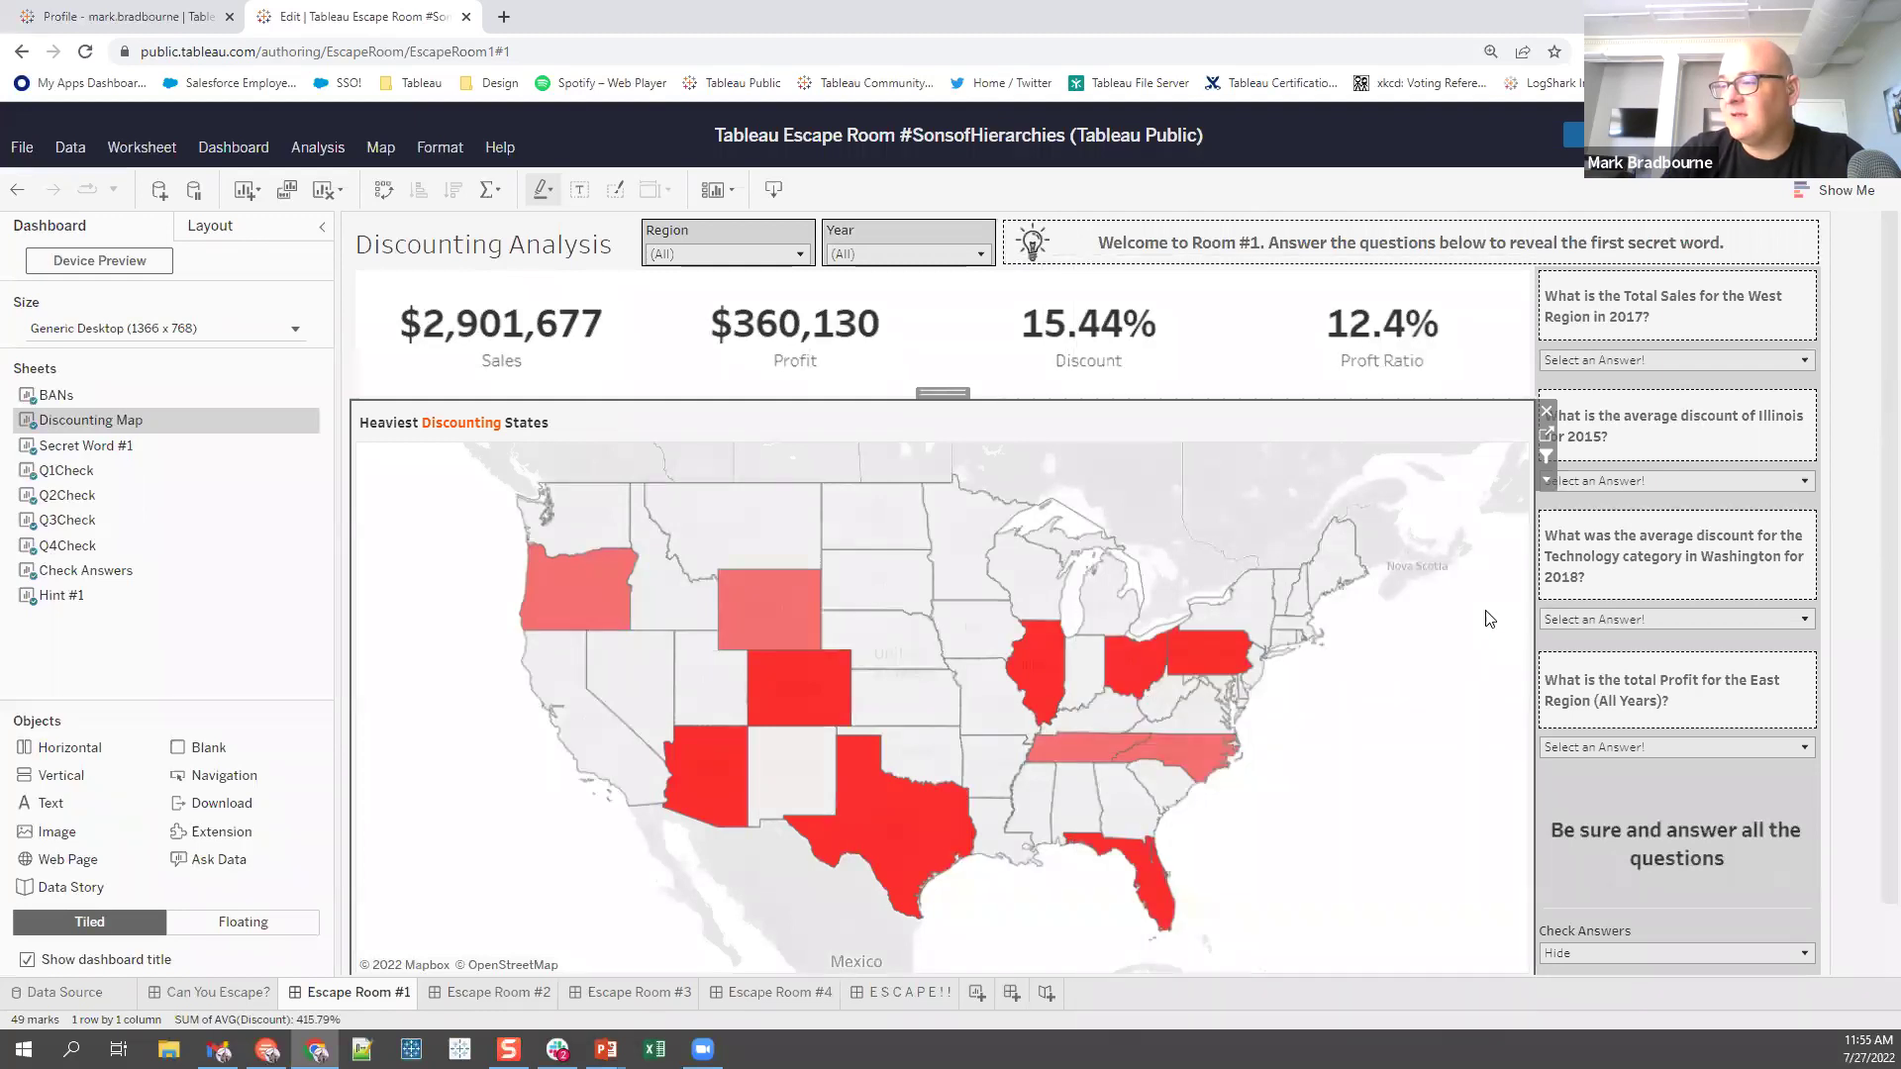
pyautogui.scroll(-1, 1662, 728)
pyautogui.click(1675, 875)
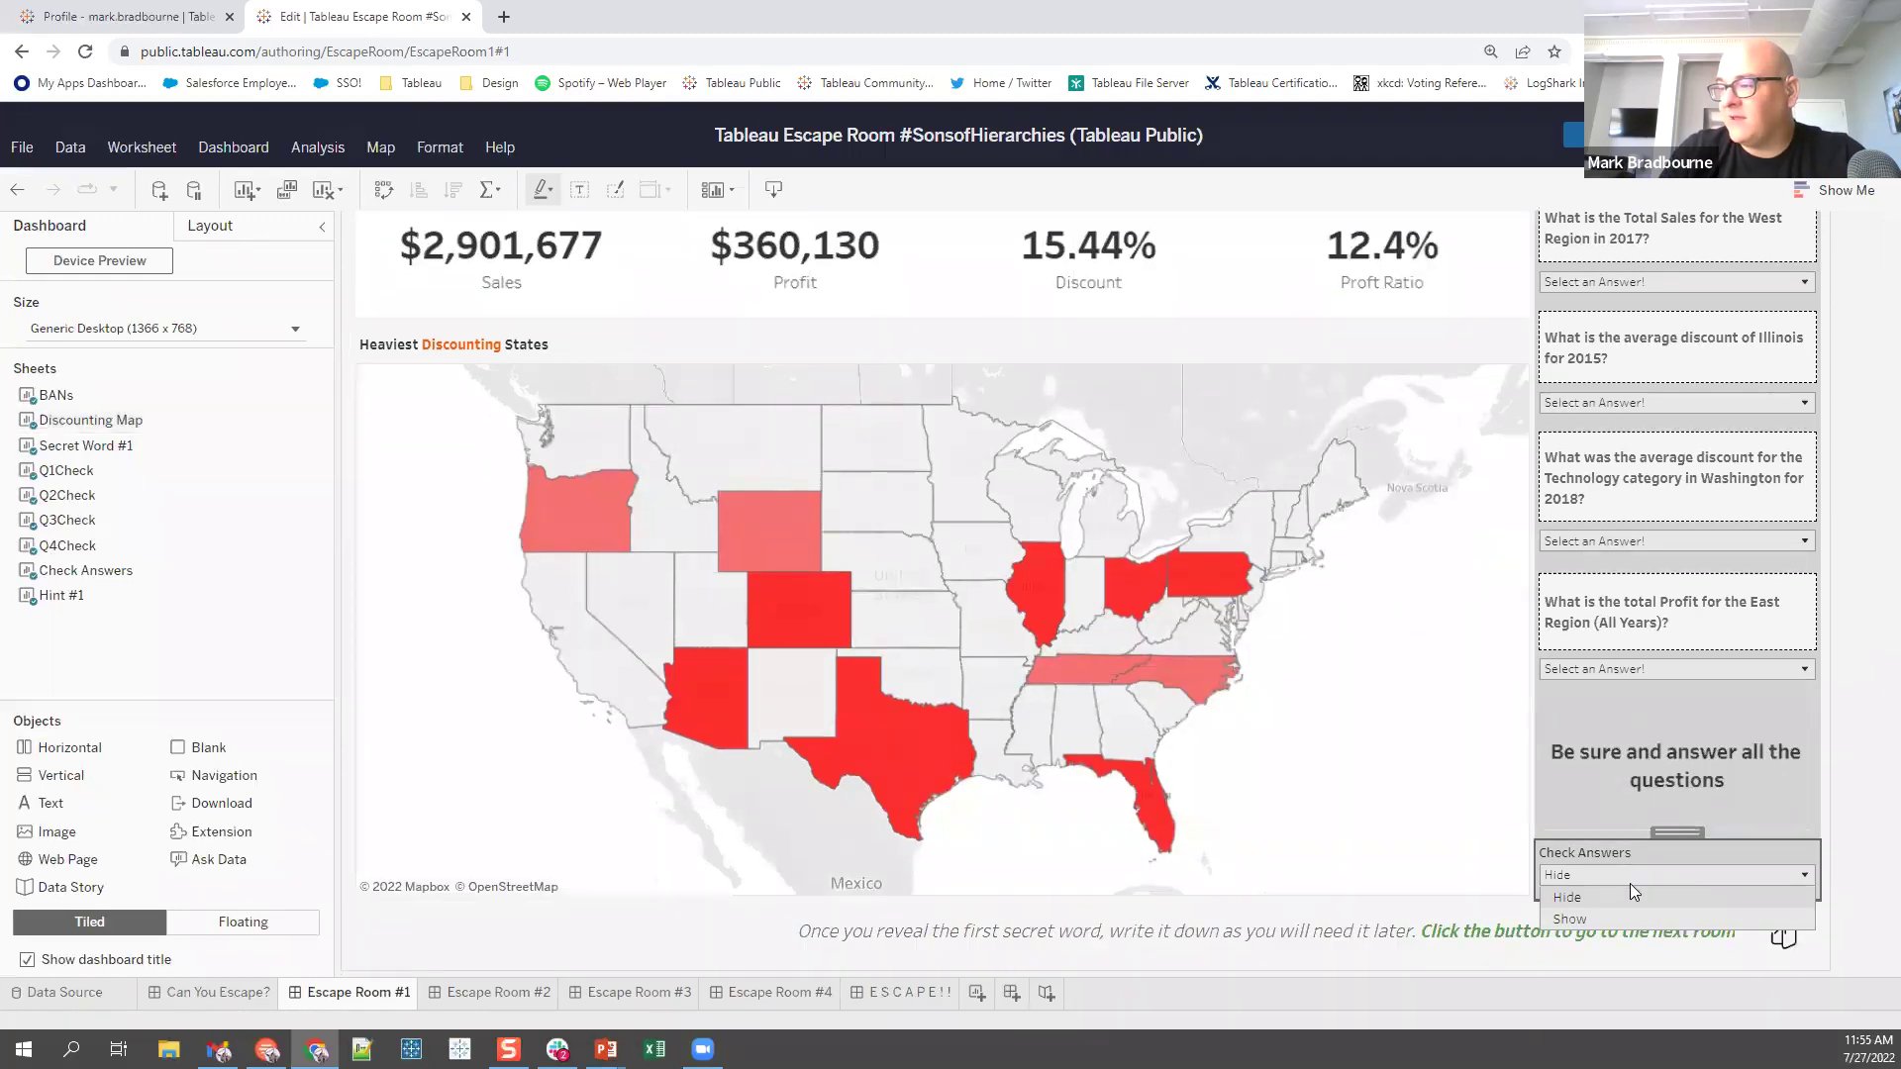
pyautogui.click(1629, 877)
pyautogui.click(1629, 919)
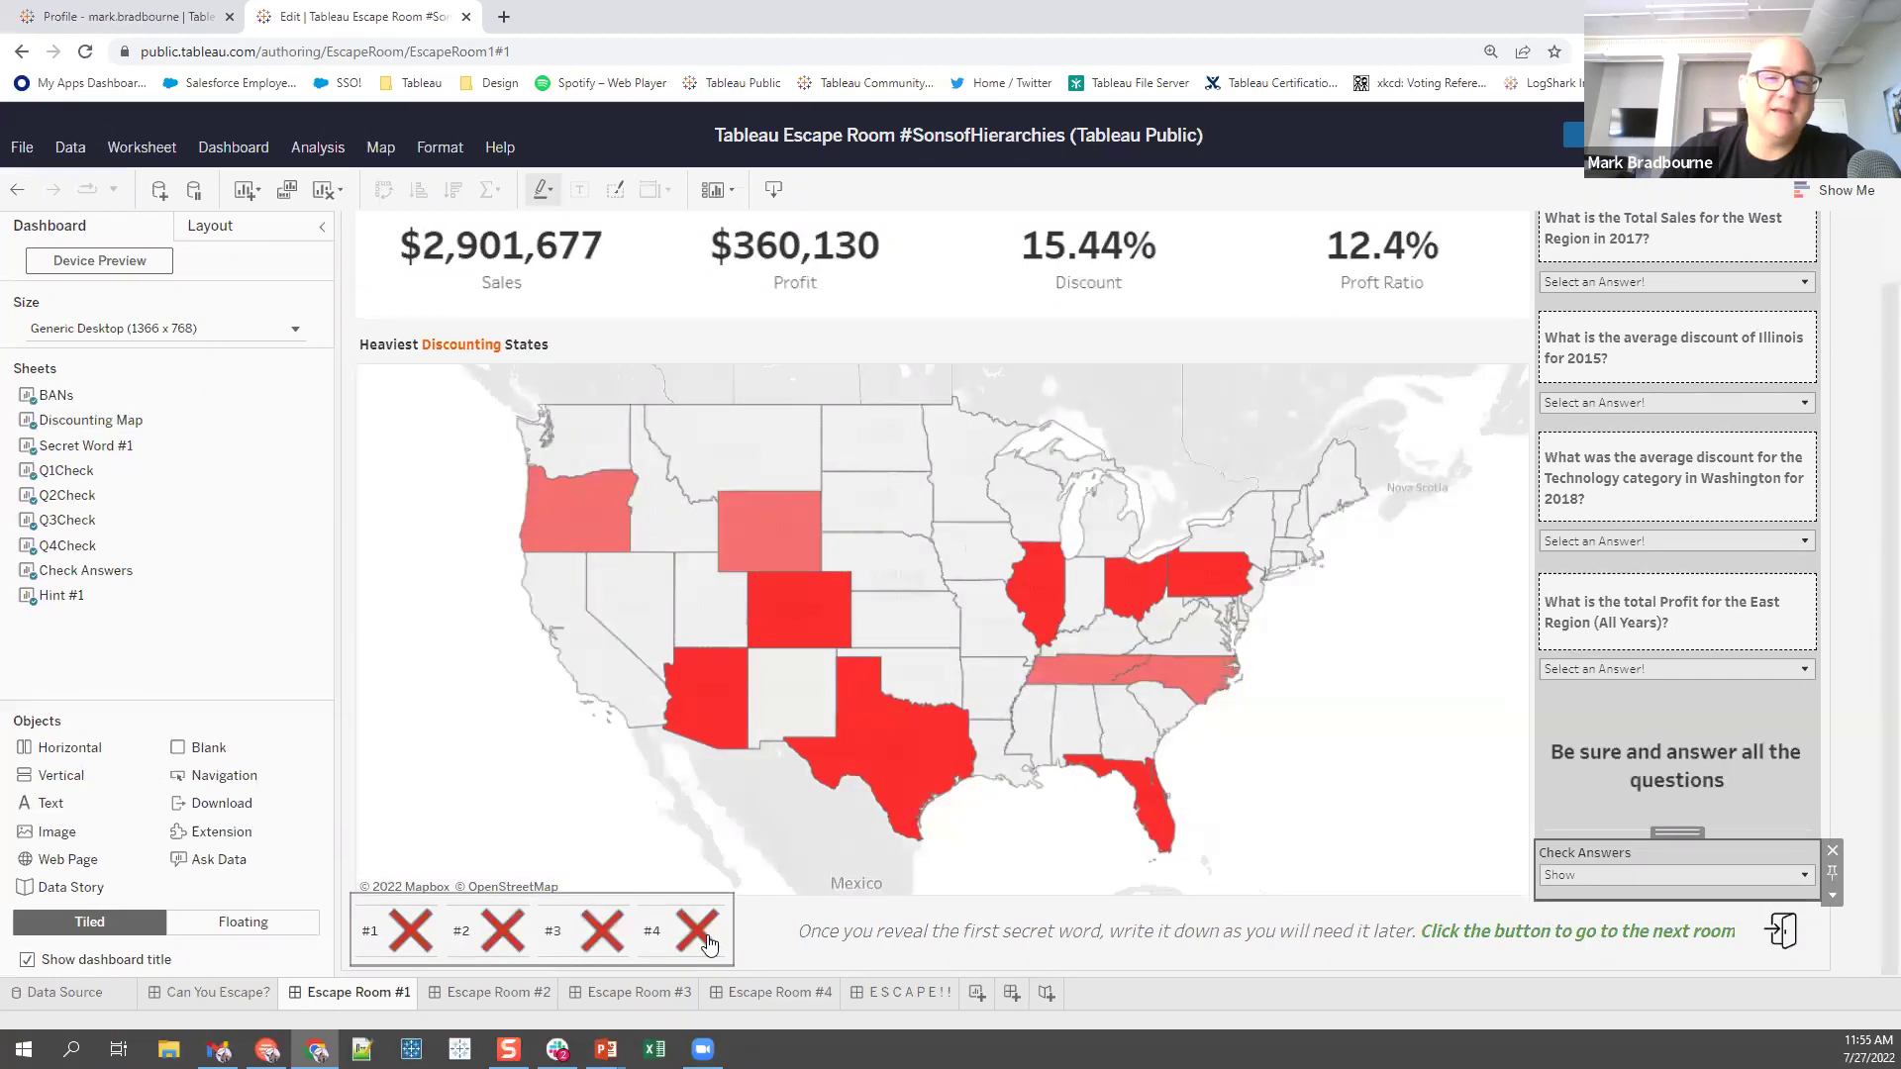
pyautogui.click(1661, 871)
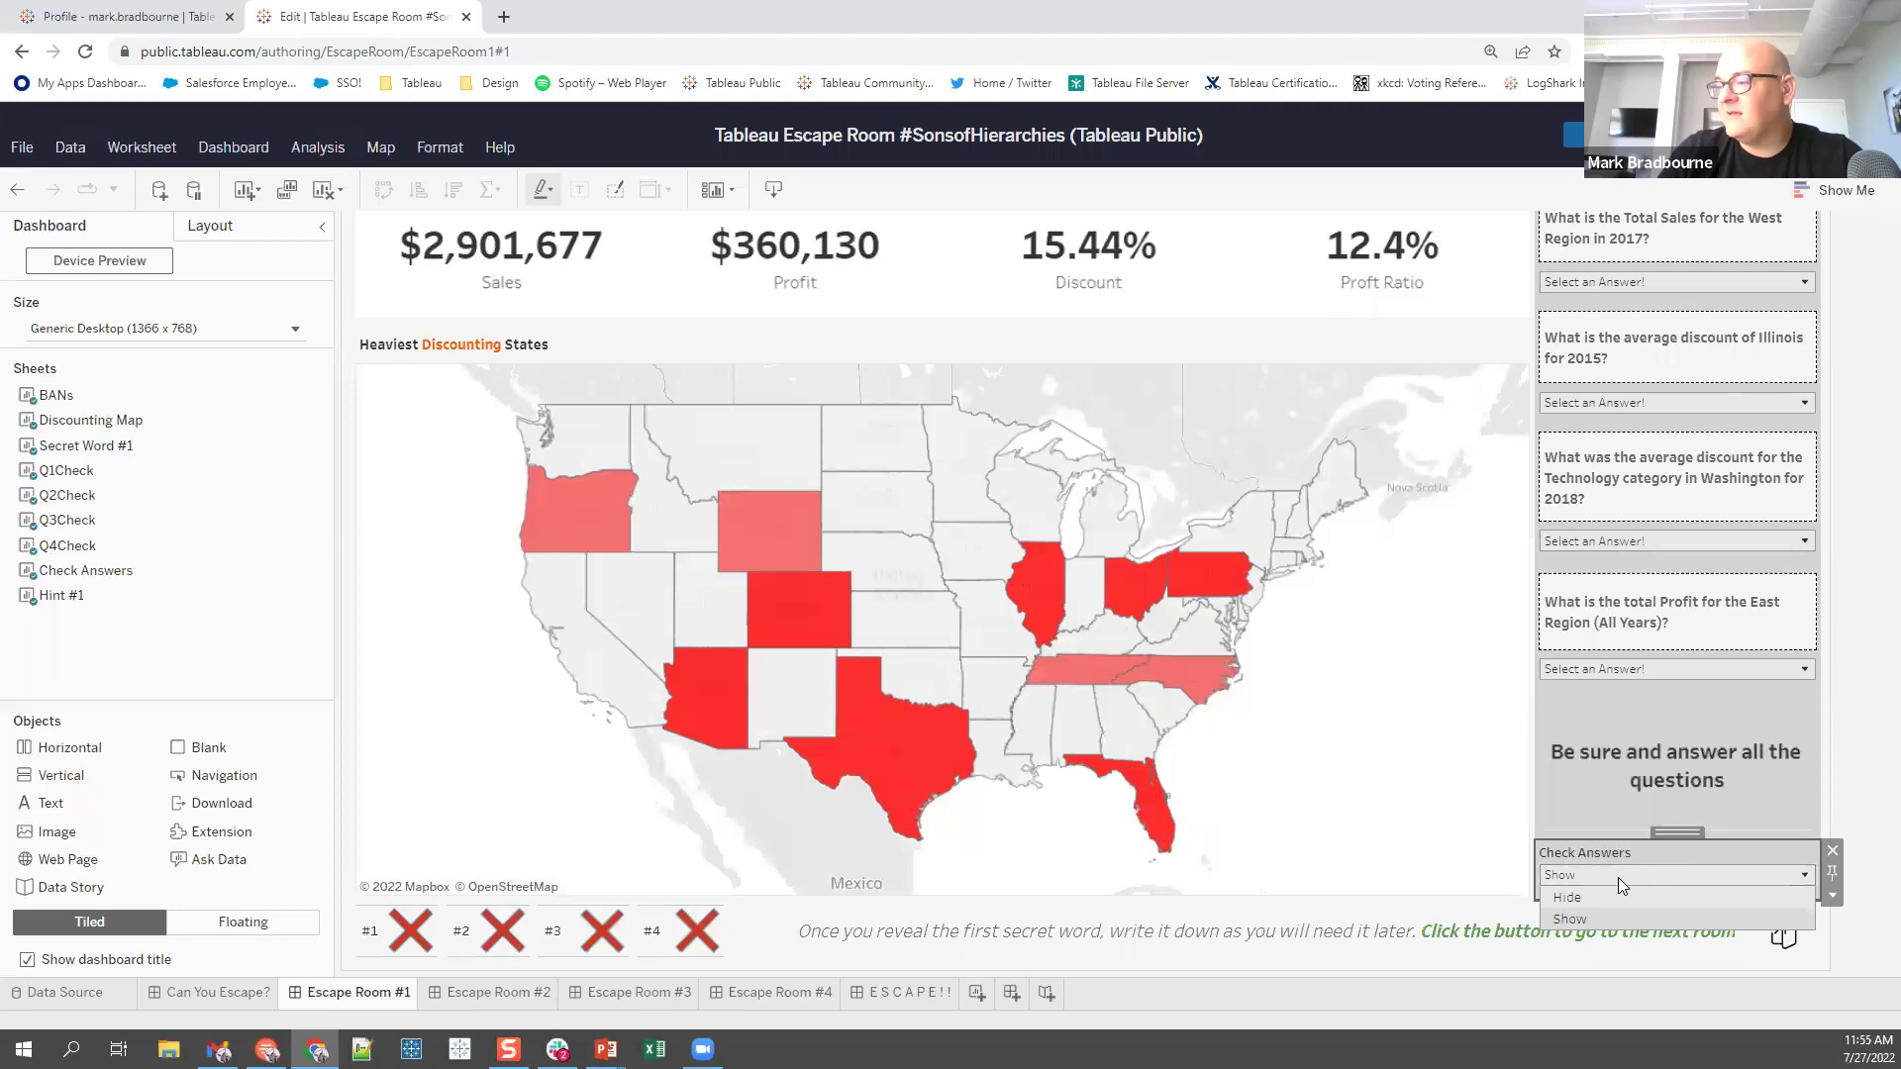
pyautogui.click(1616, 894)
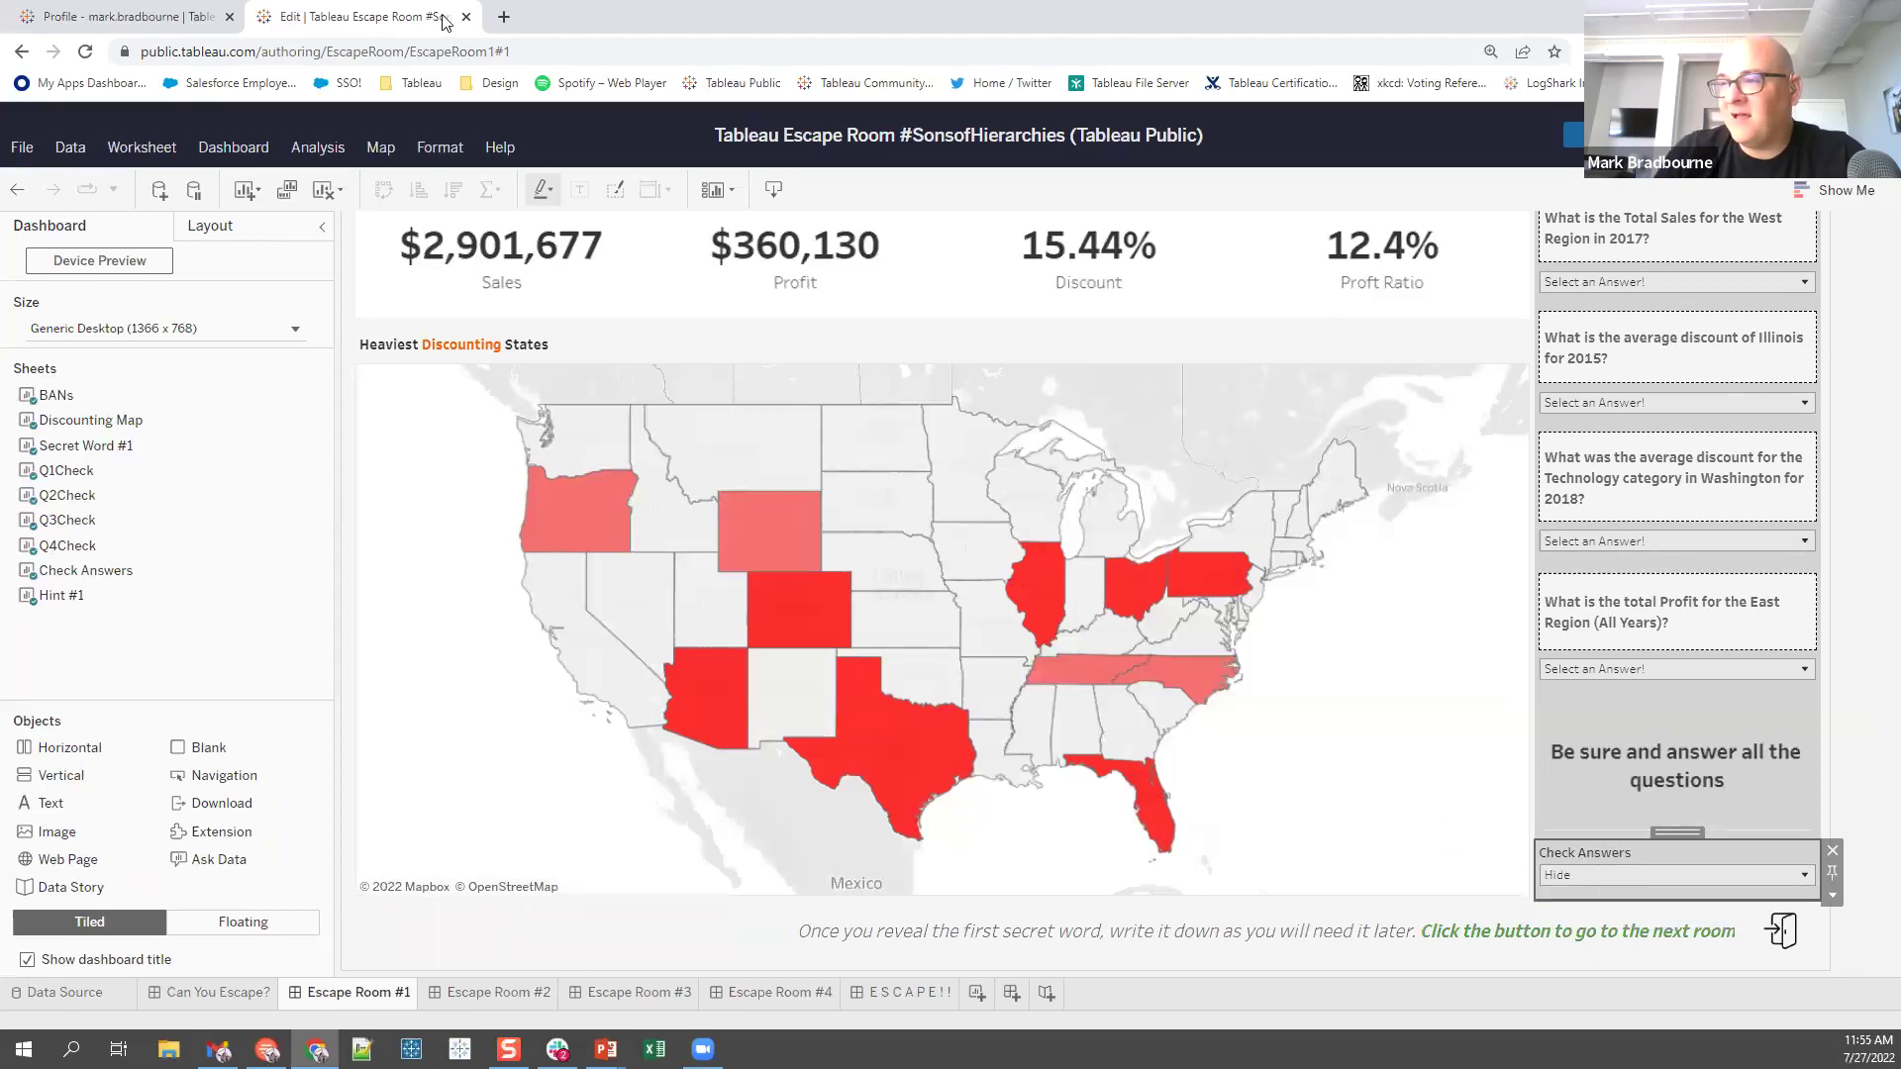